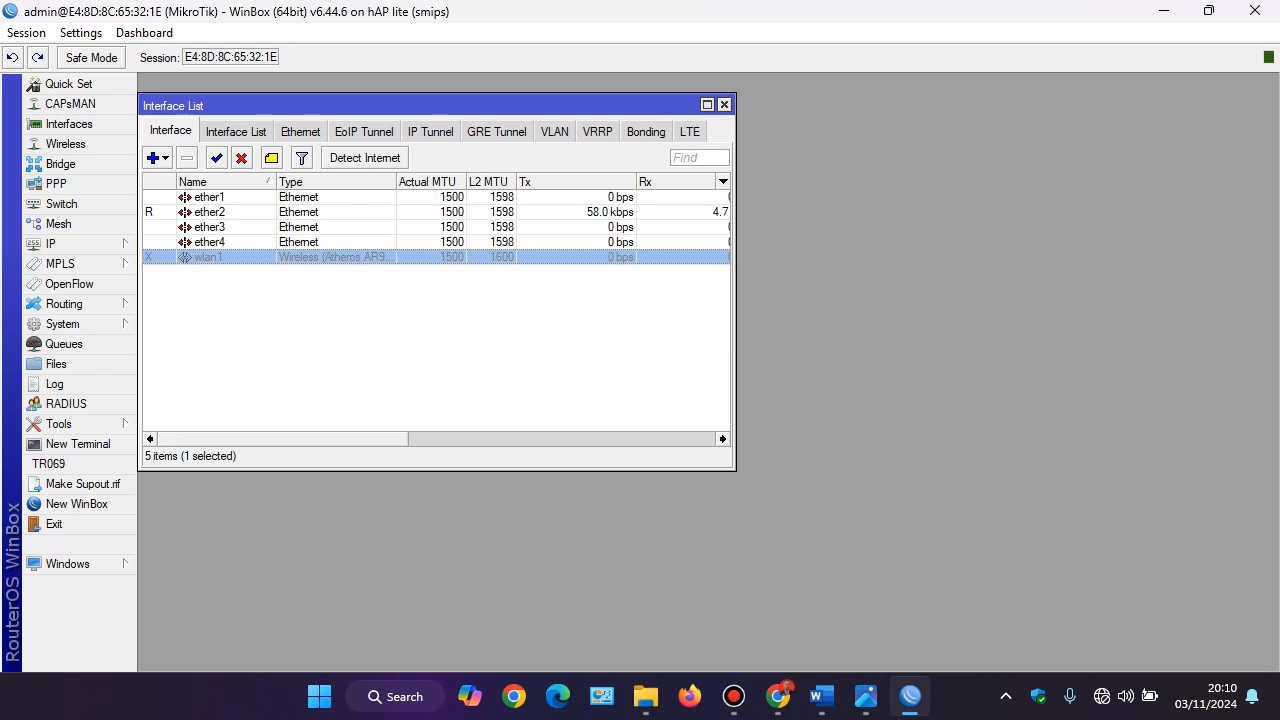
Enable wlan1 and open its settings, keeping the wireless mode as station
click(216, 157)
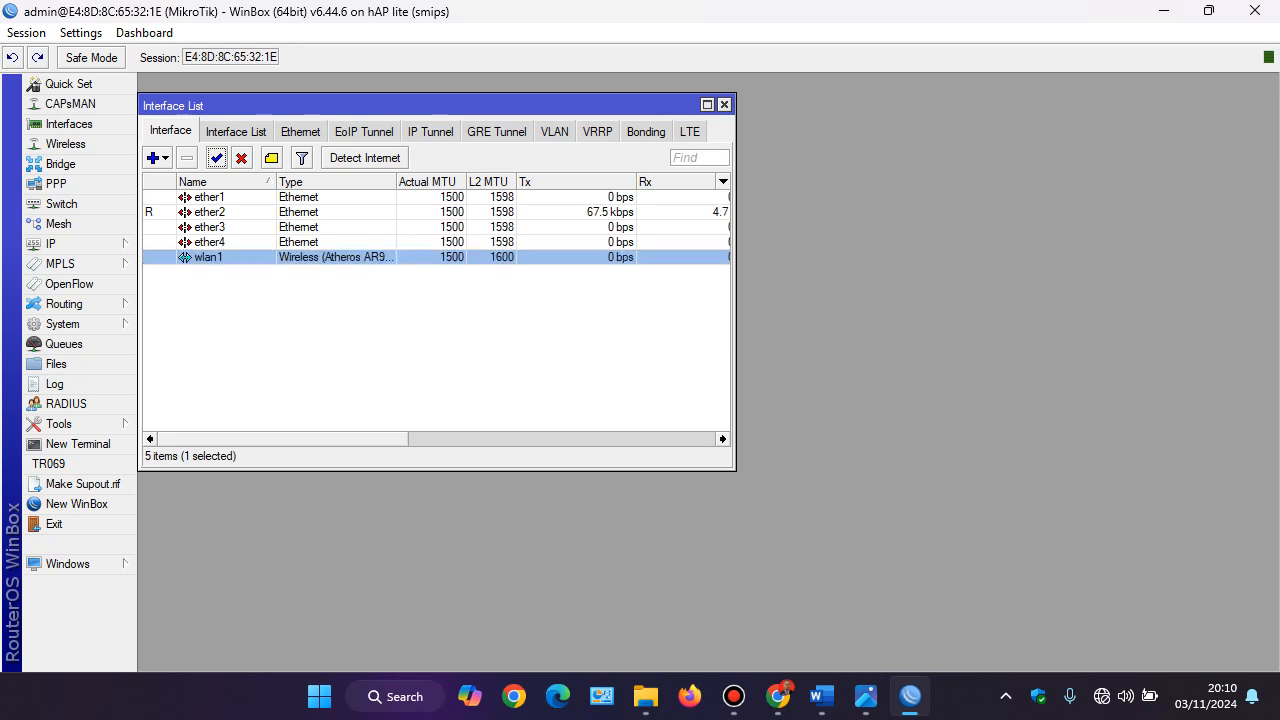
double_click(209, 257)
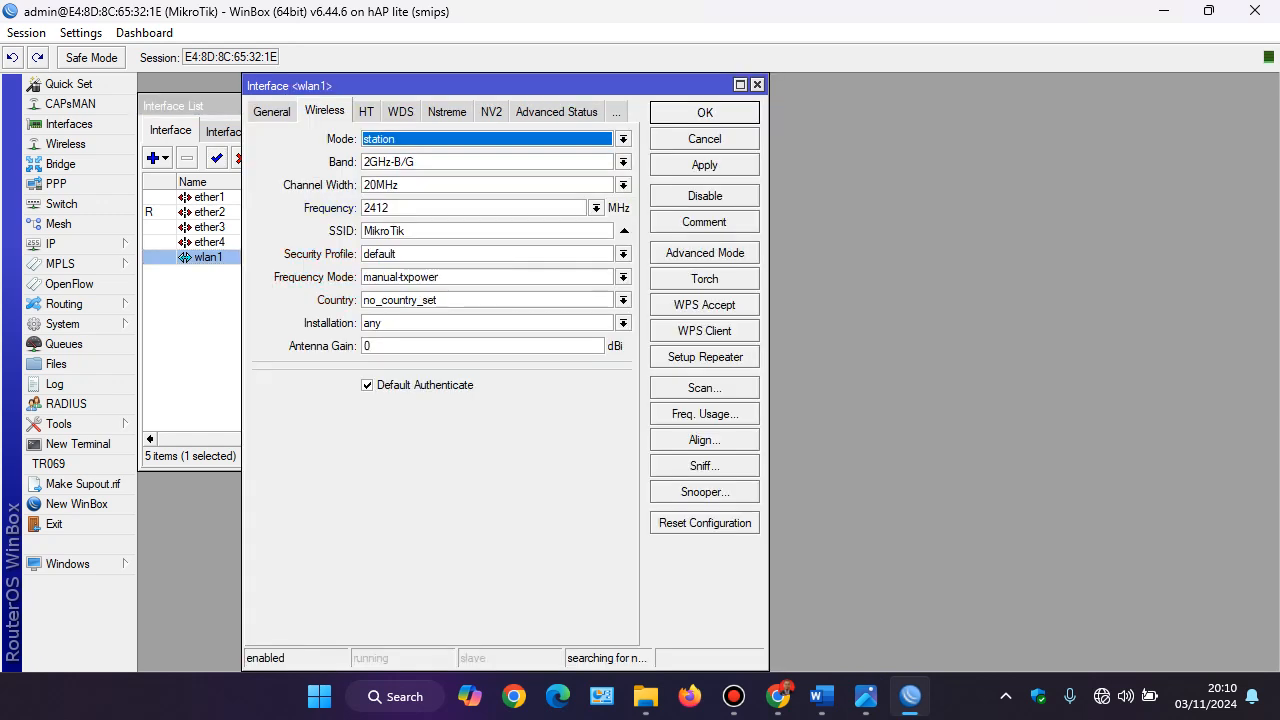
click(623, 139)
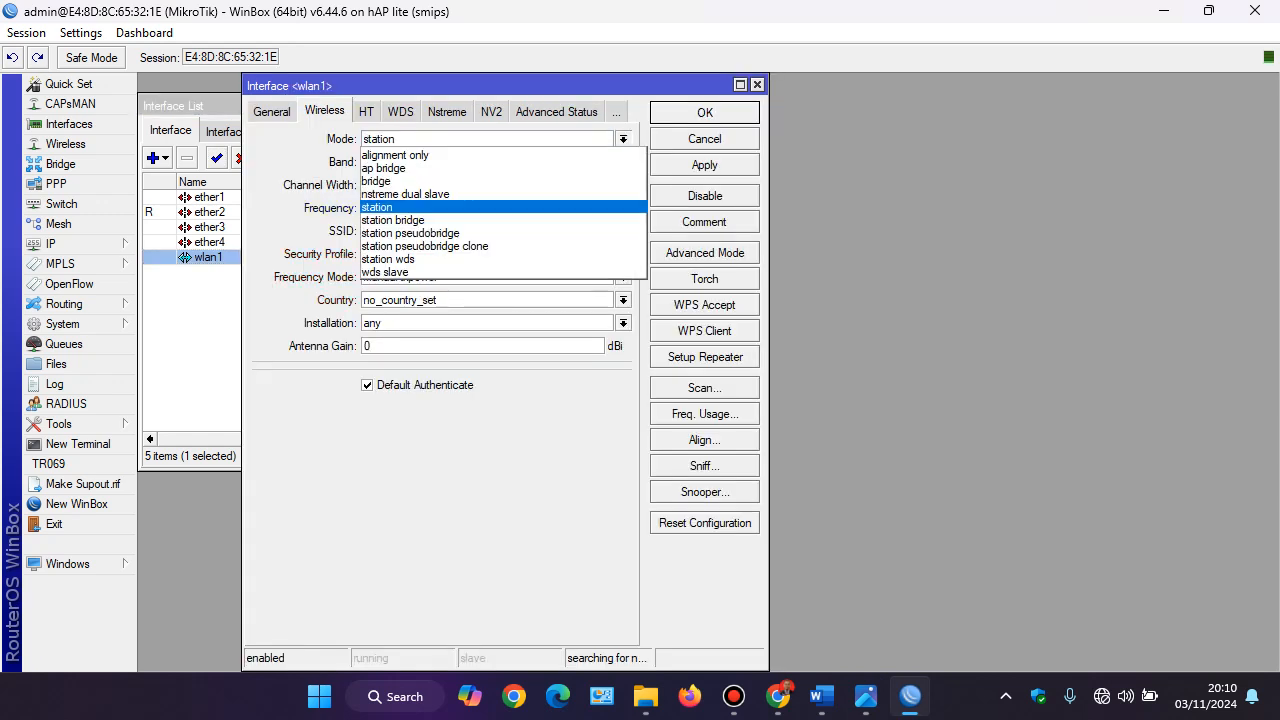
click(378, 207)
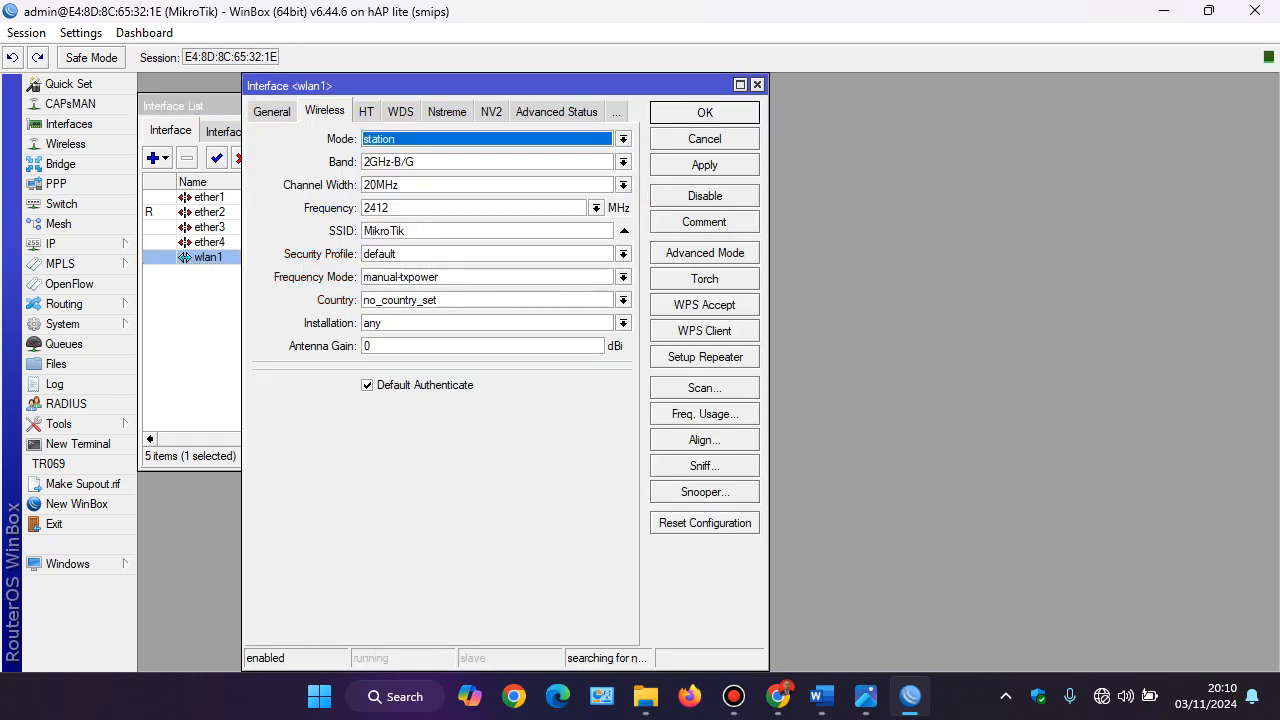
Magnify the screen to confirm wlan1's mode stays station, then restore normal magnification
key(super+p)
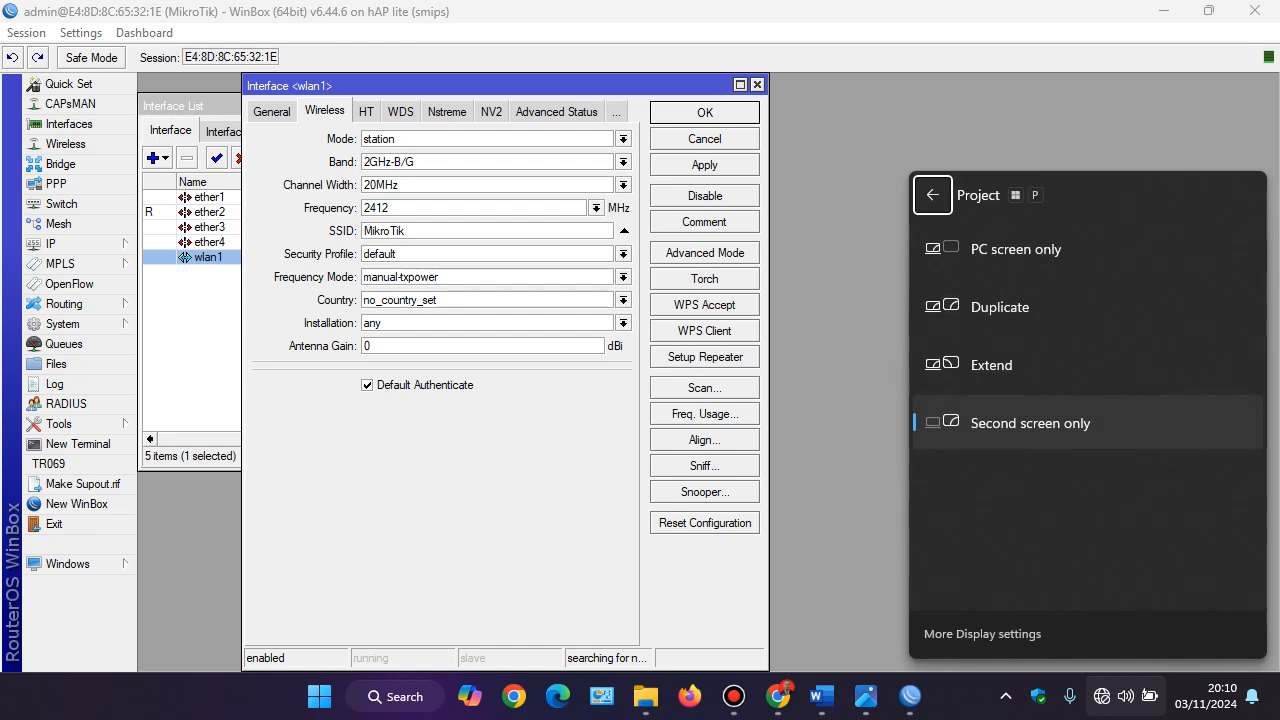
key(Escape)
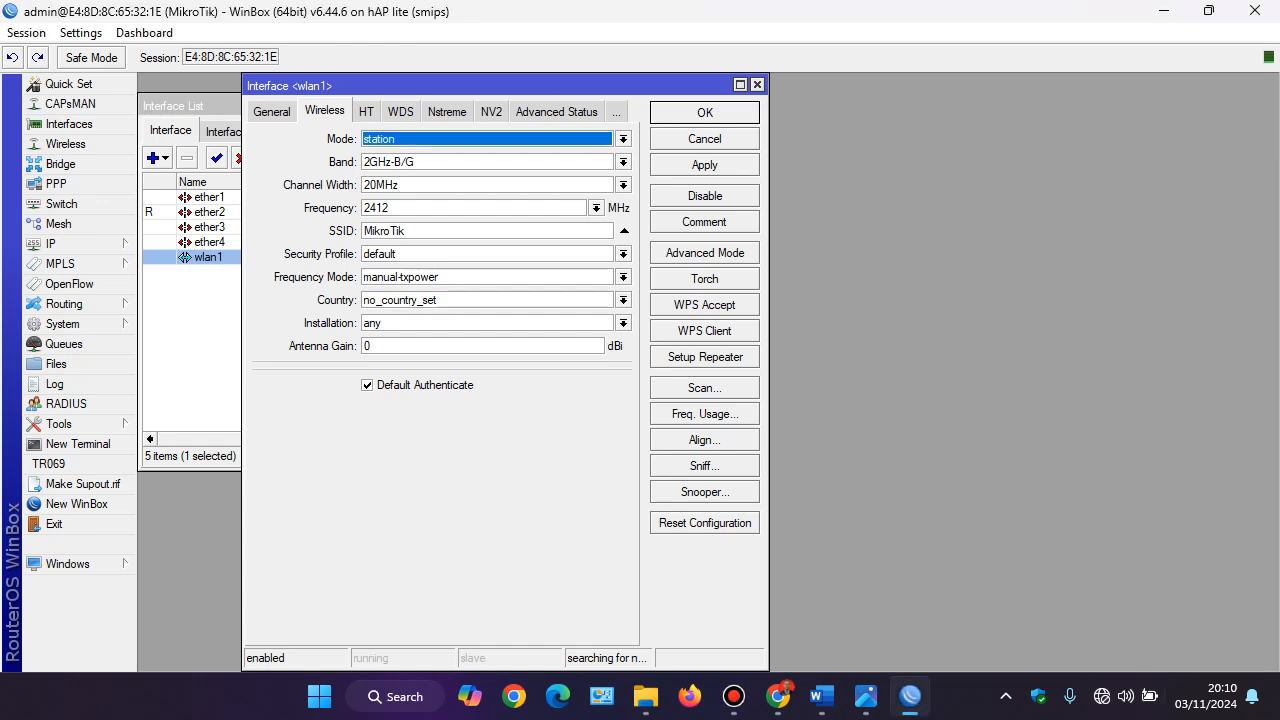
key(super+plus)
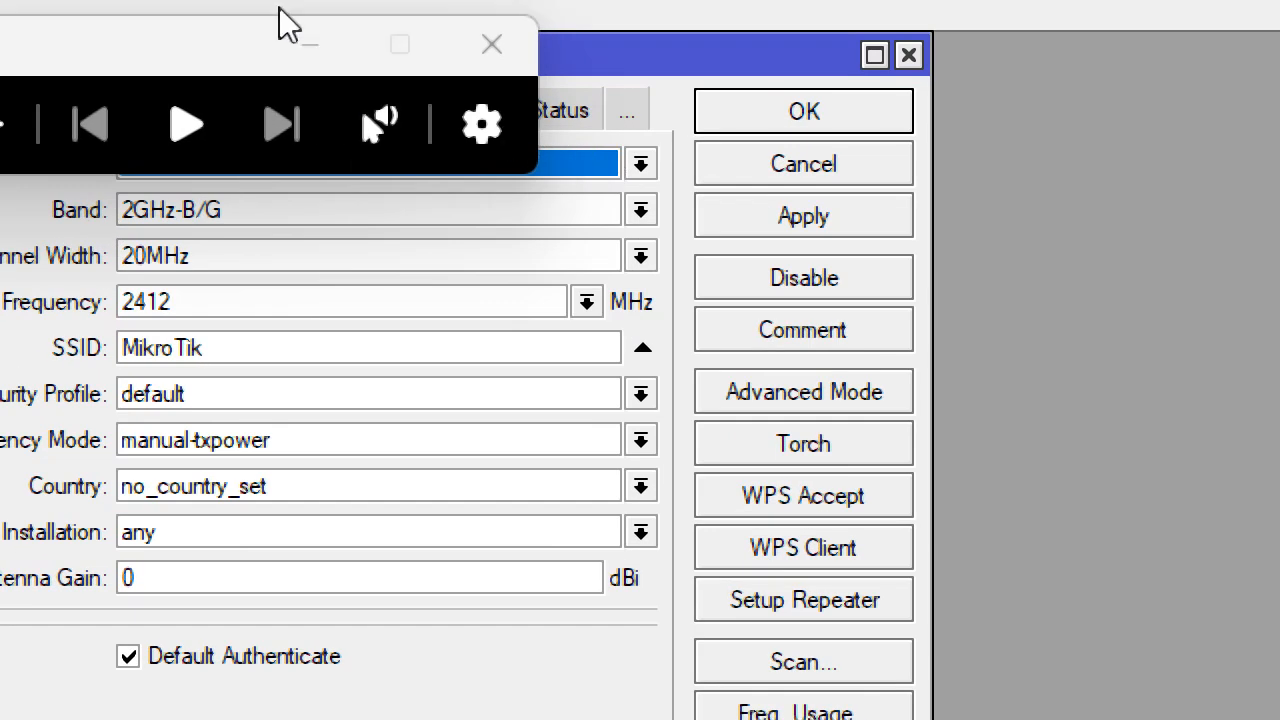
click(310, 42)
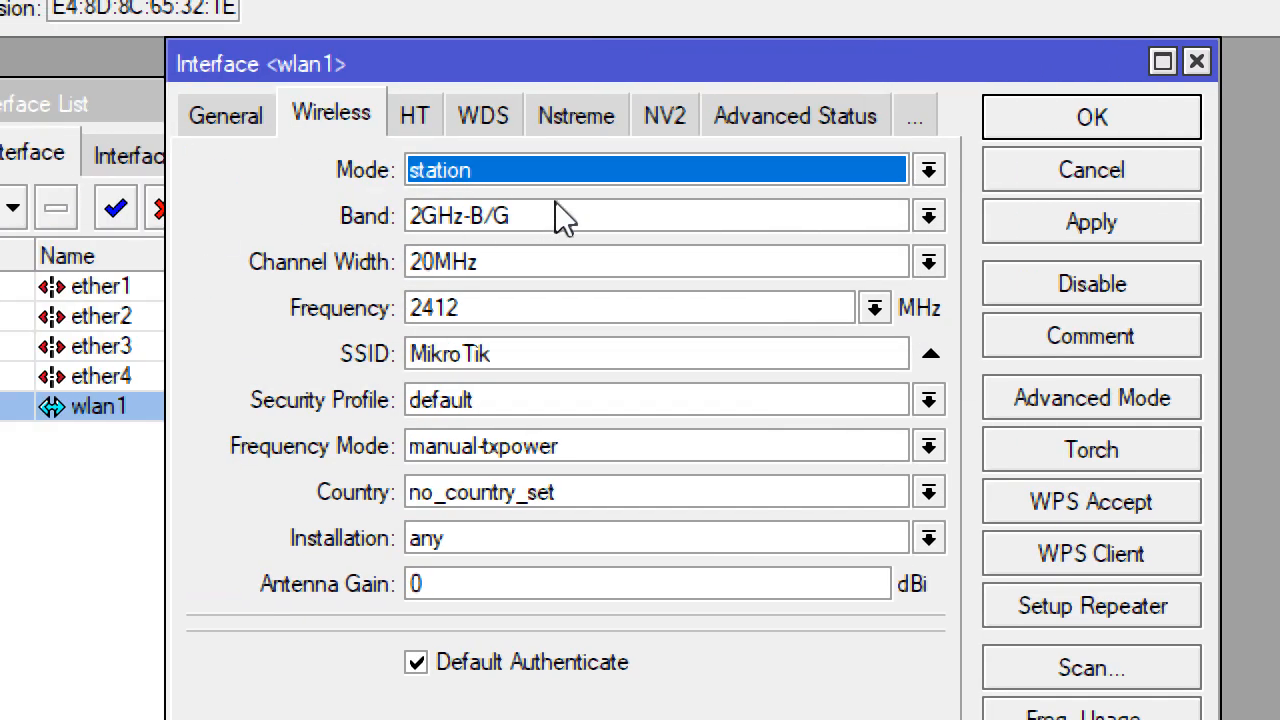
click(598, 172)
click(598, 172)
key(super+minus)
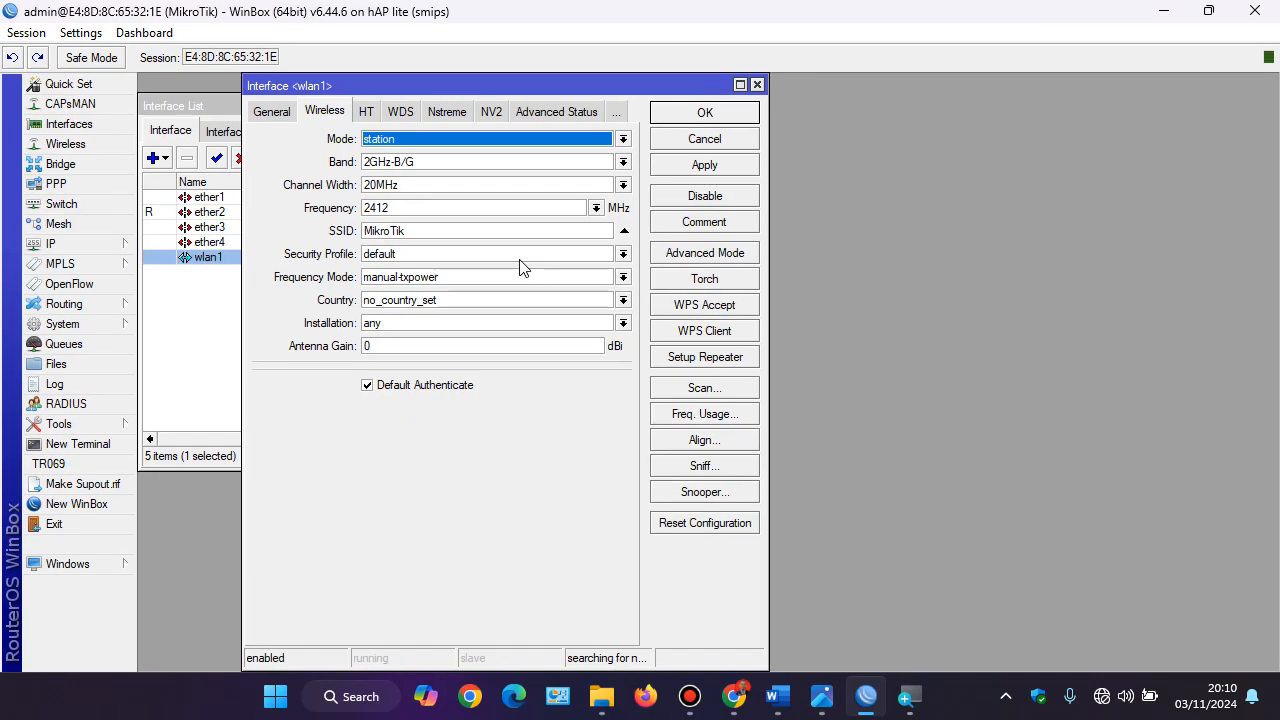
Scan for networks, connect wlan1 to maju teross at 2457 MHz, then apply and close
click(704, 388)
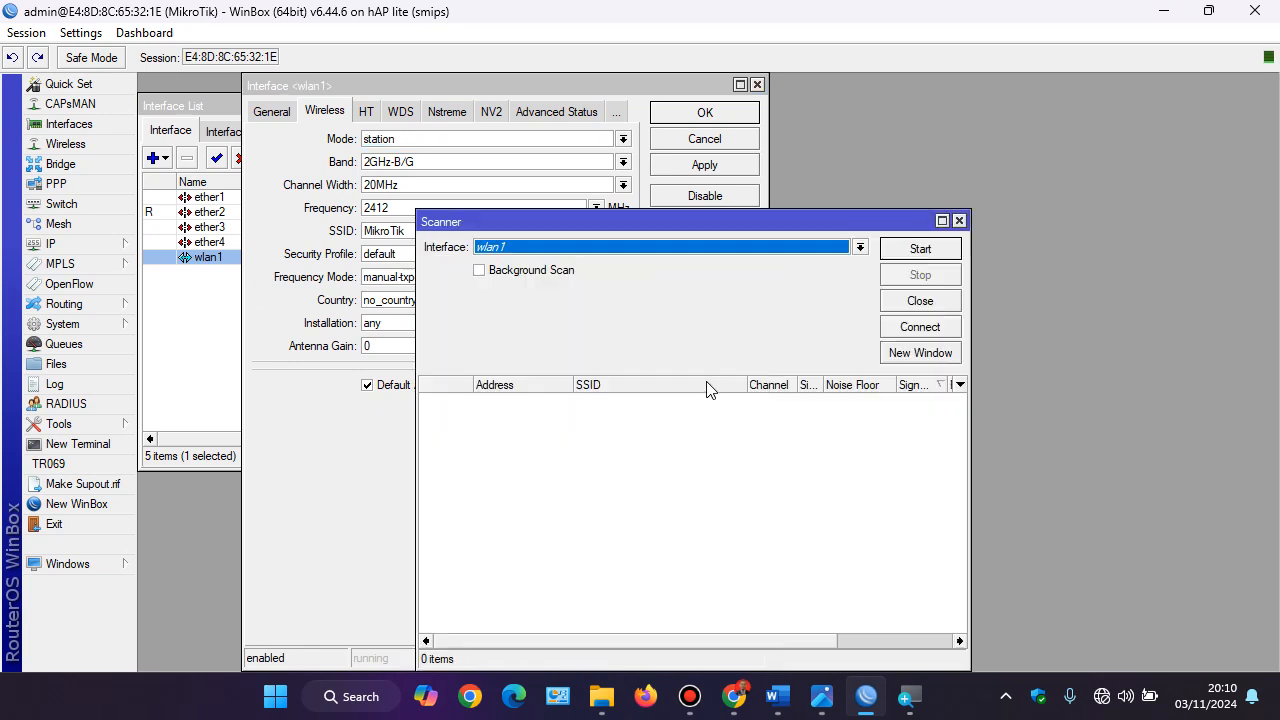
click(933, 254)
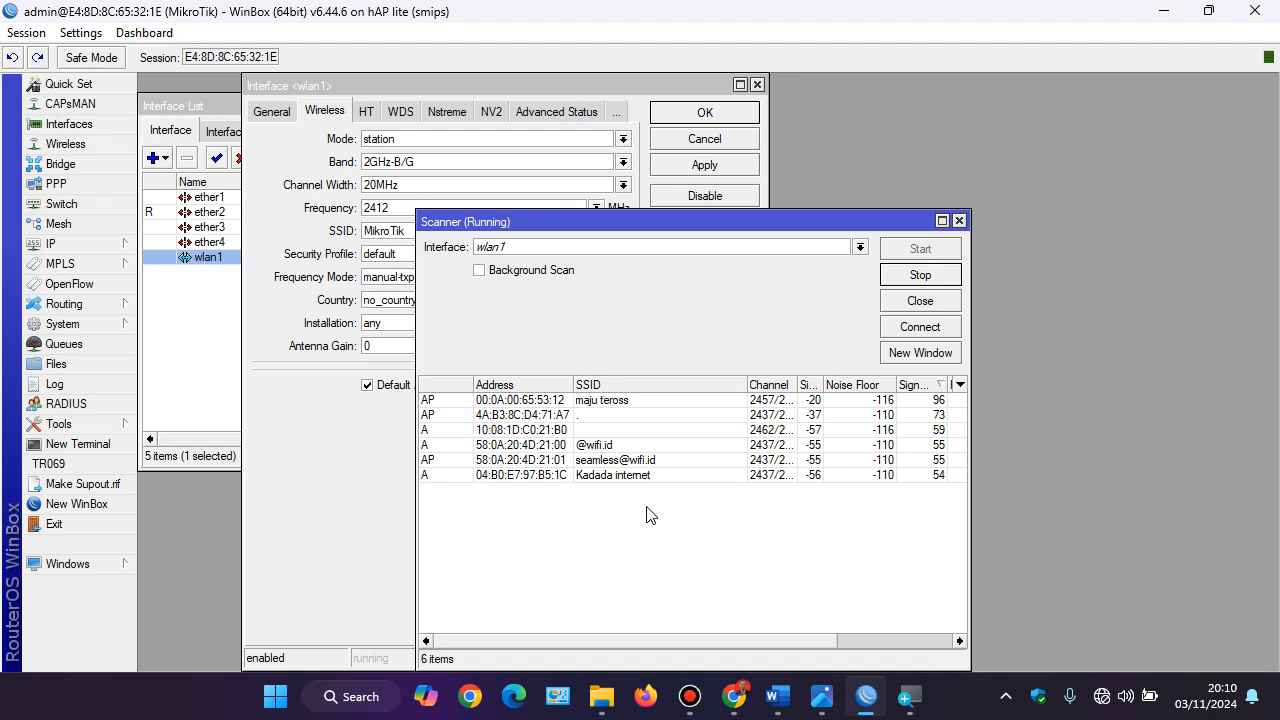
click(624, 401)
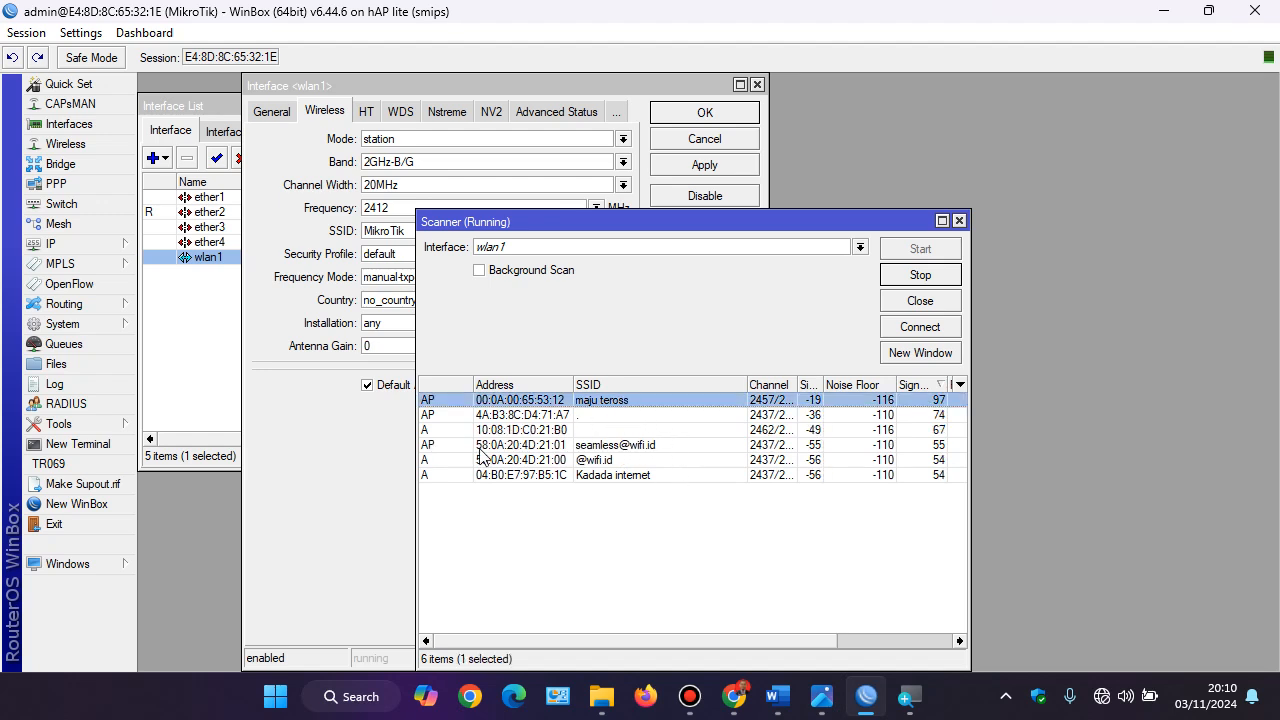
click(938, 327)
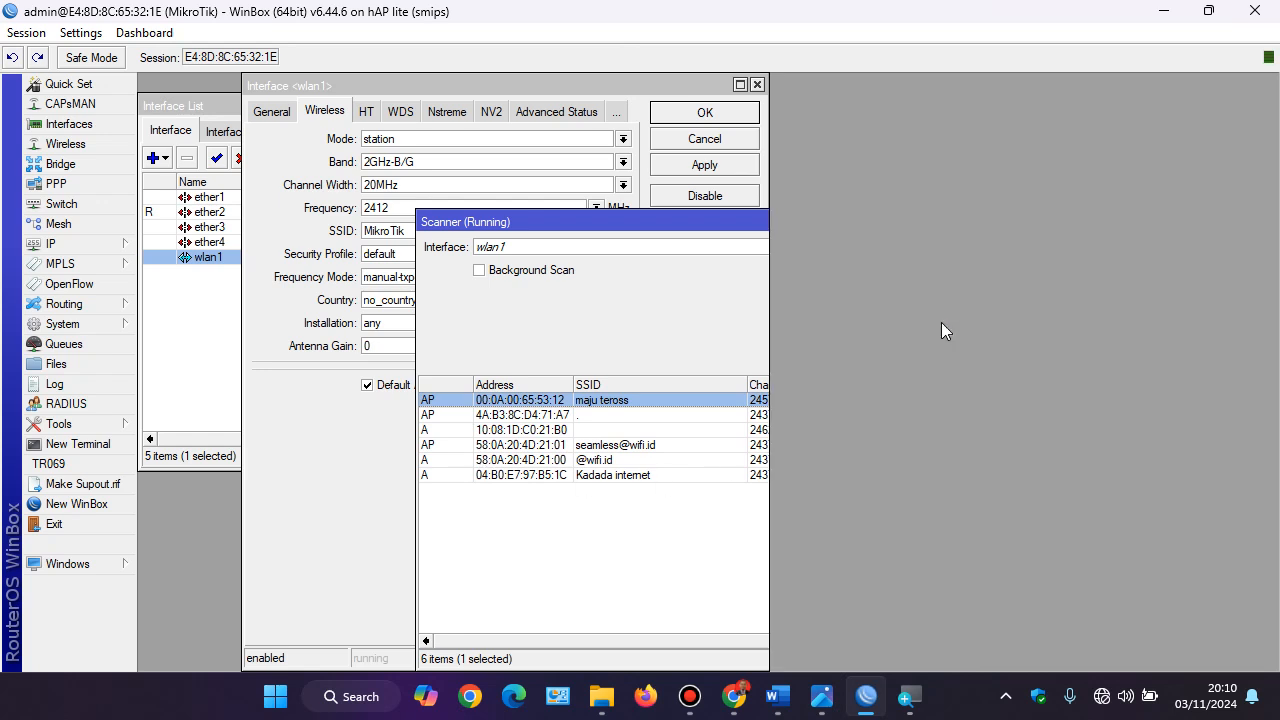
click(700, 167)
click(705, 114)
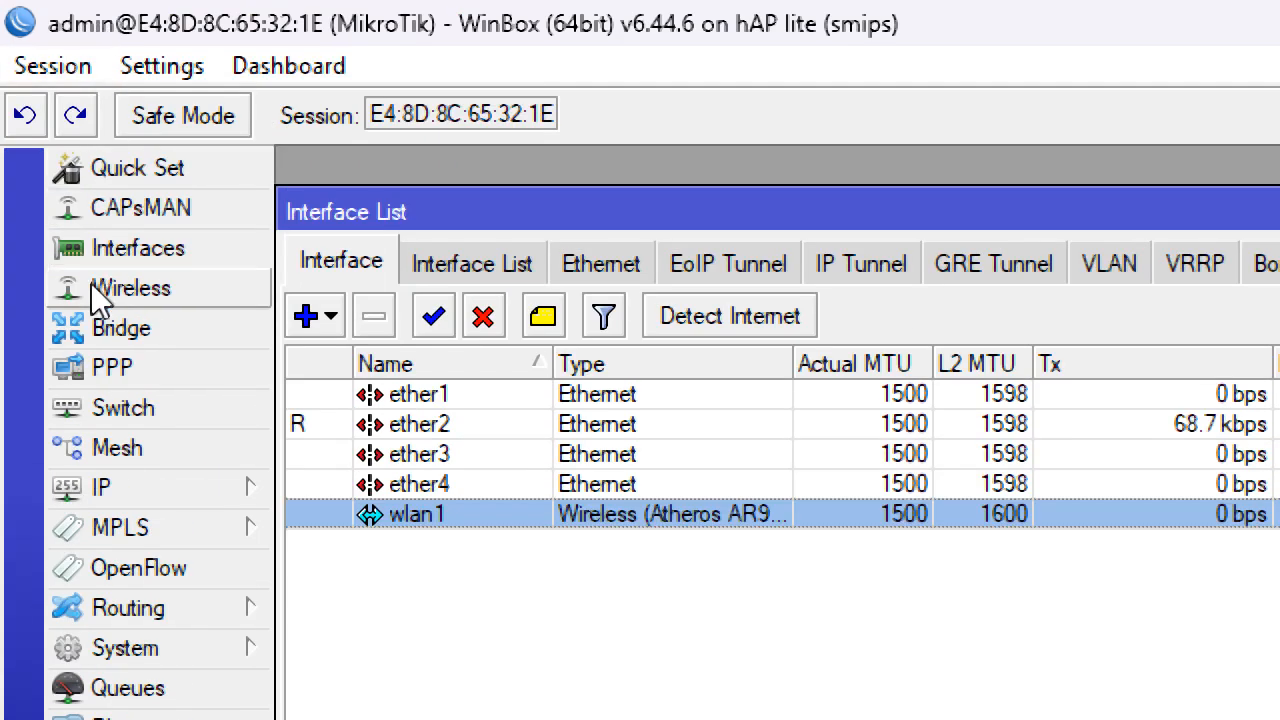
Create a new wireless security profile named password
click(113, 289)
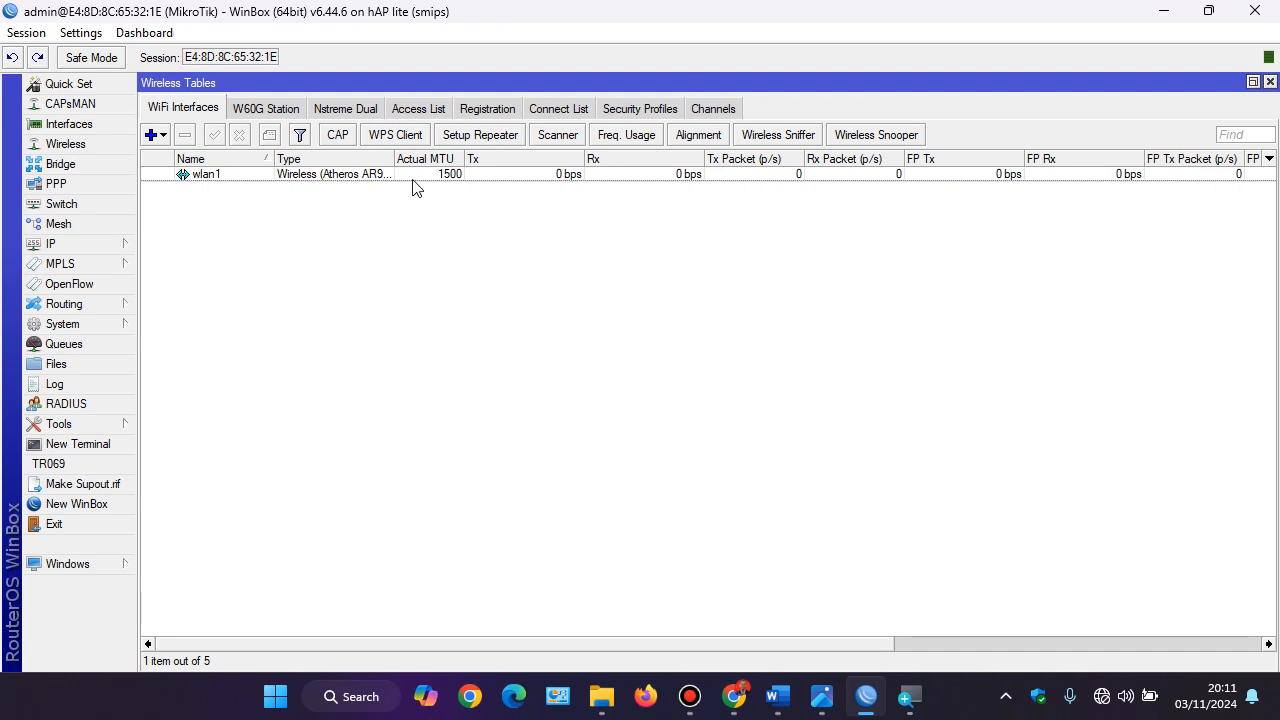
click(648, 110)
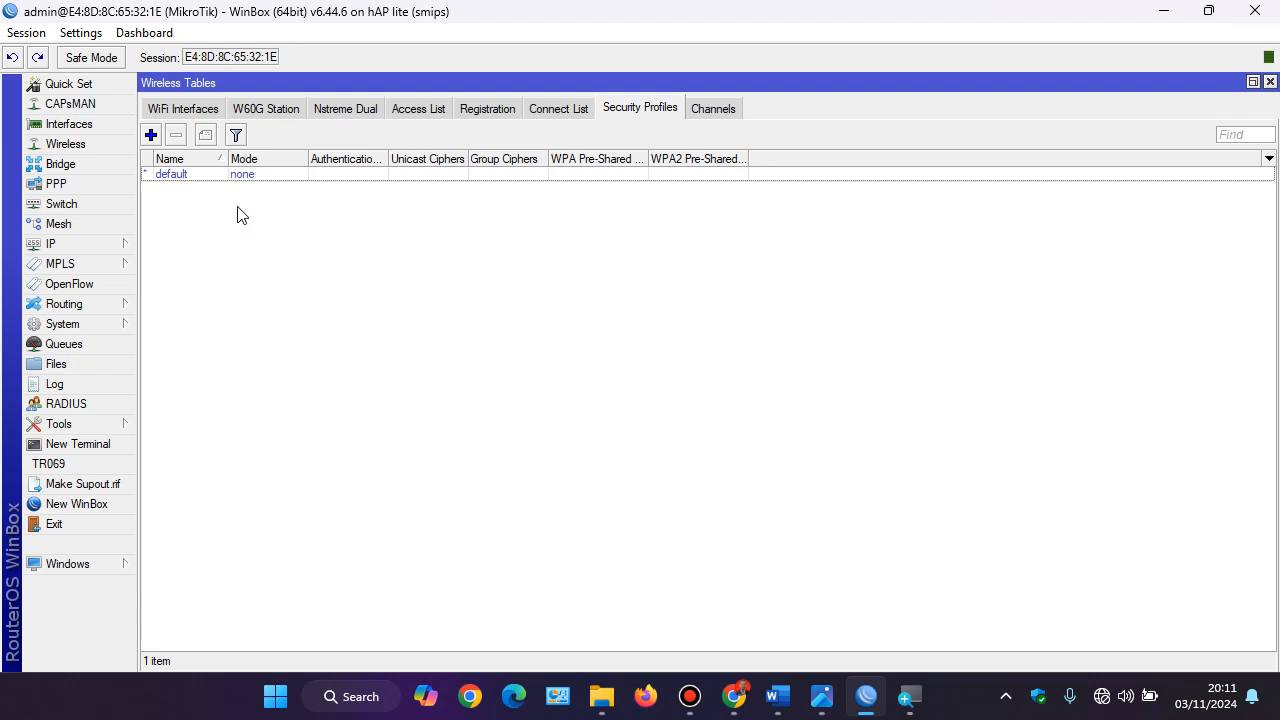
click(151, 135)
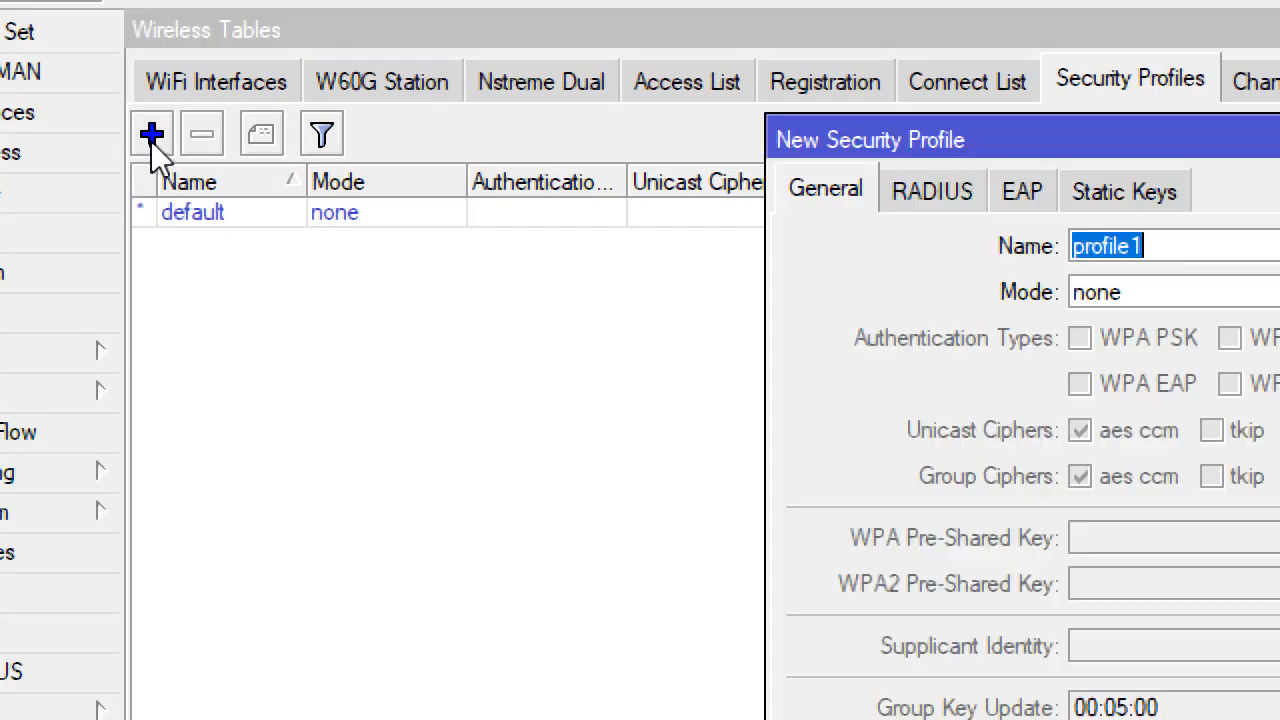
drag(1135, 140, 640, 134)
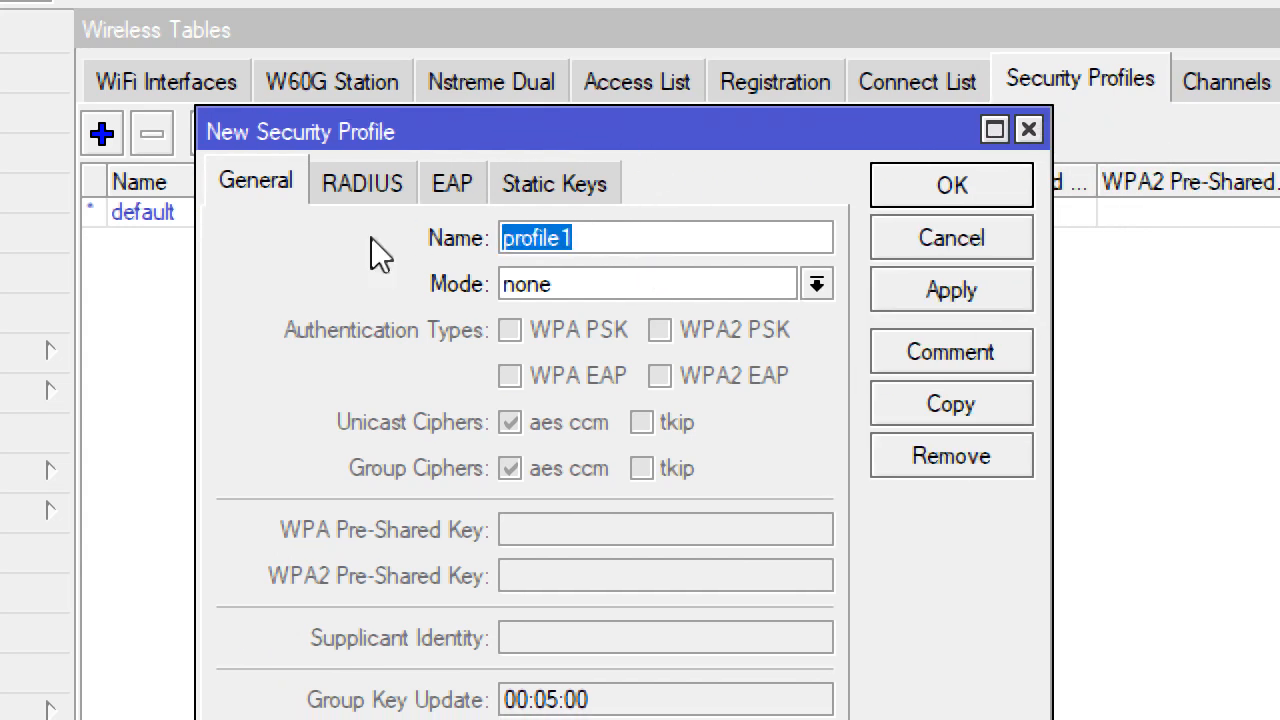
text(password)
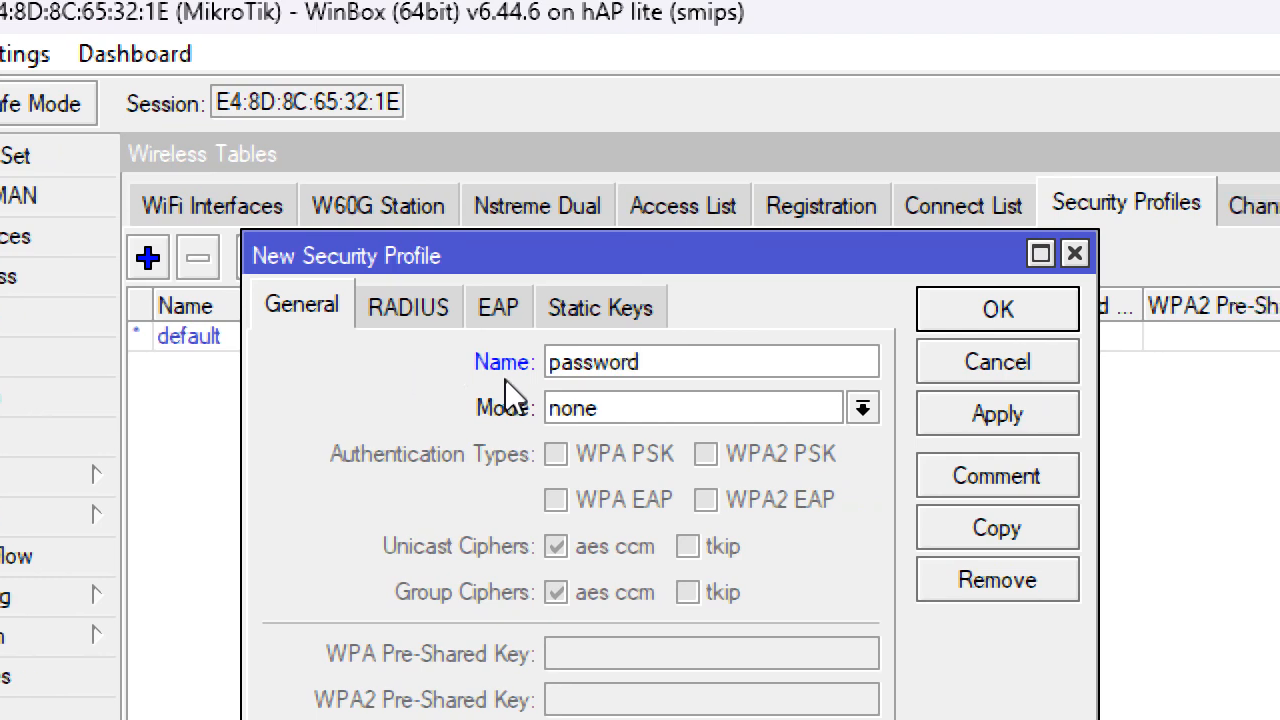
Set dynamic keys mode with WPA/WPA2 PSK and EAP, adding tkip to unicast and group ciphers
click(640, 408)
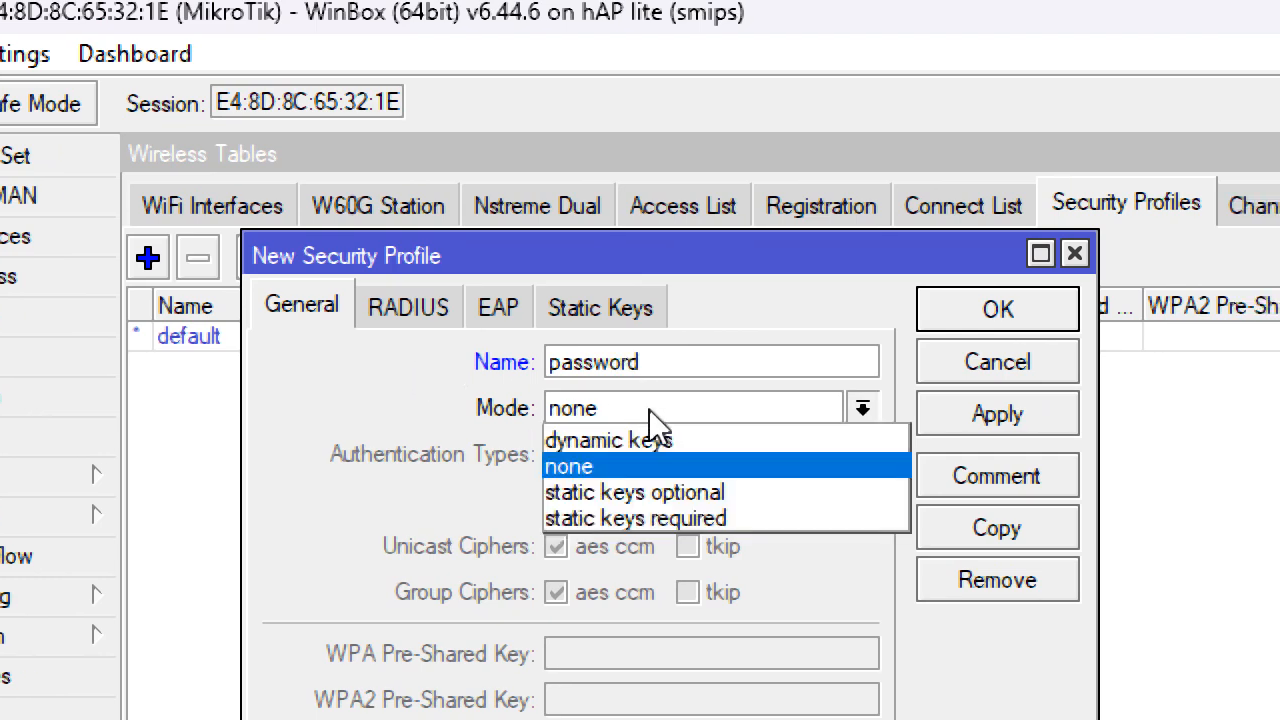
click(671, 438)
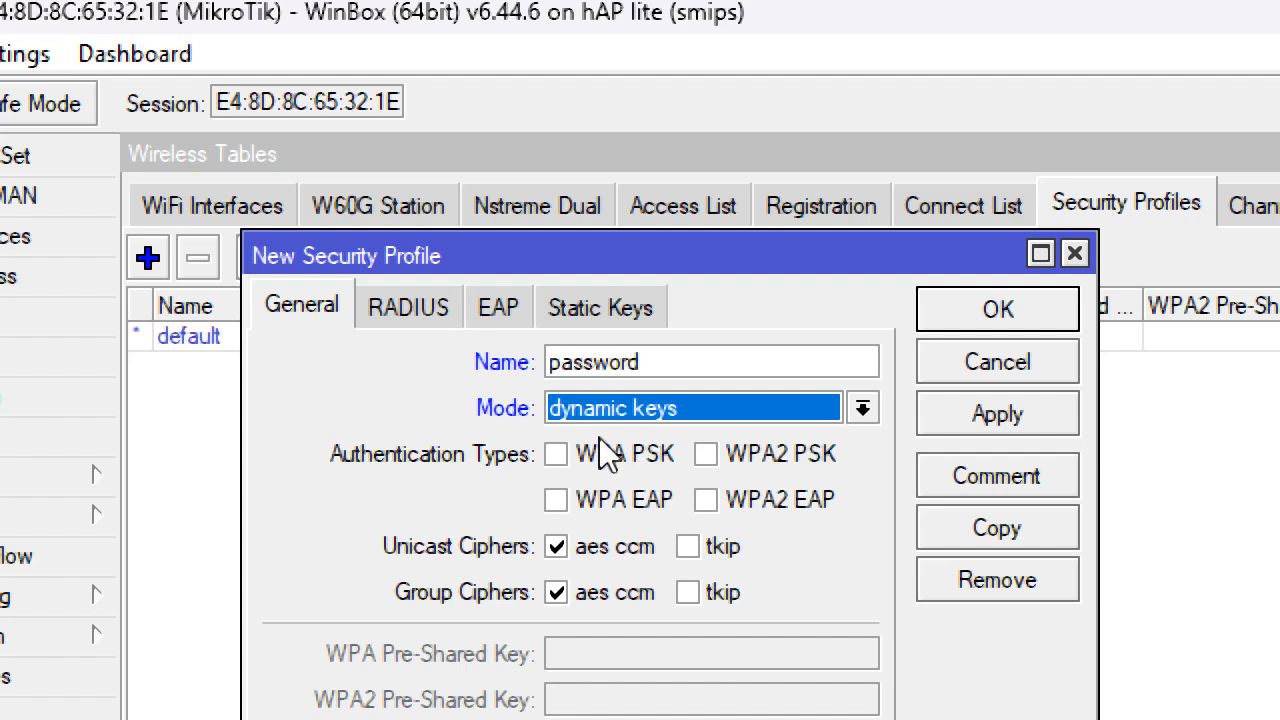
click(569, 453)
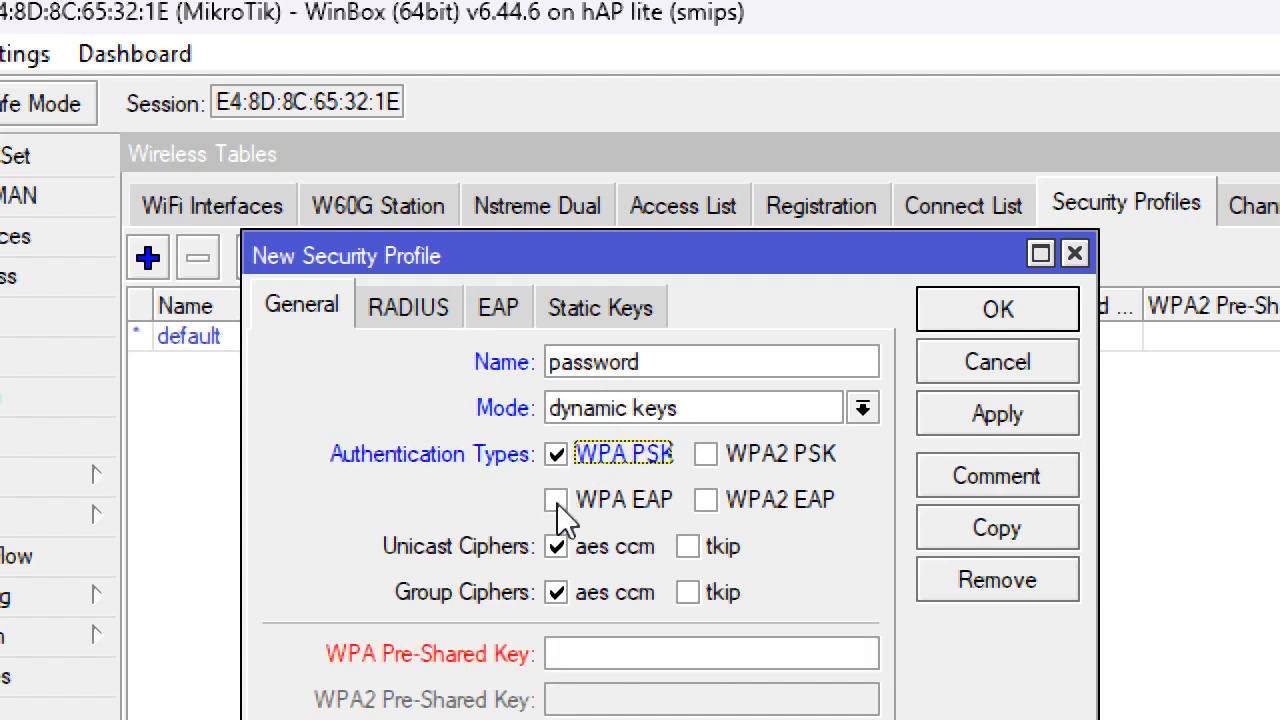
click(557, 501)
click(712, 455)
click(705, 500)
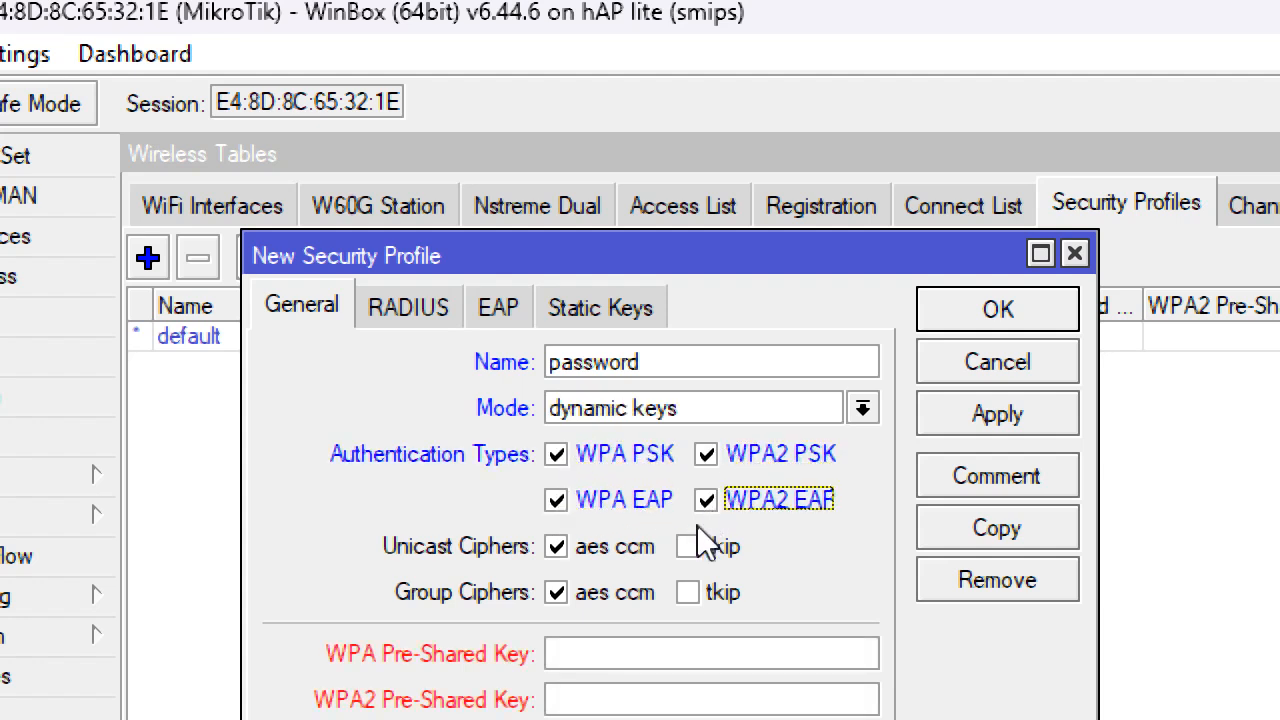
click(689, 546)
click(689, 592)
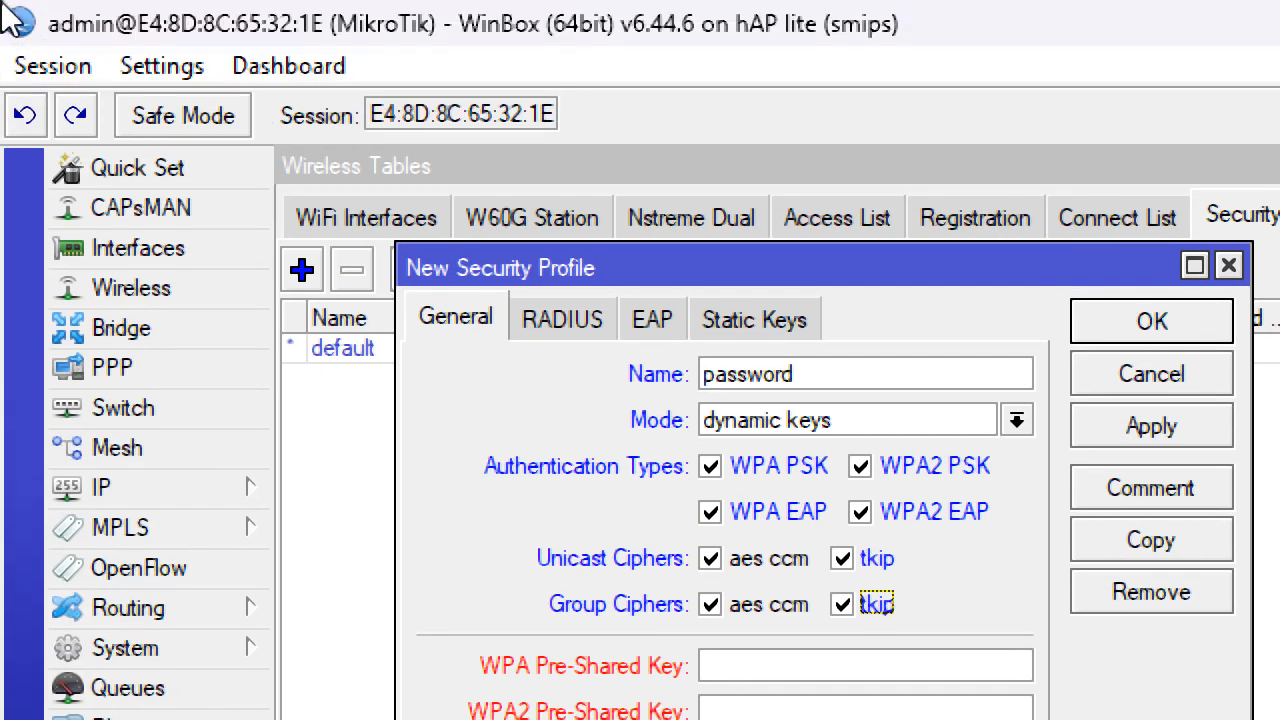
click(146, 66)
click(225, 165)
Enter the WPA and WPA2 pre-shared keys with passwords shown in plain text, then save the profile
click(813, 665)
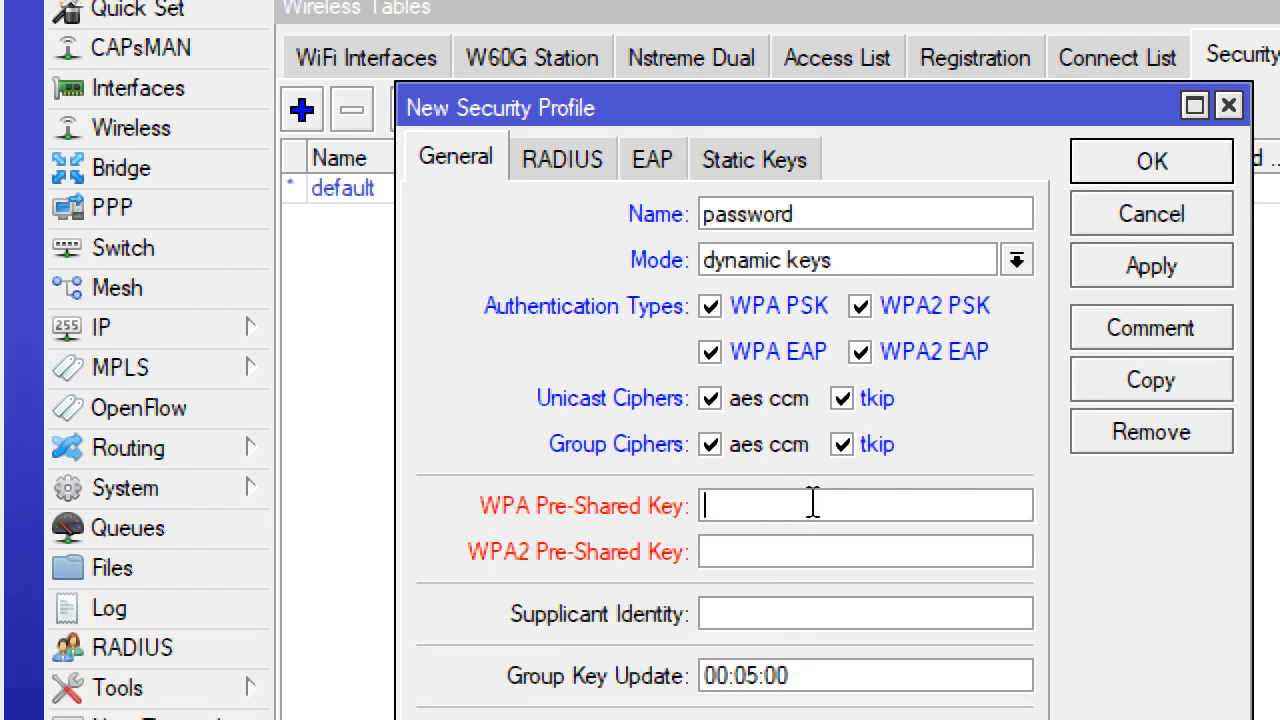
key(shift+Tab)
click(813, 503)
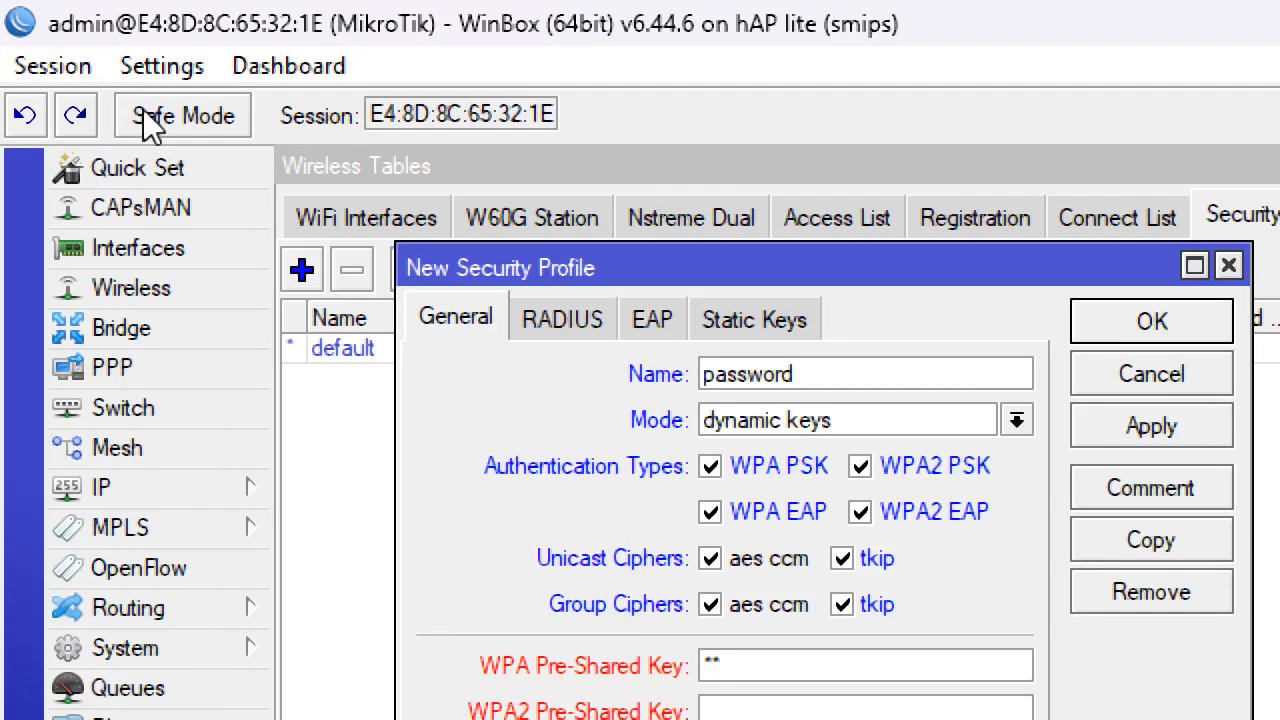
click(170, 72)
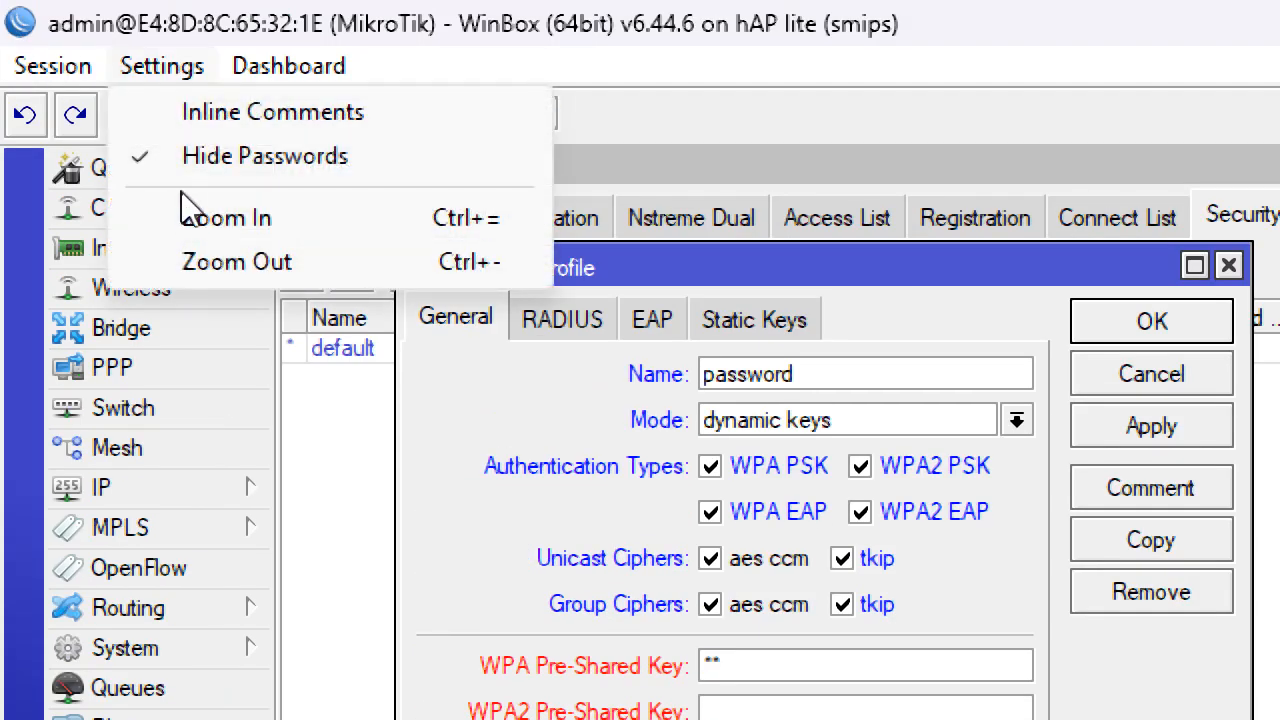
click(205, 158)
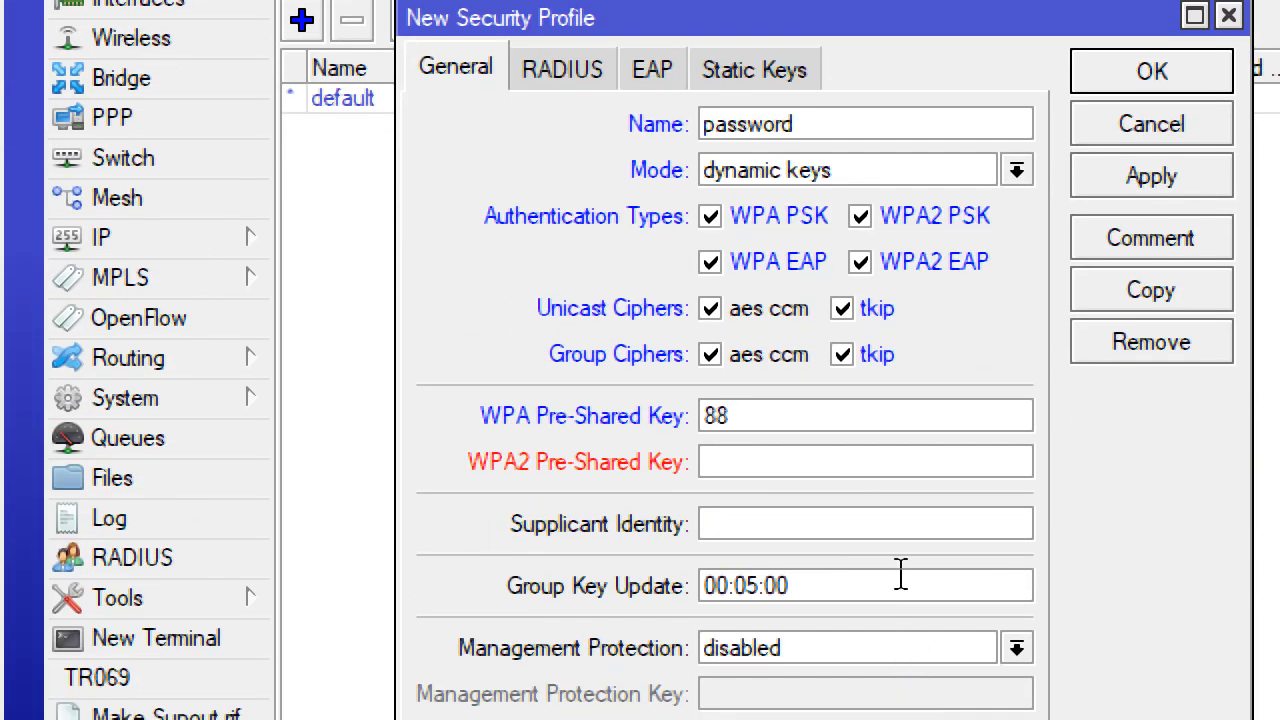
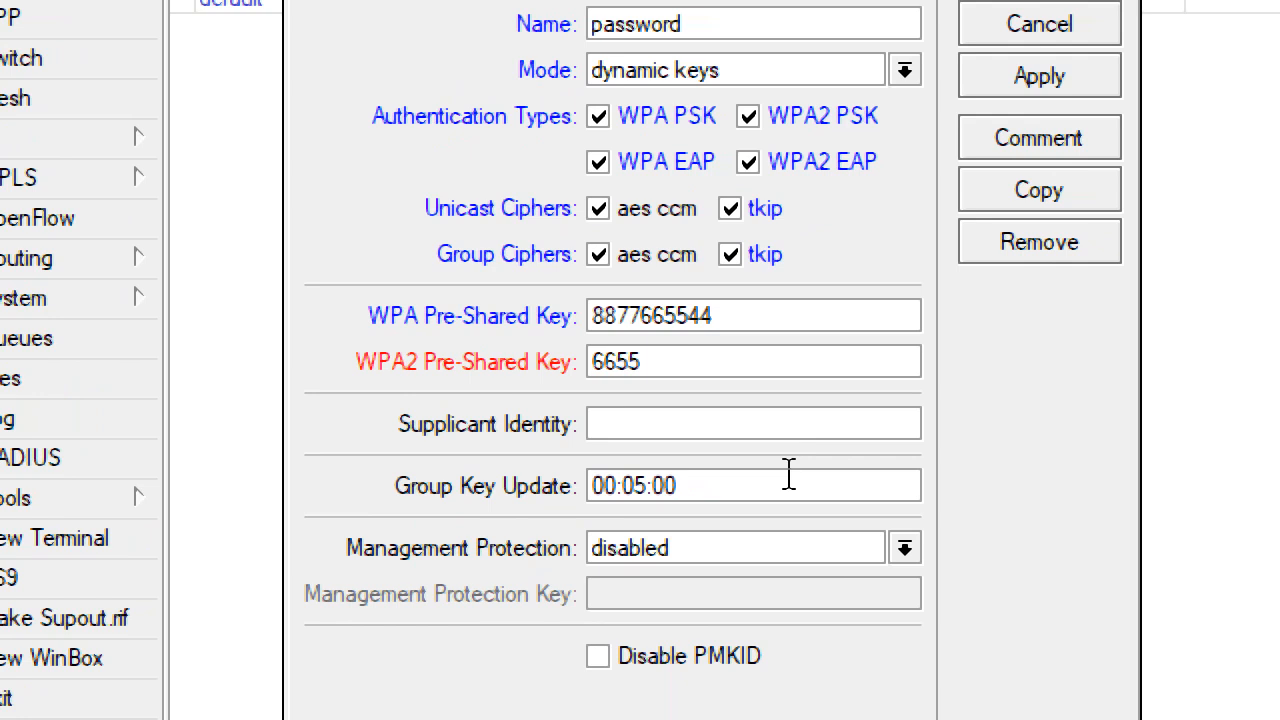
key(BackSpace)
key(BackSpace)
key(BackSpace)
key(BackSpace)
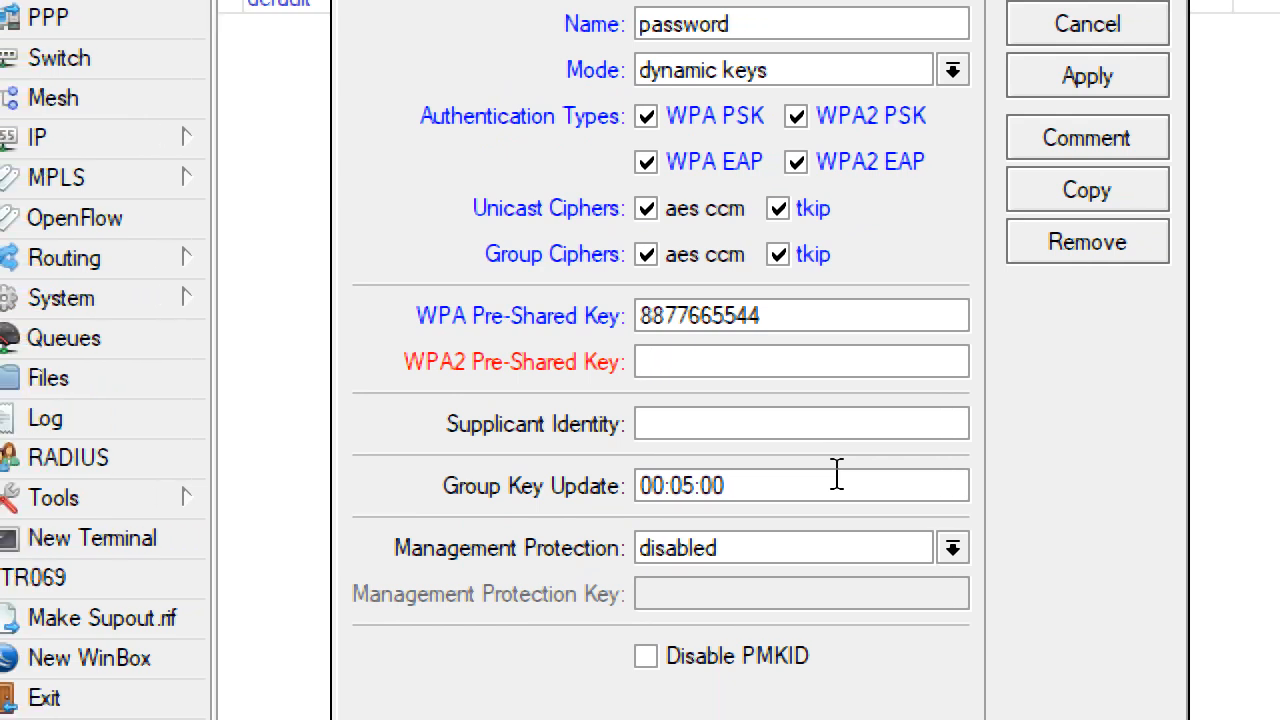
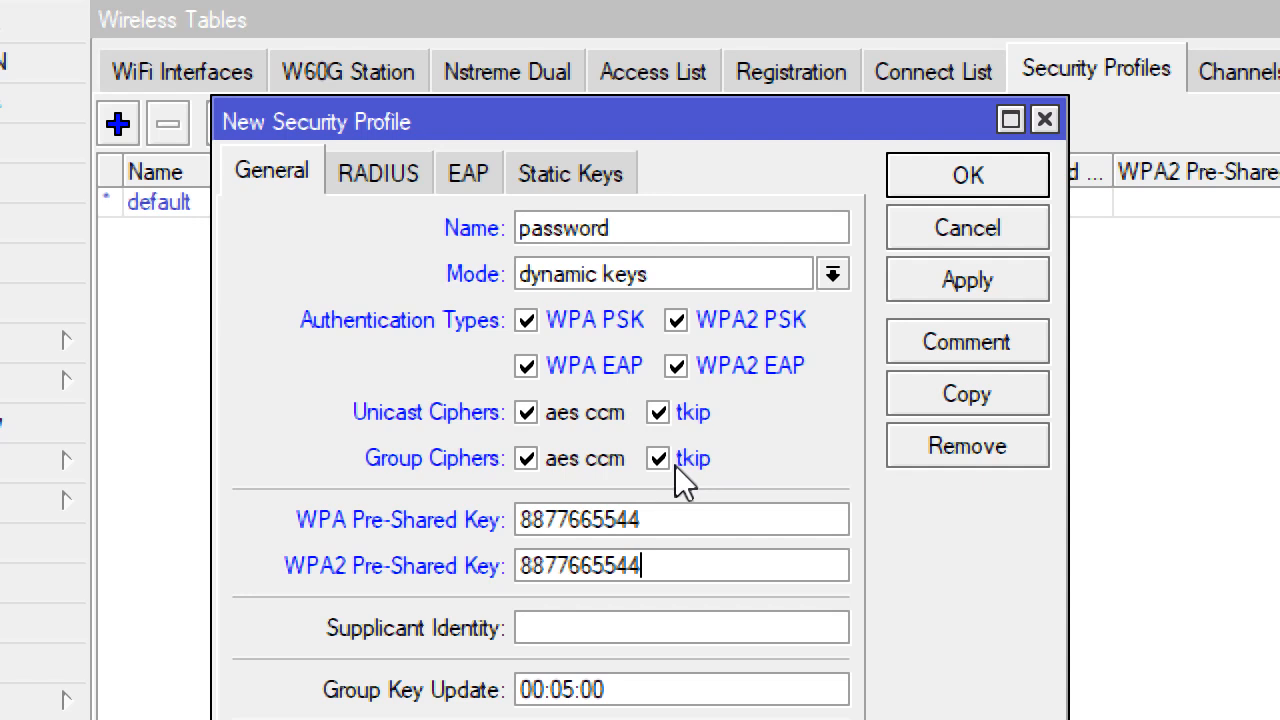
click(985, 285)
Assign the password security profile to wlan1 and apply the change
click(985, 231)
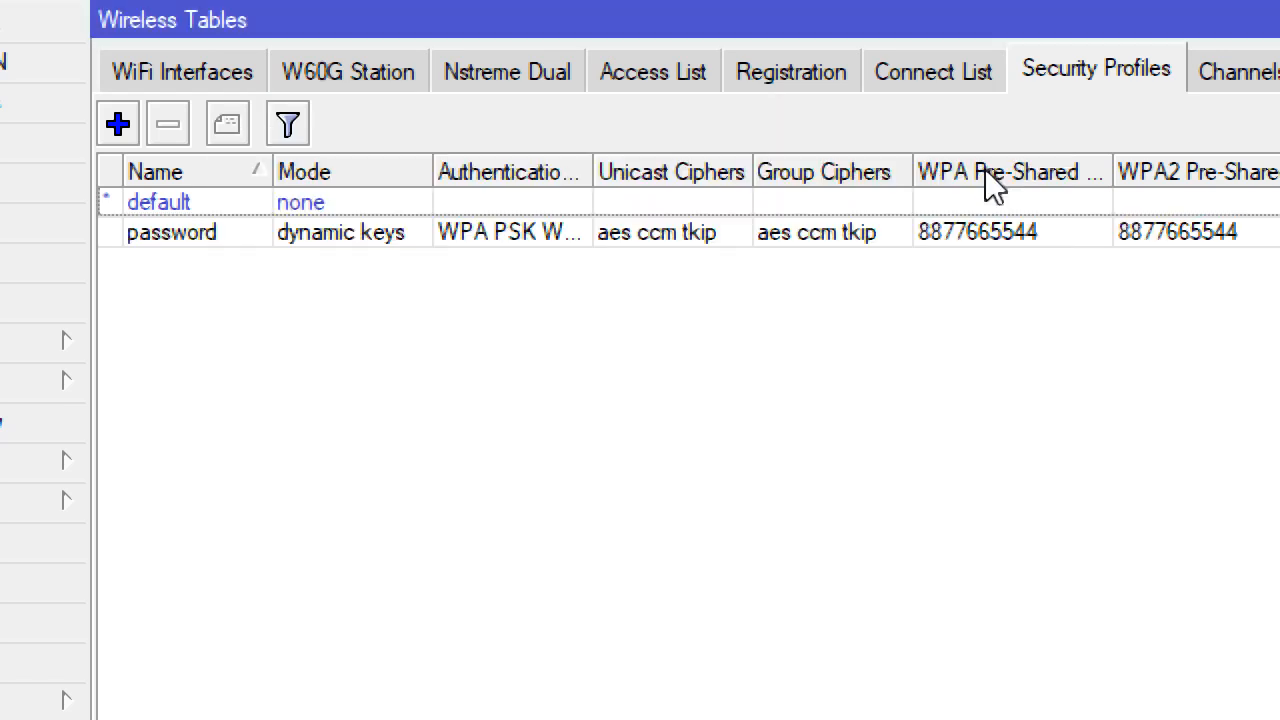
click(160, 75)
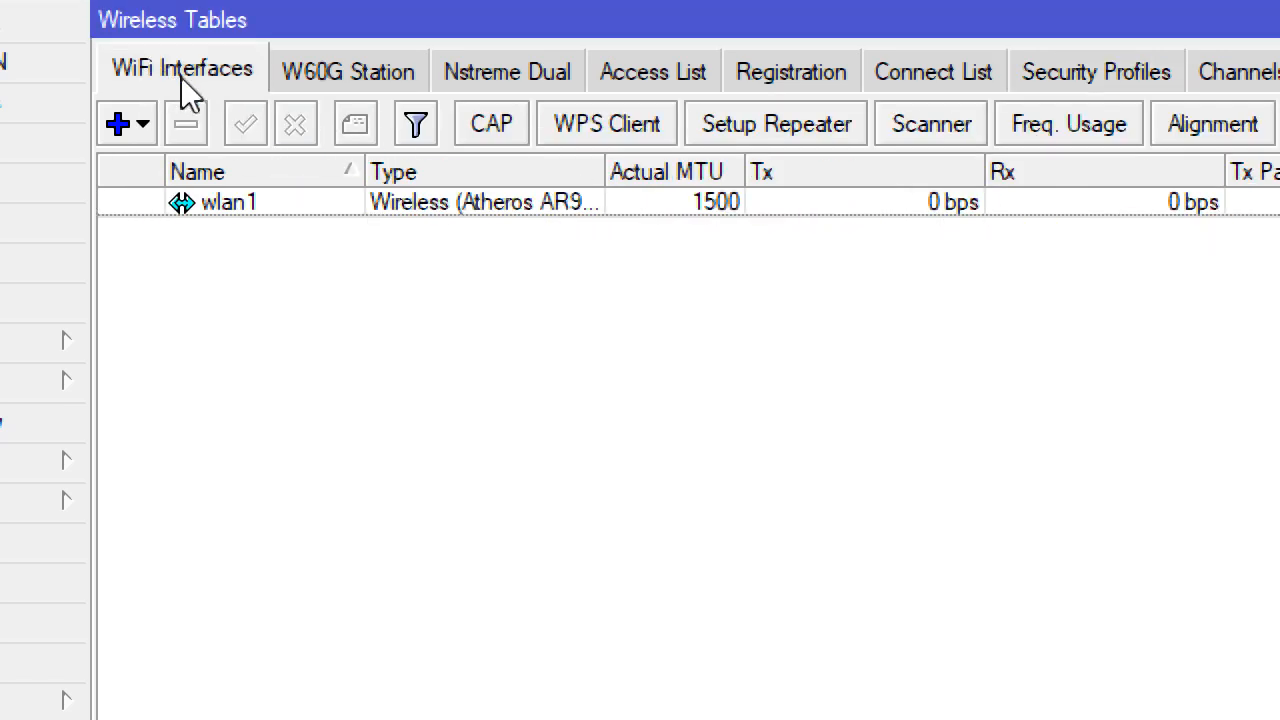
click(88, 133)
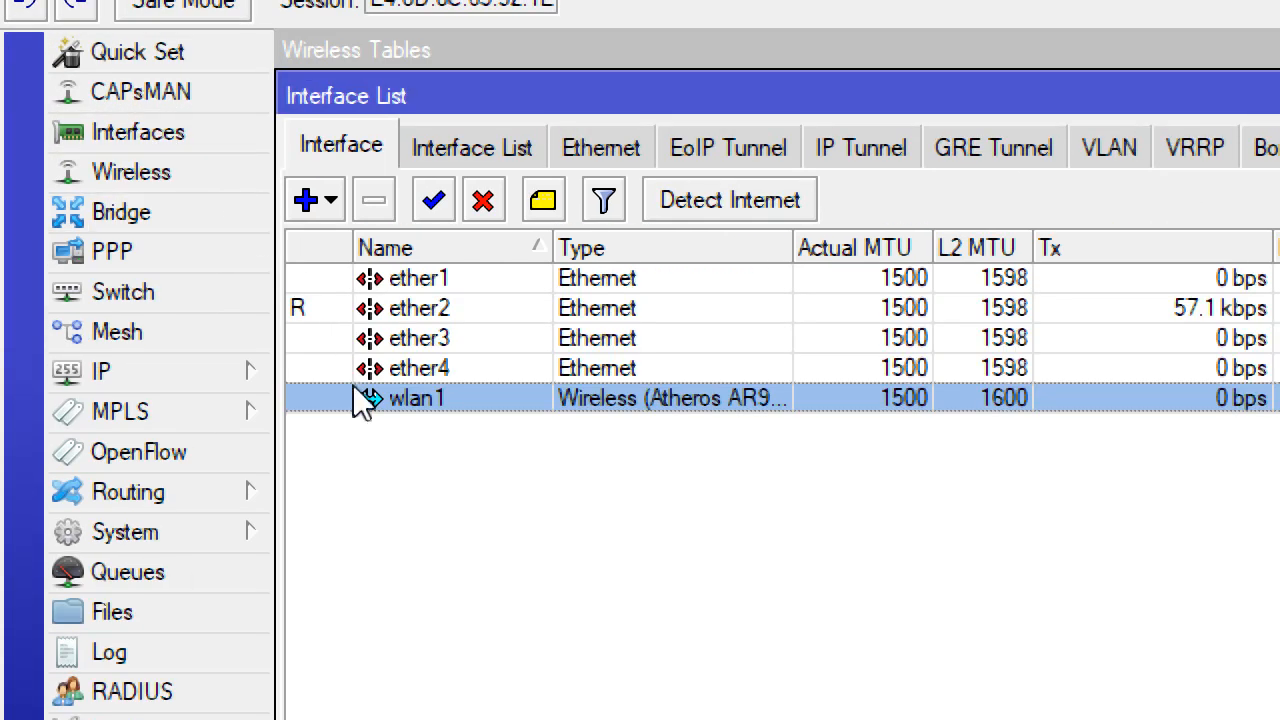
double_click(486, 408)
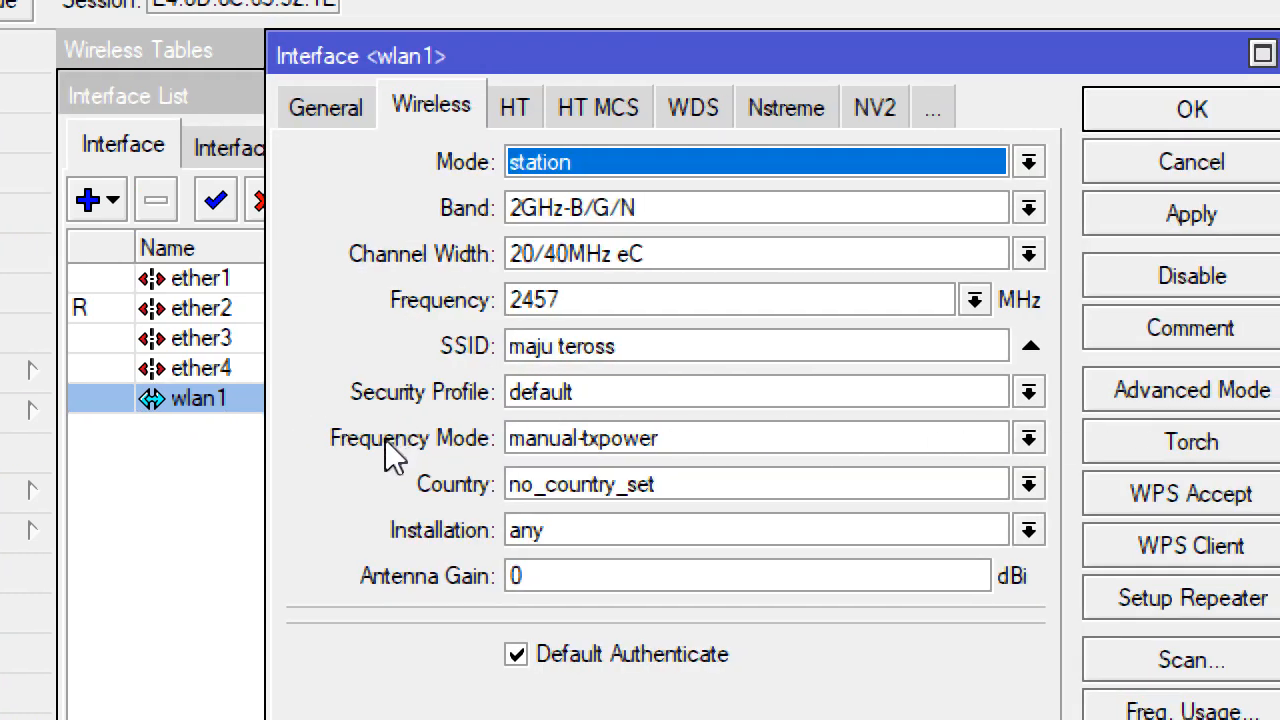
click(595, 384)
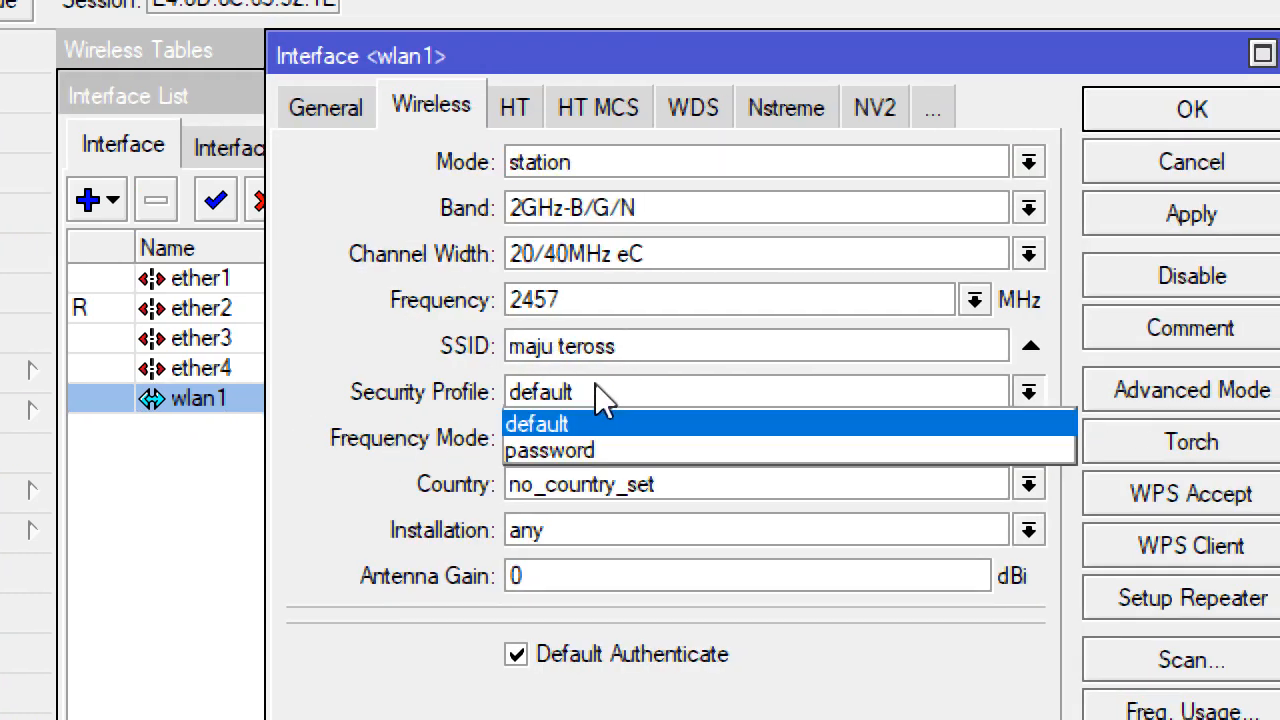
click(608, 452)
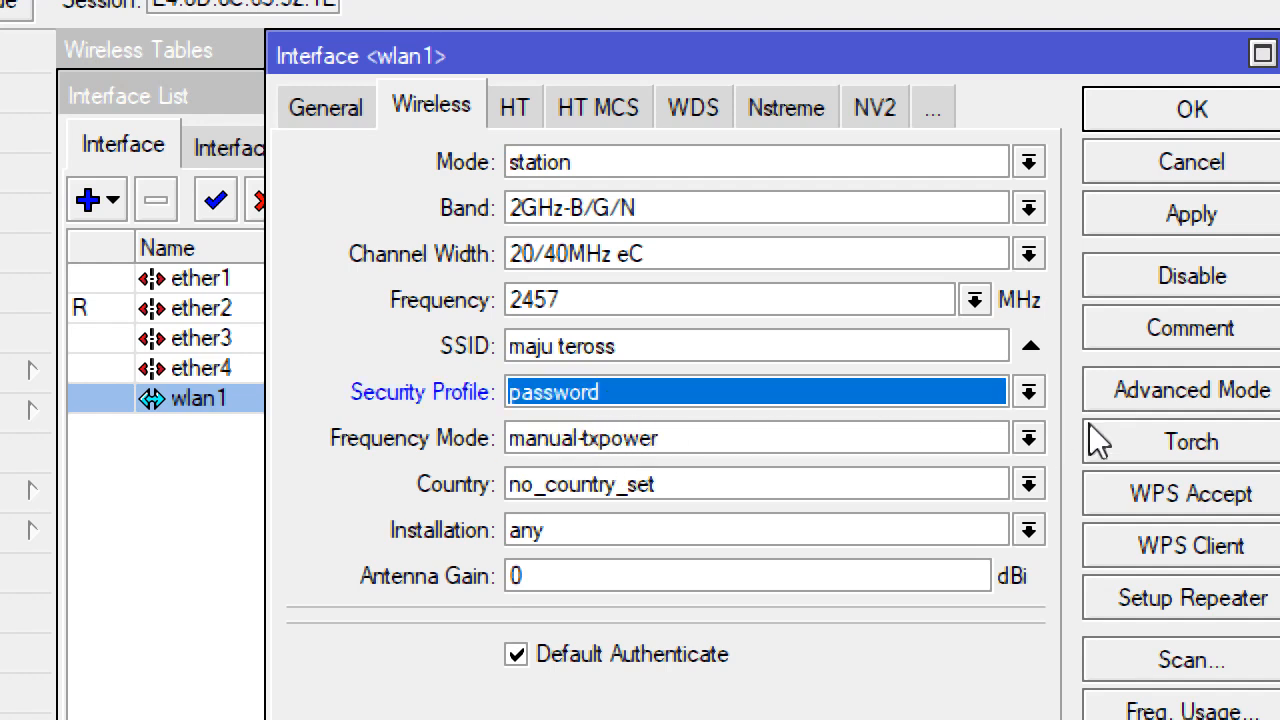
click(1113, 215)
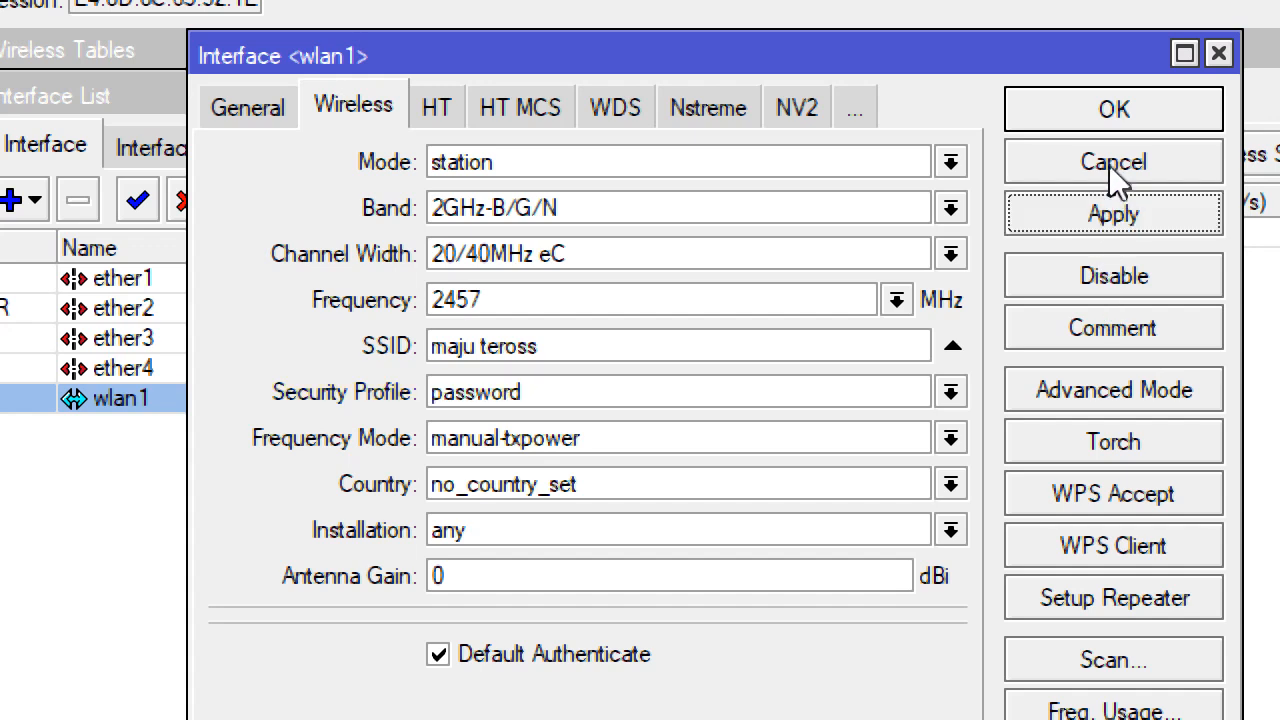
click(1114, 115)
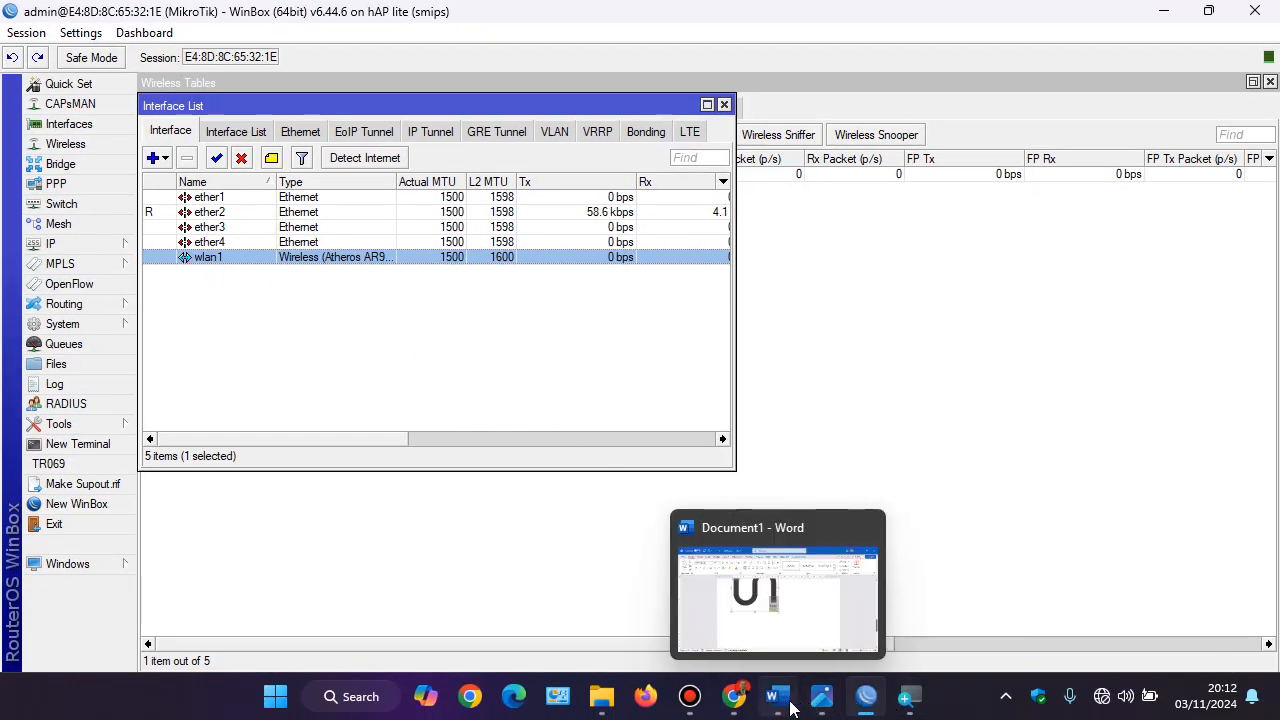
click(748, 590)
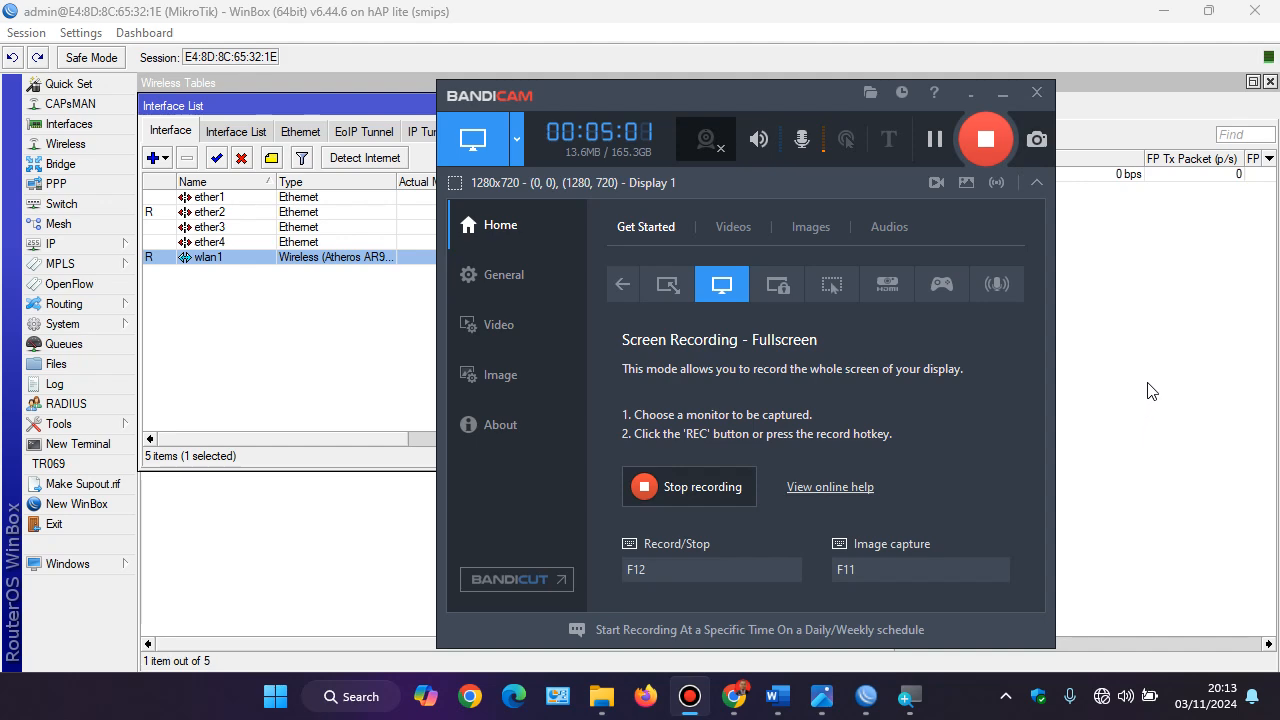
click(1001, 95)
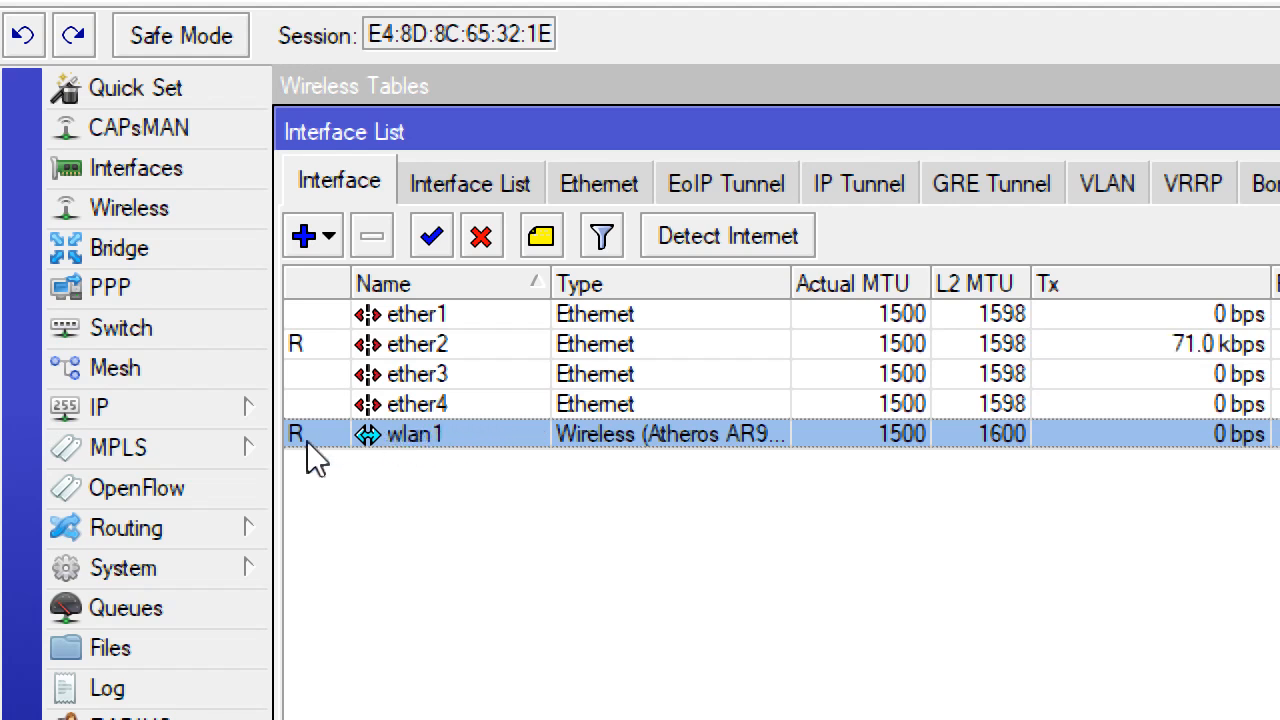
mouse_move(327, 435)
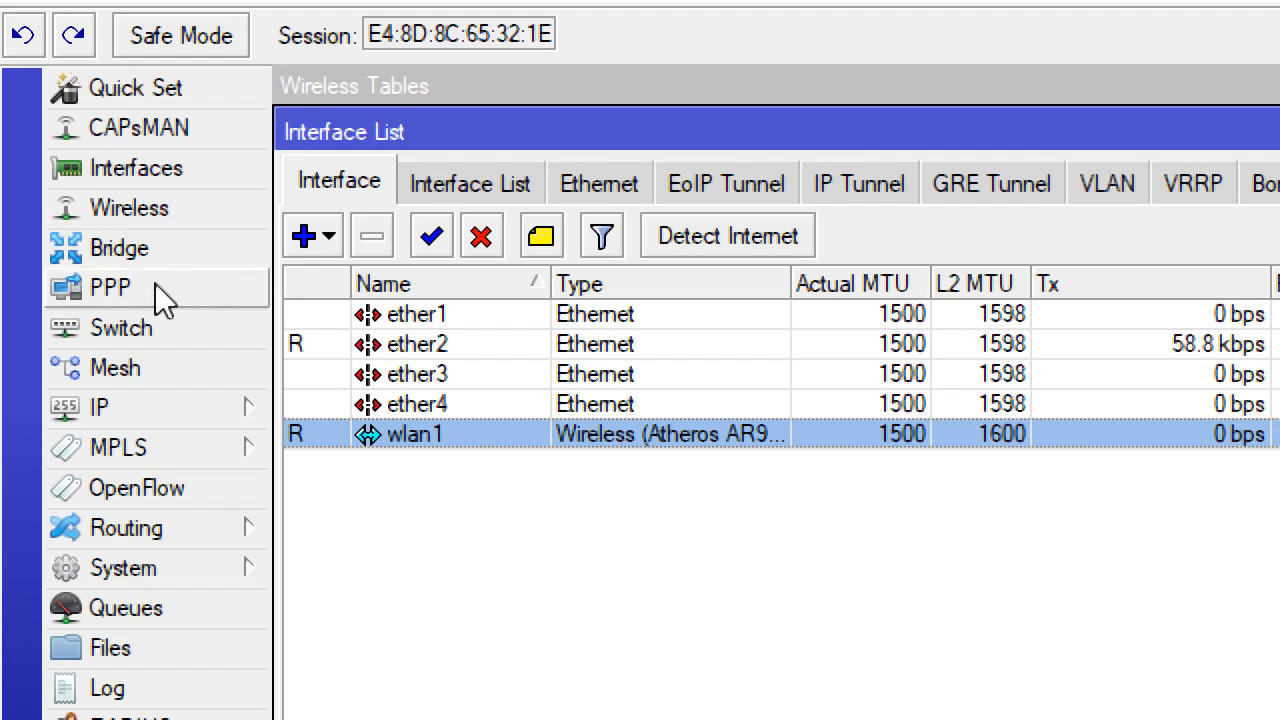
Add a DHCP client with interface wlan1 in IP > DHCP Client and save it
click(149, 418)
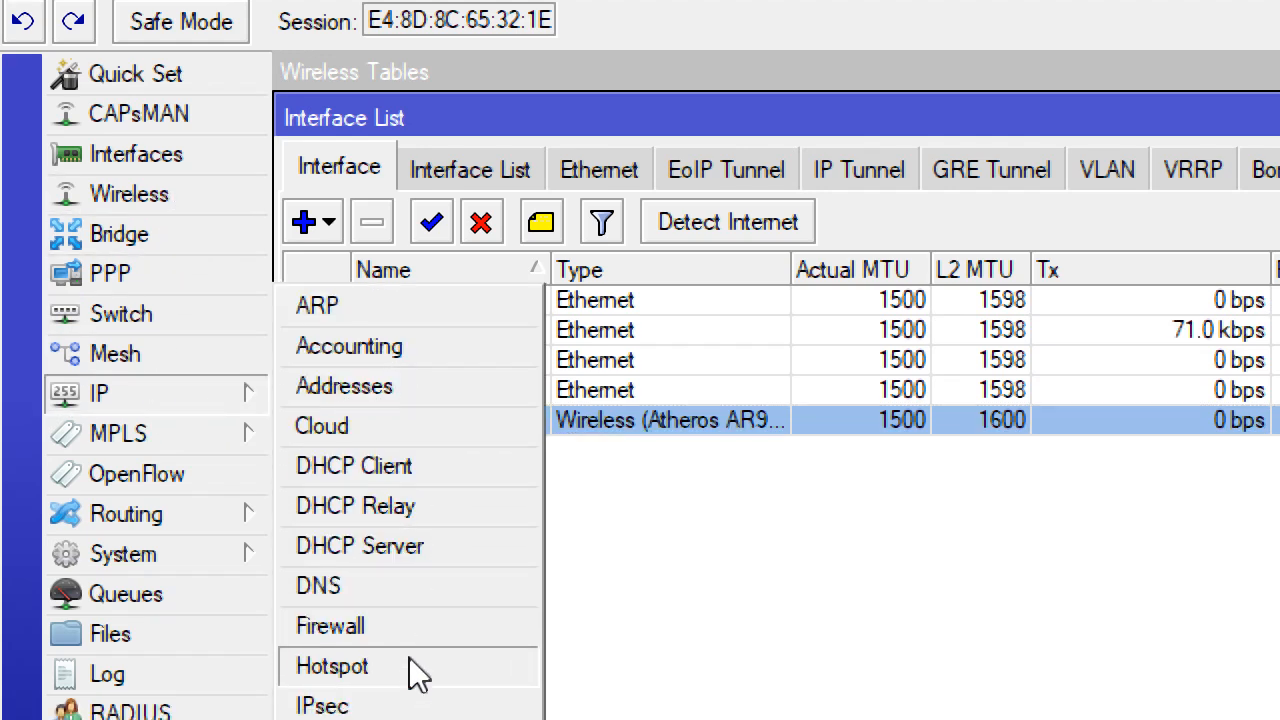
click(415, 466)
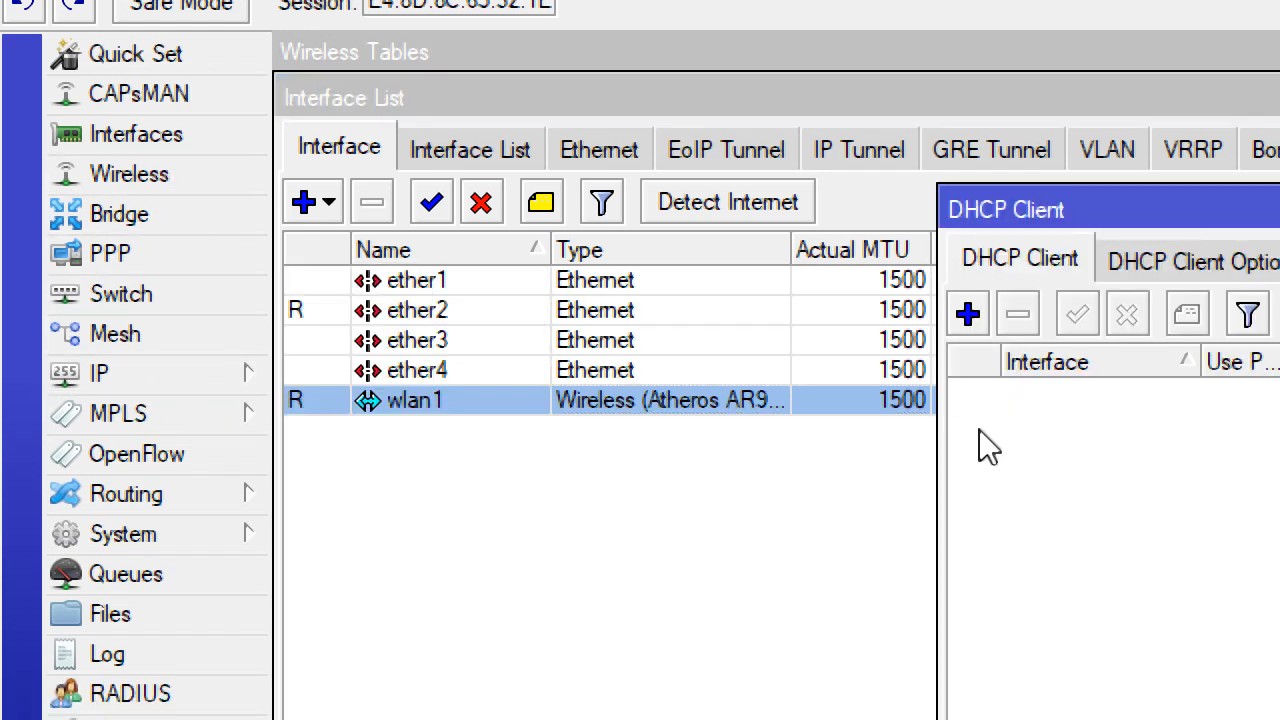
drag(1269, 226, 746, 215)
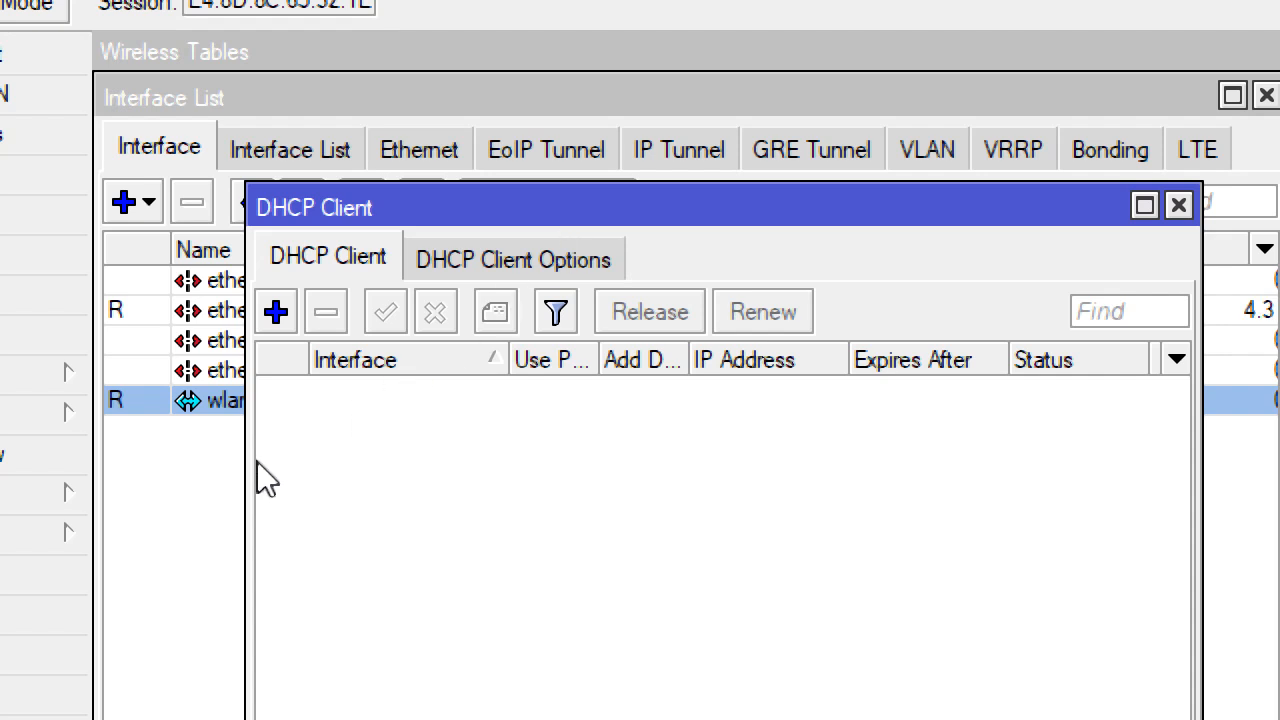
click(278, 313)
drag(1104, 425, 611, 422)
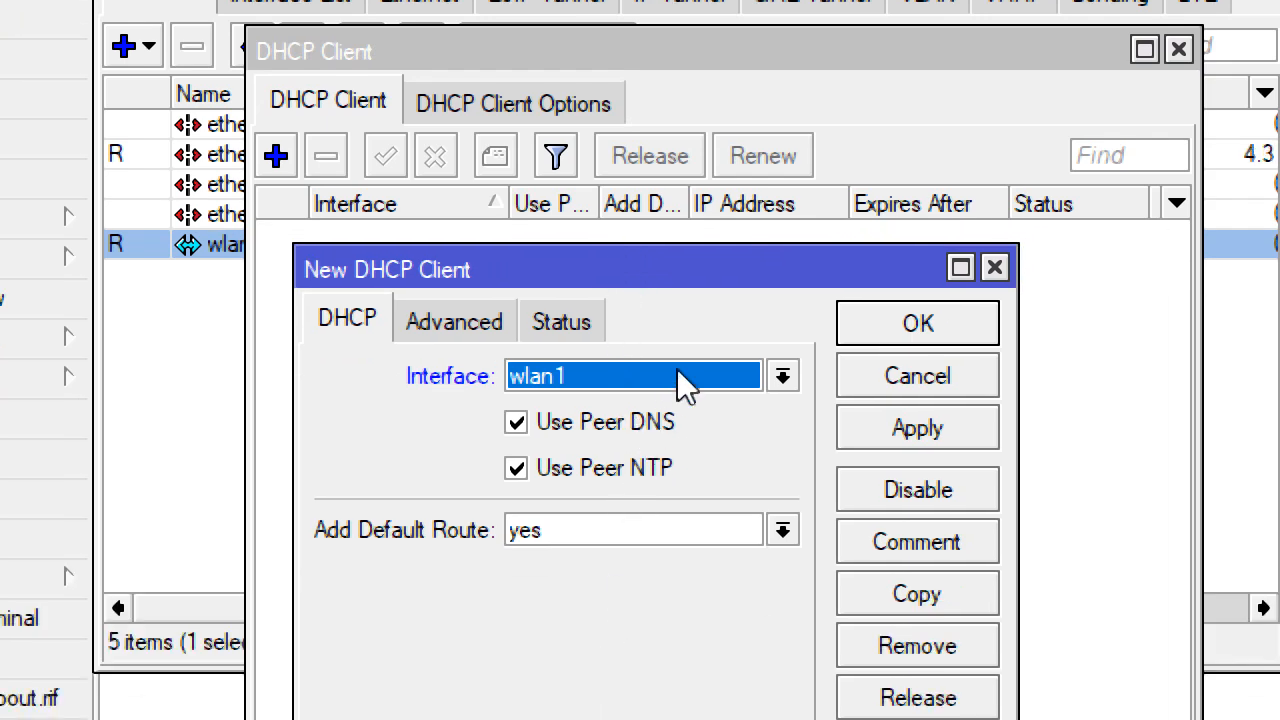
click(680, 377)
click(677, 368)
click(689, 377)
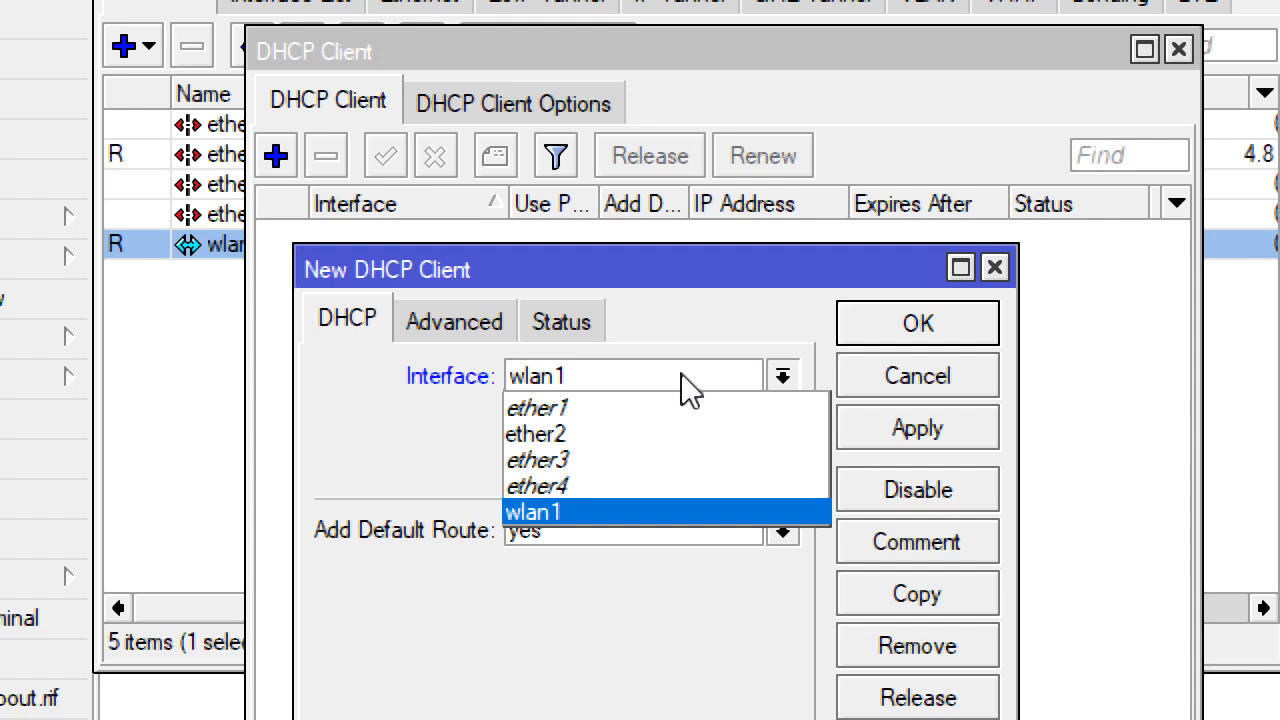
click(671, 408)
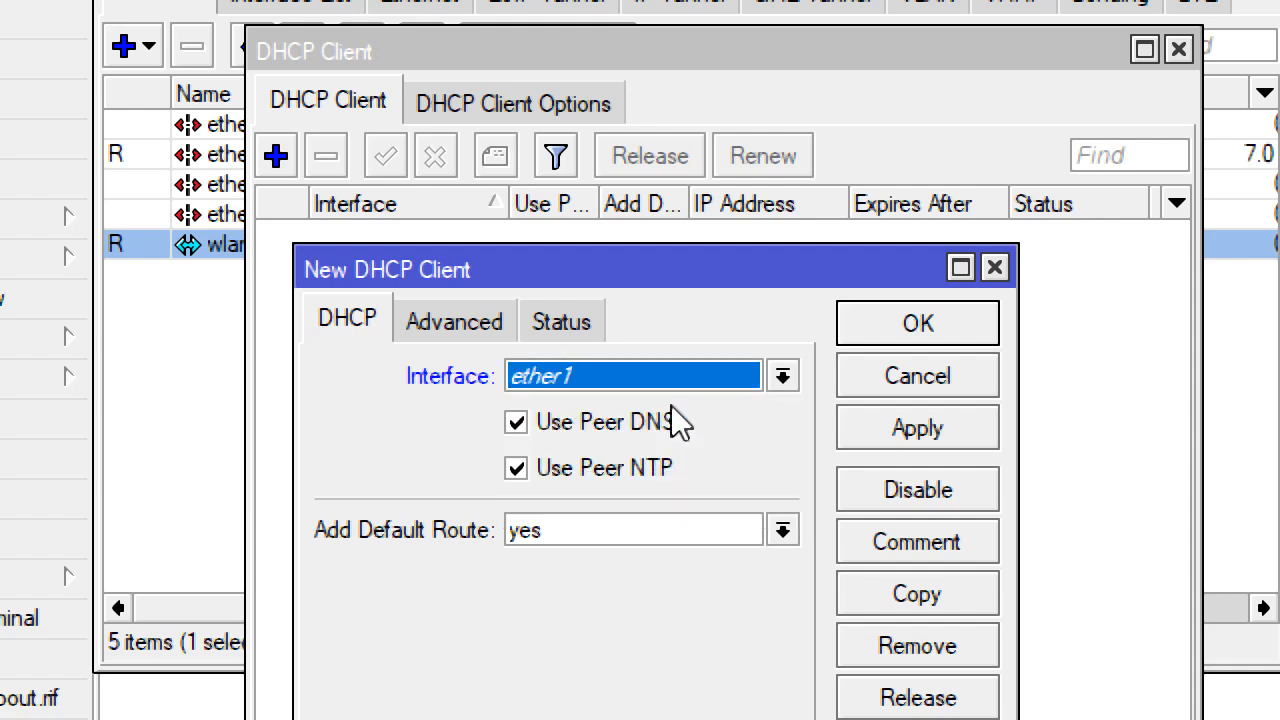
click(683, 368)
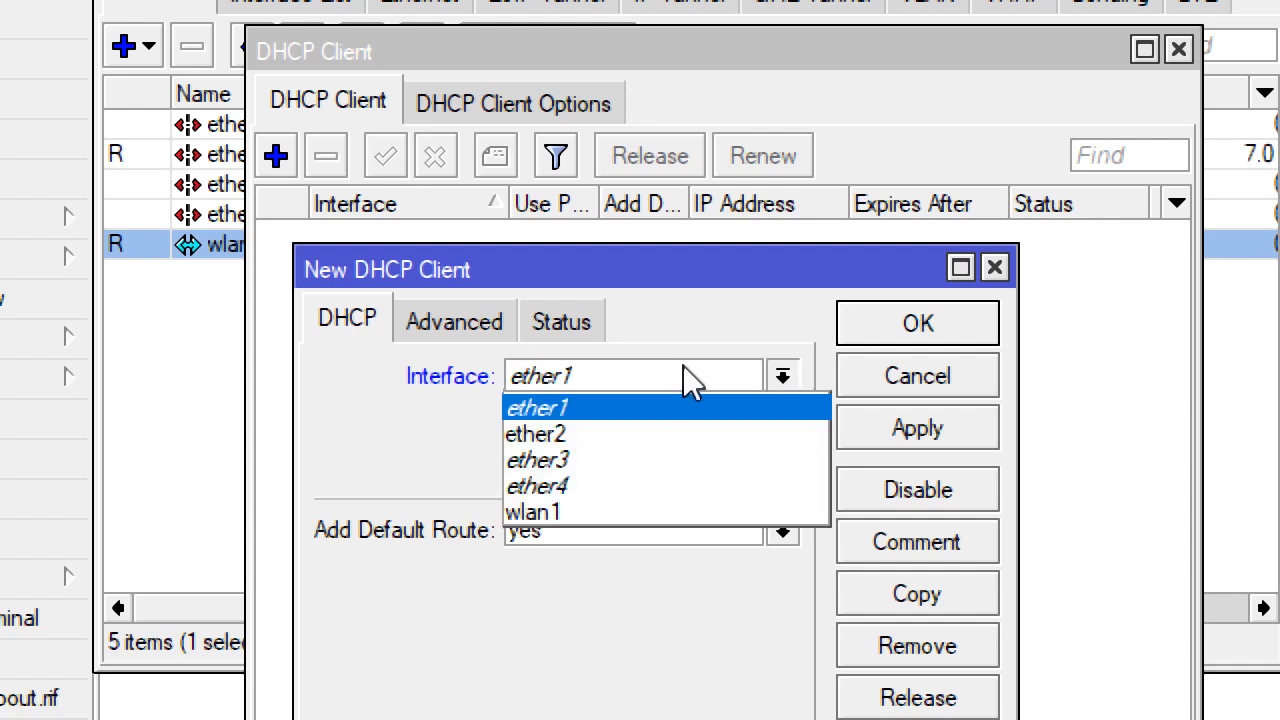
click(650, 512)
click(929, 432)
click(917, 322)
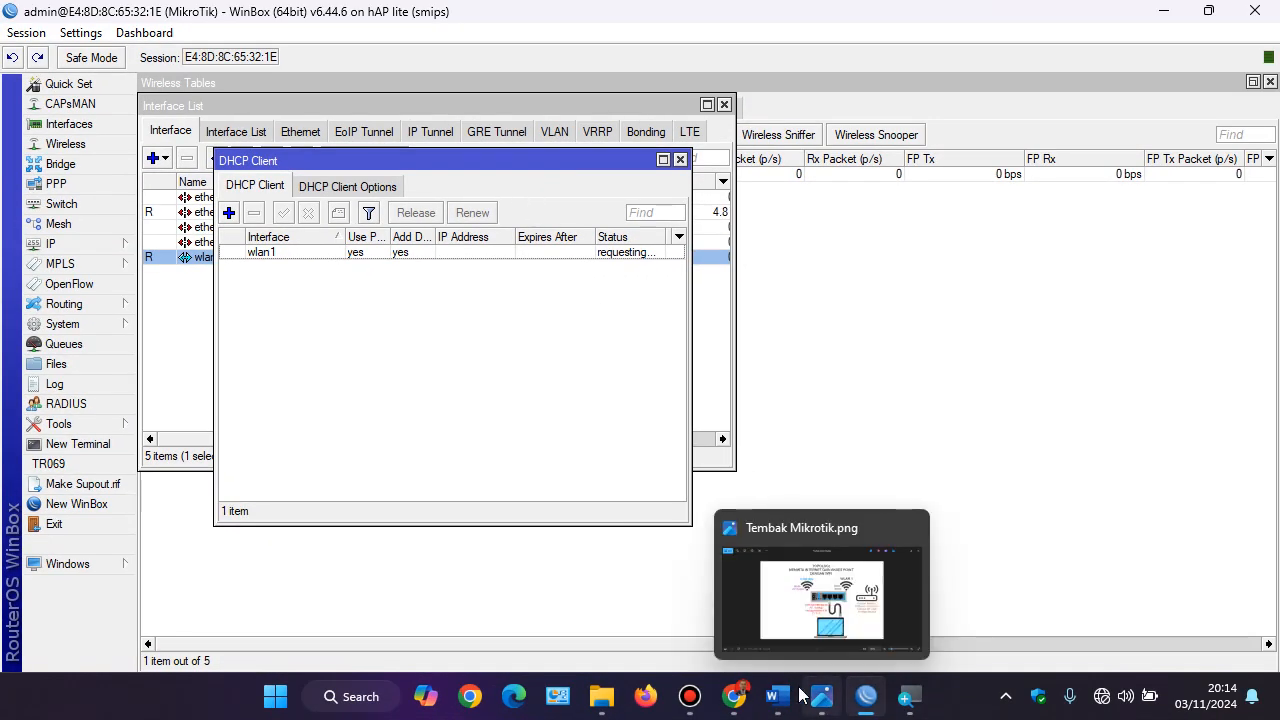
Pause the screen recording and hide the recorder window
click(688, 697)
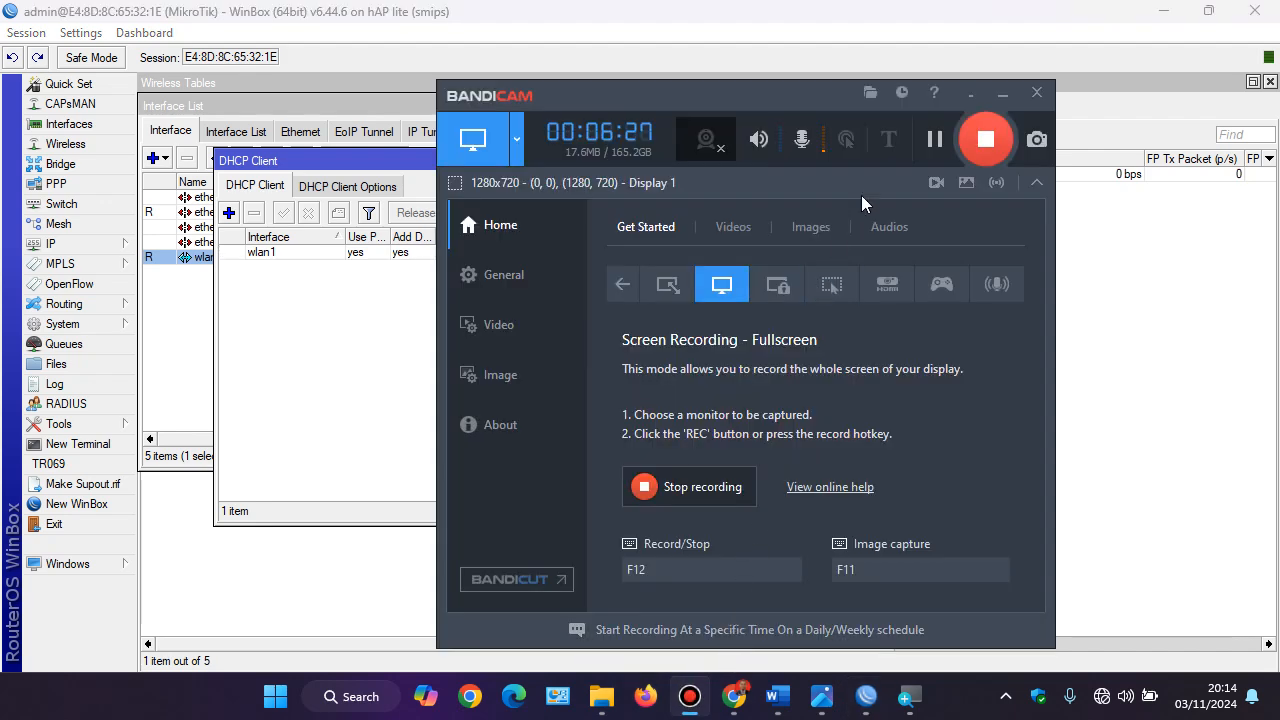
click(937, 139)
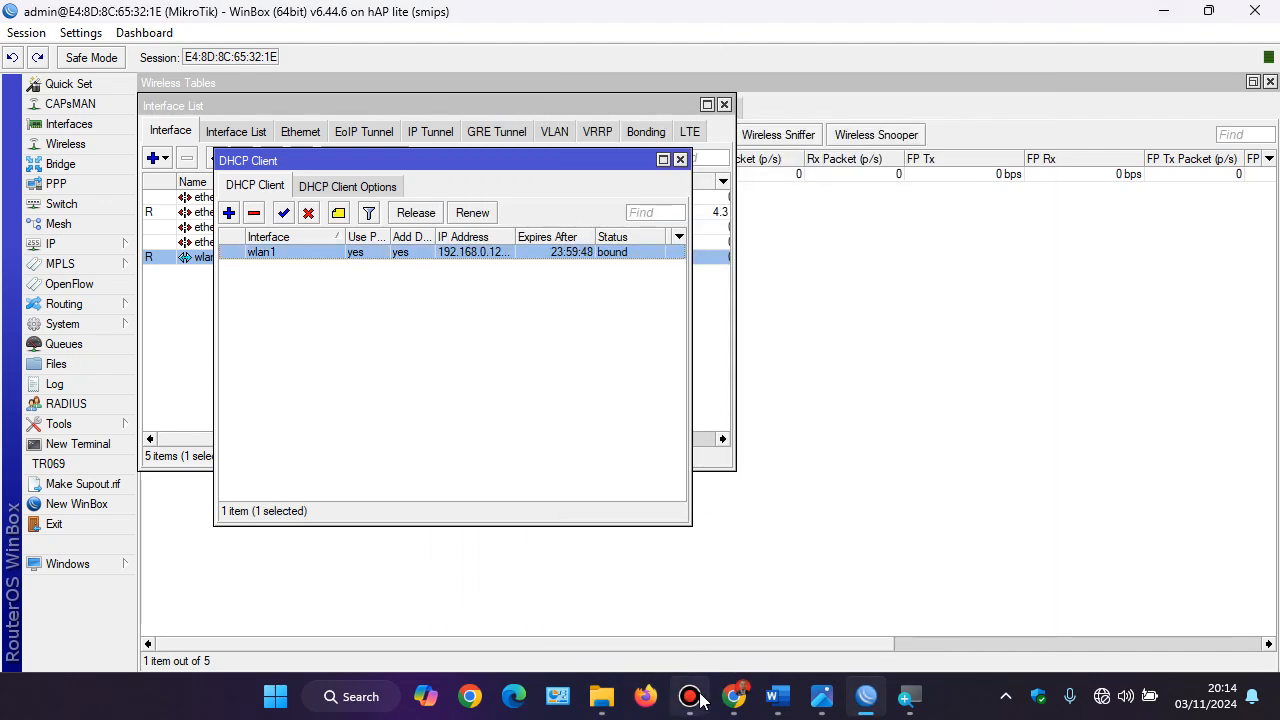
click(700, 697)
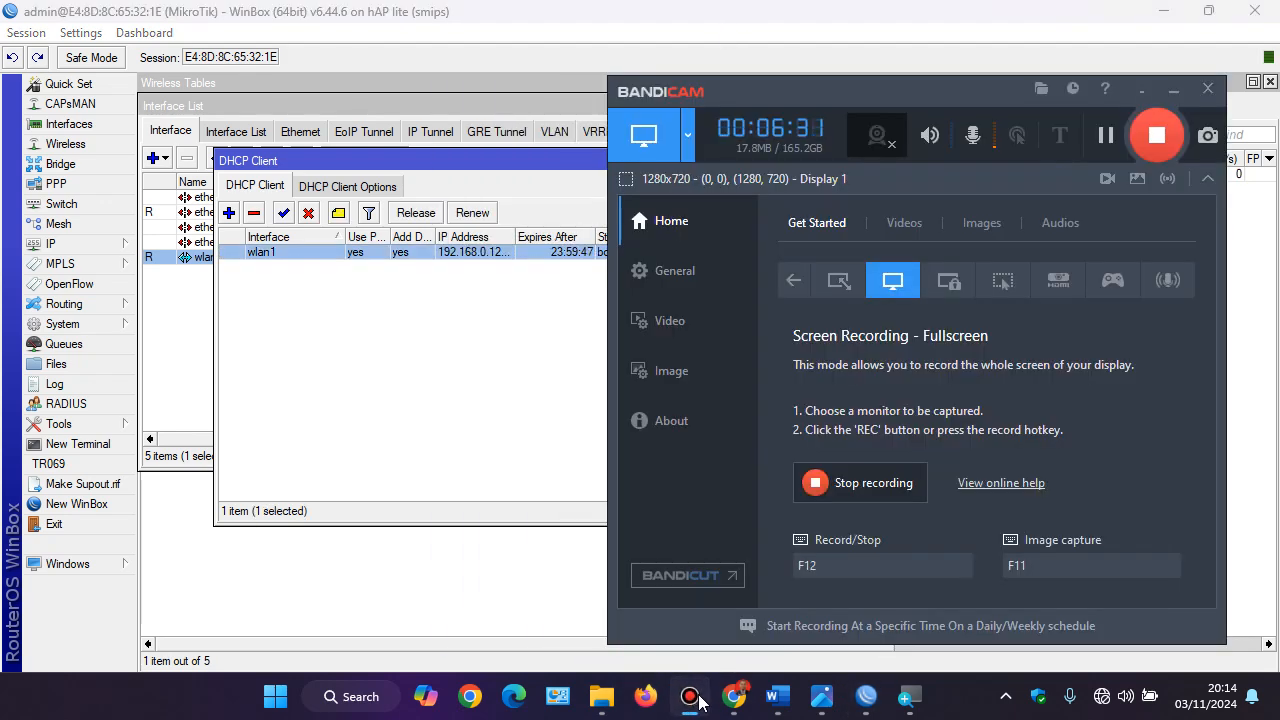
click(690, 697)
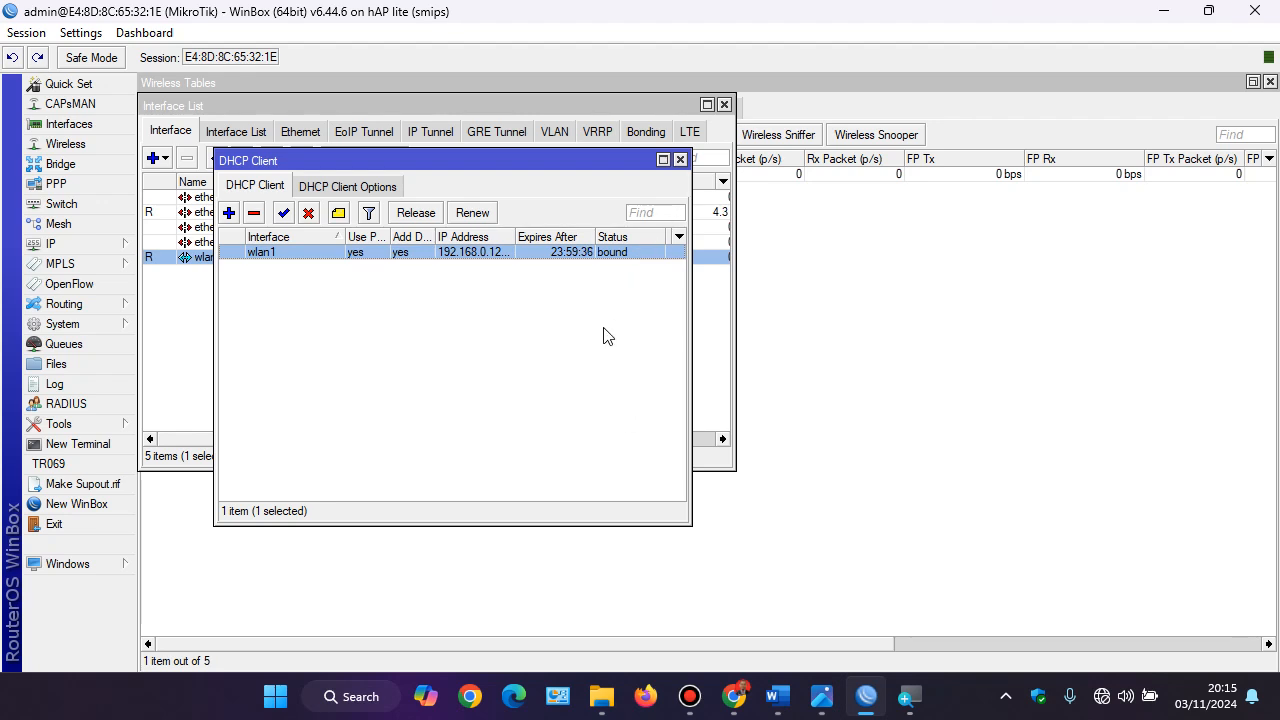
Set the DNS server to 8.8.8.8 with Allow Remote Requests ticked, then apply and close
click(680, 160)
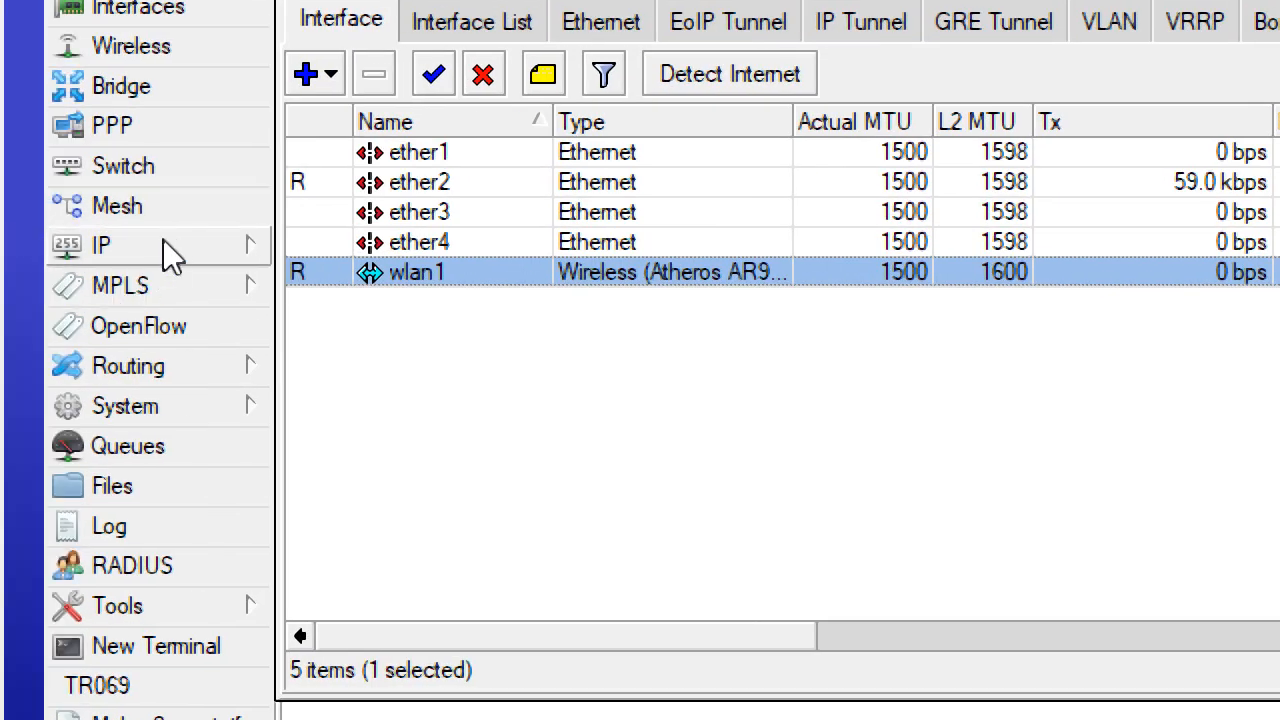
click(88, 239)
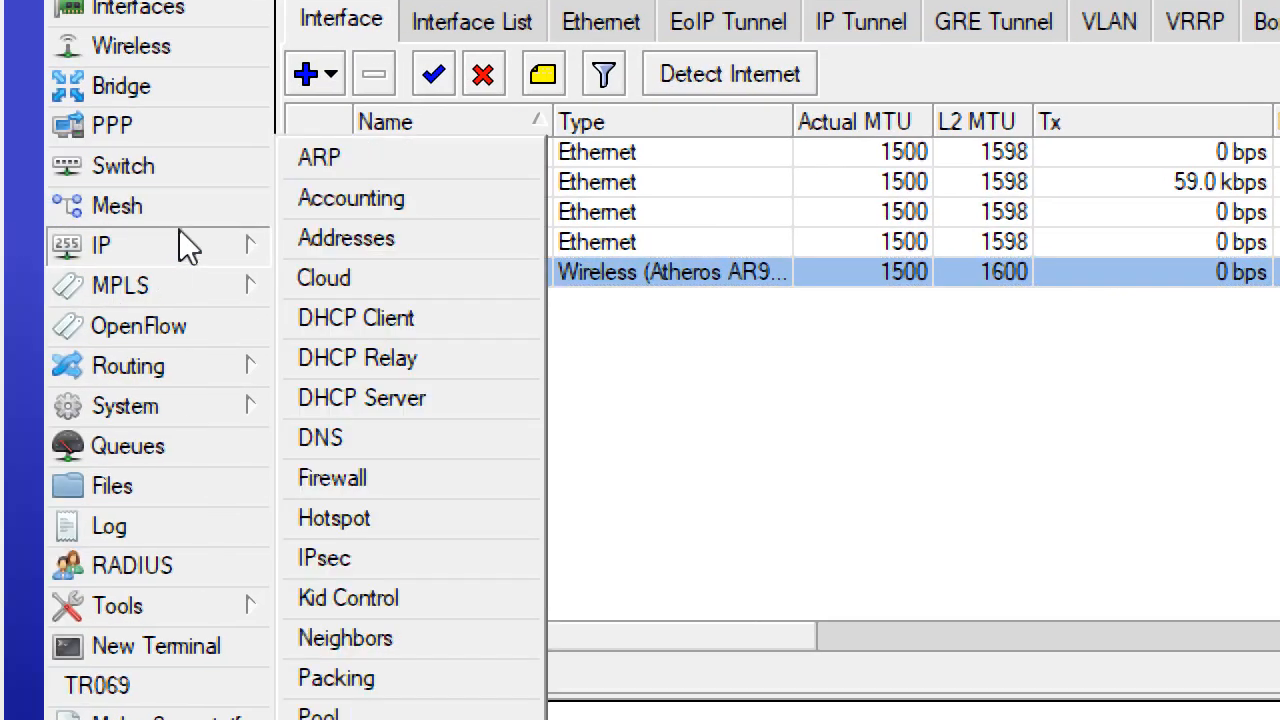
click(370, 438)
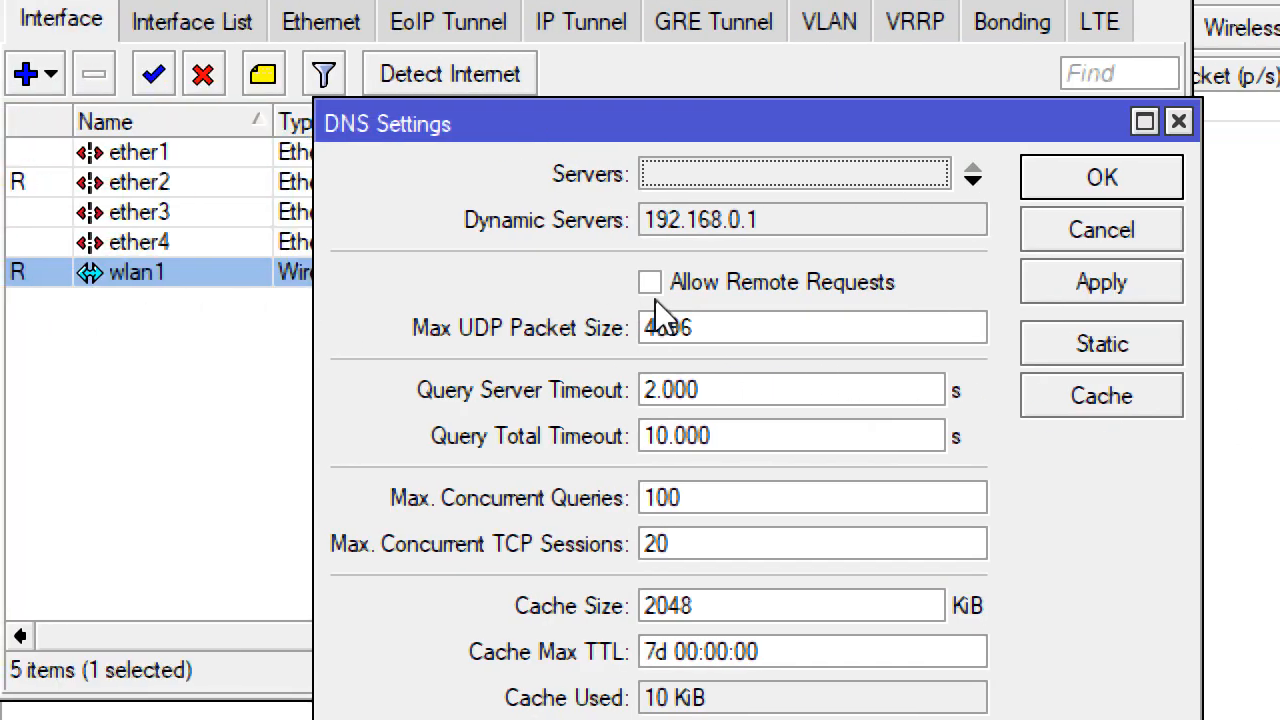
click(651, 284)
click(767, 172)
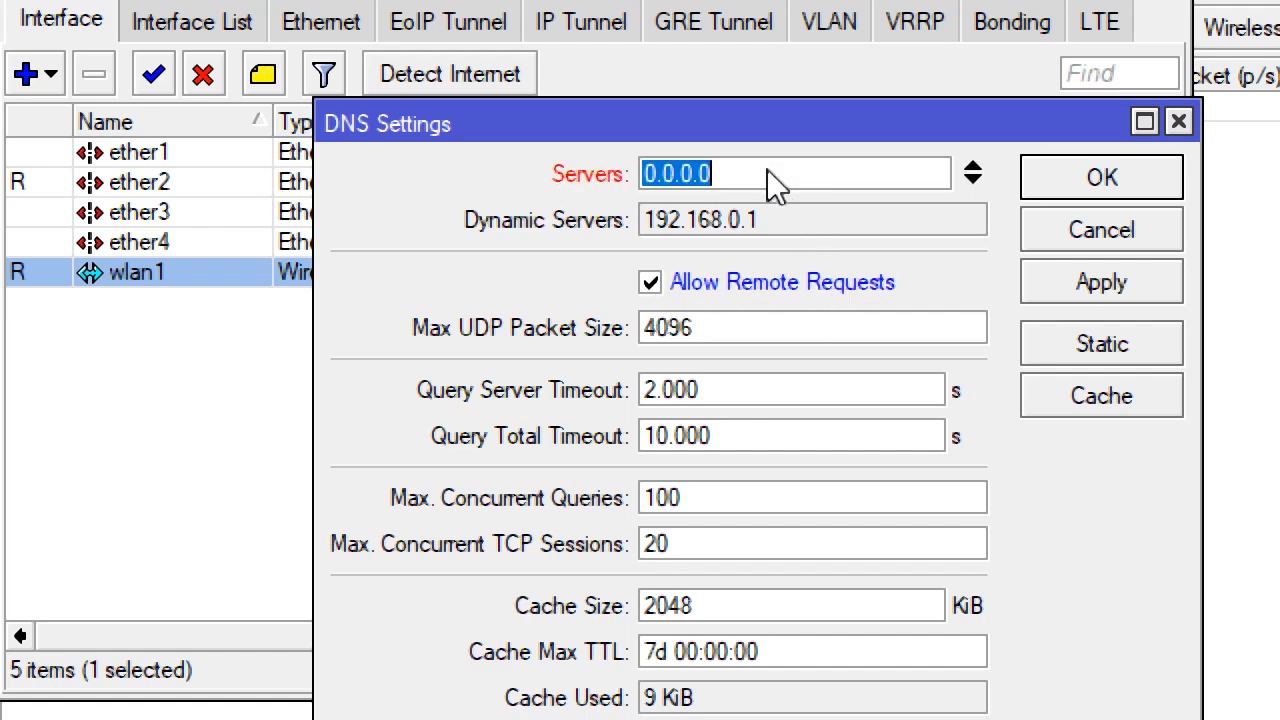
text(8.8.8.8)
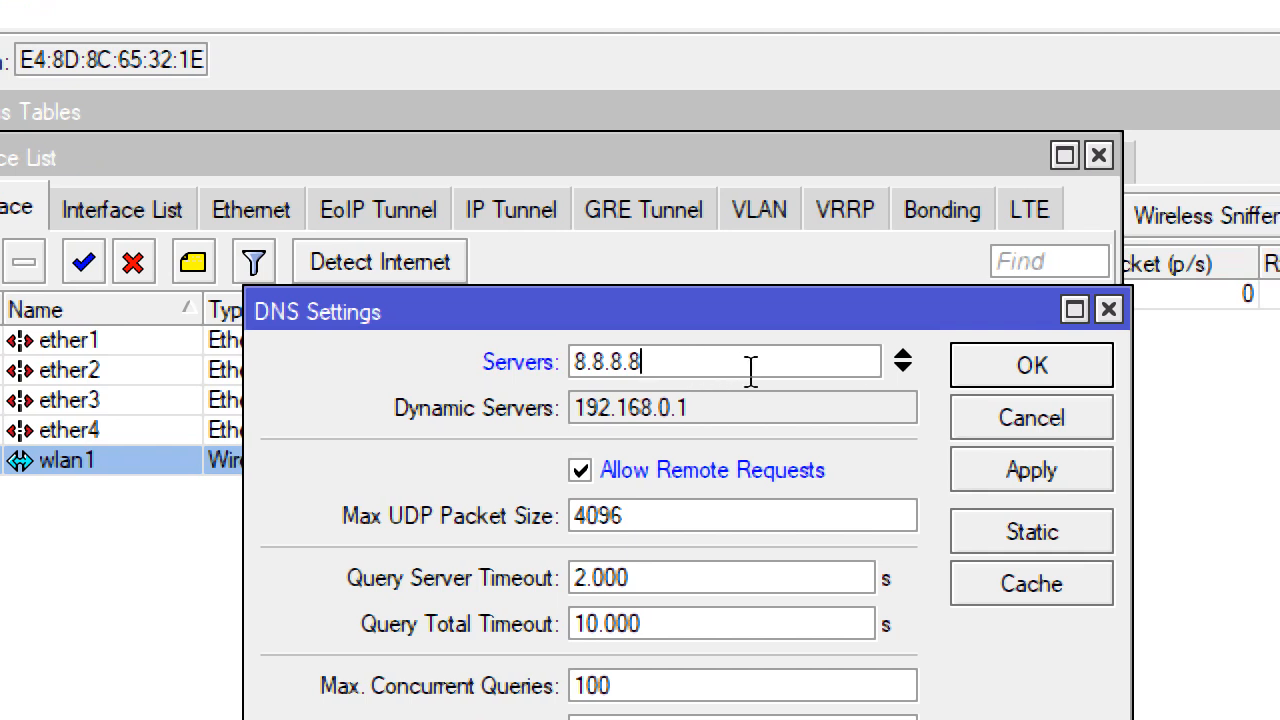
click(1048, 478)
click(1038, 372)
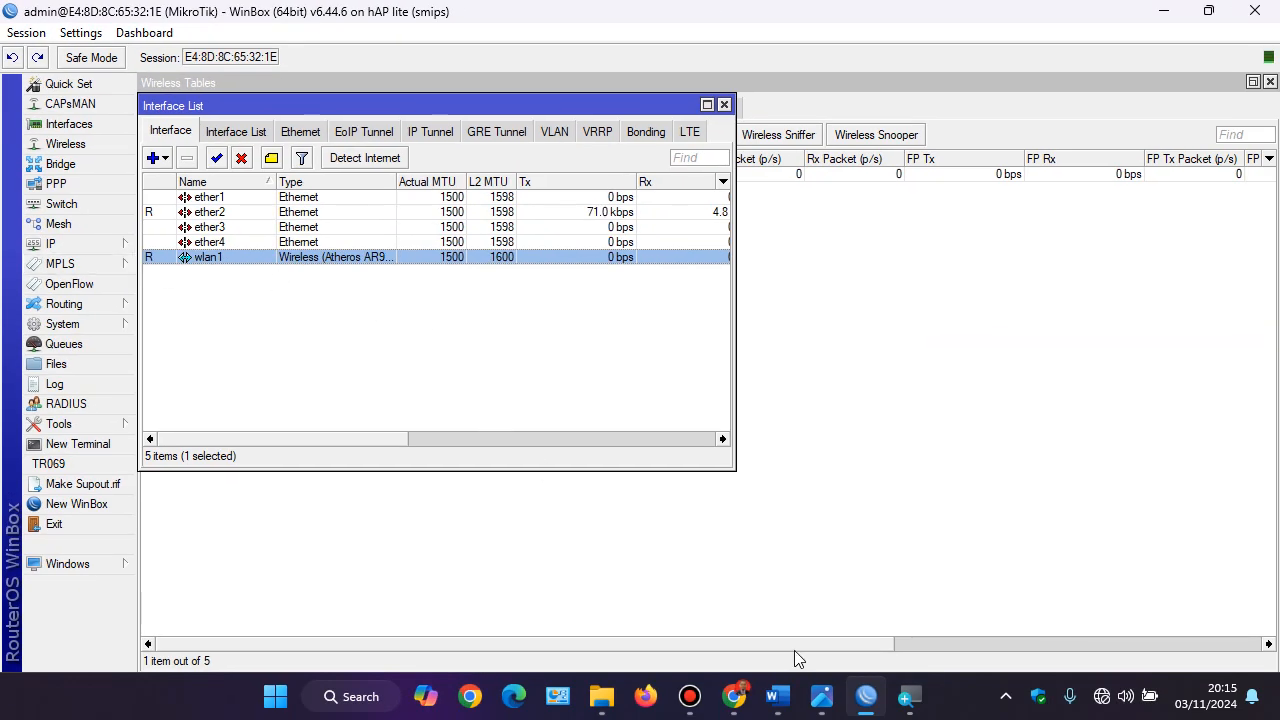
click(821, 696)
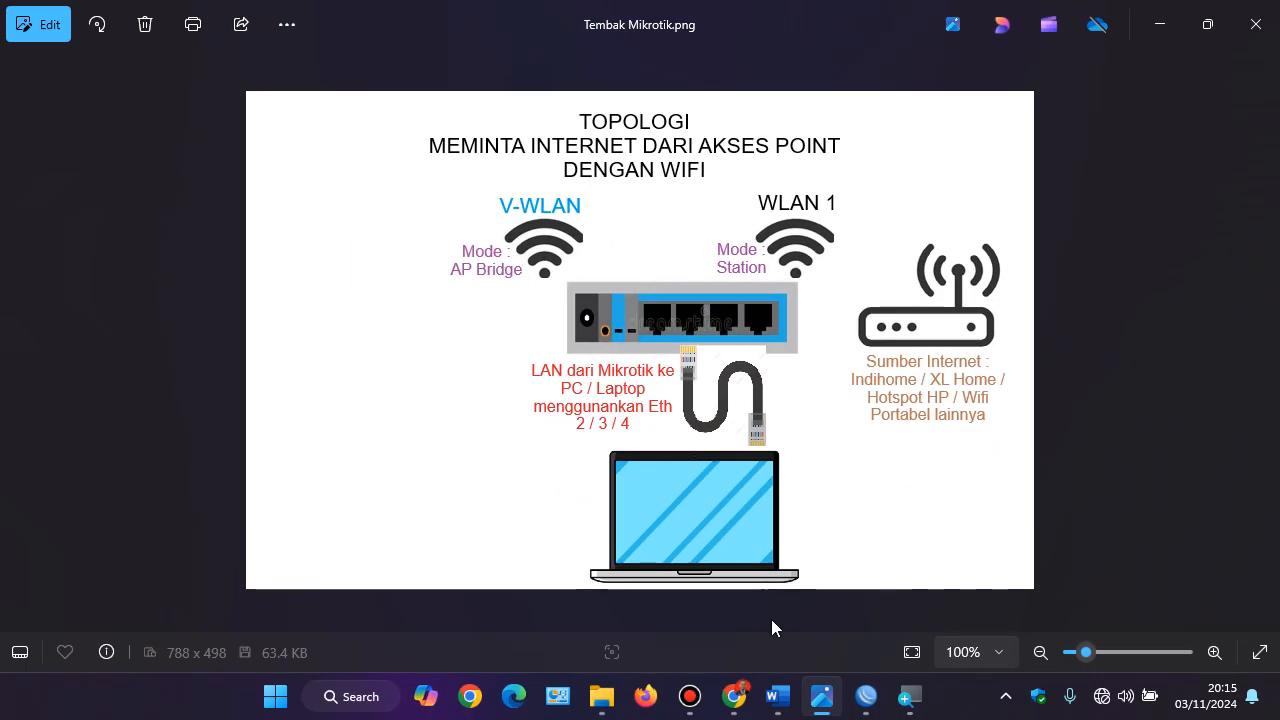
Switch back to WinBox after viewing the Tembak Mikrotik.png topology diagram
click(866, 696)
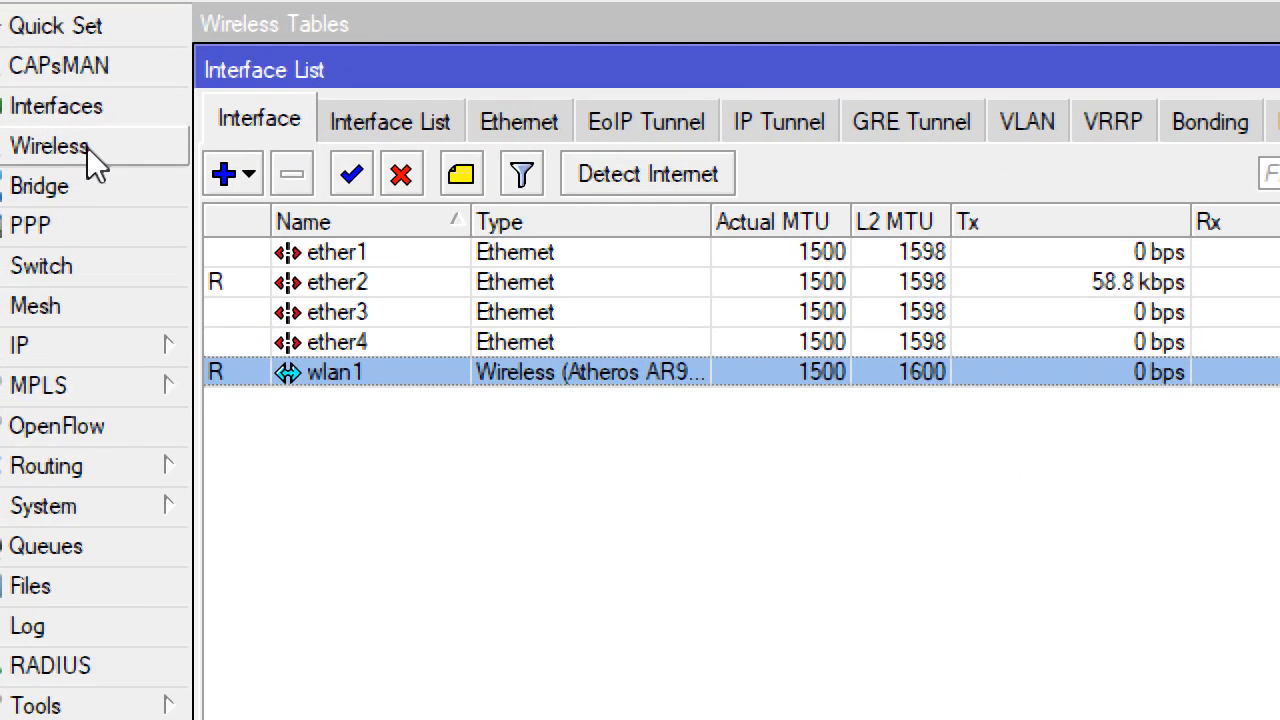
Add a new Virtual wireless interface from the WiFi Interfaces list
click(141, 156)
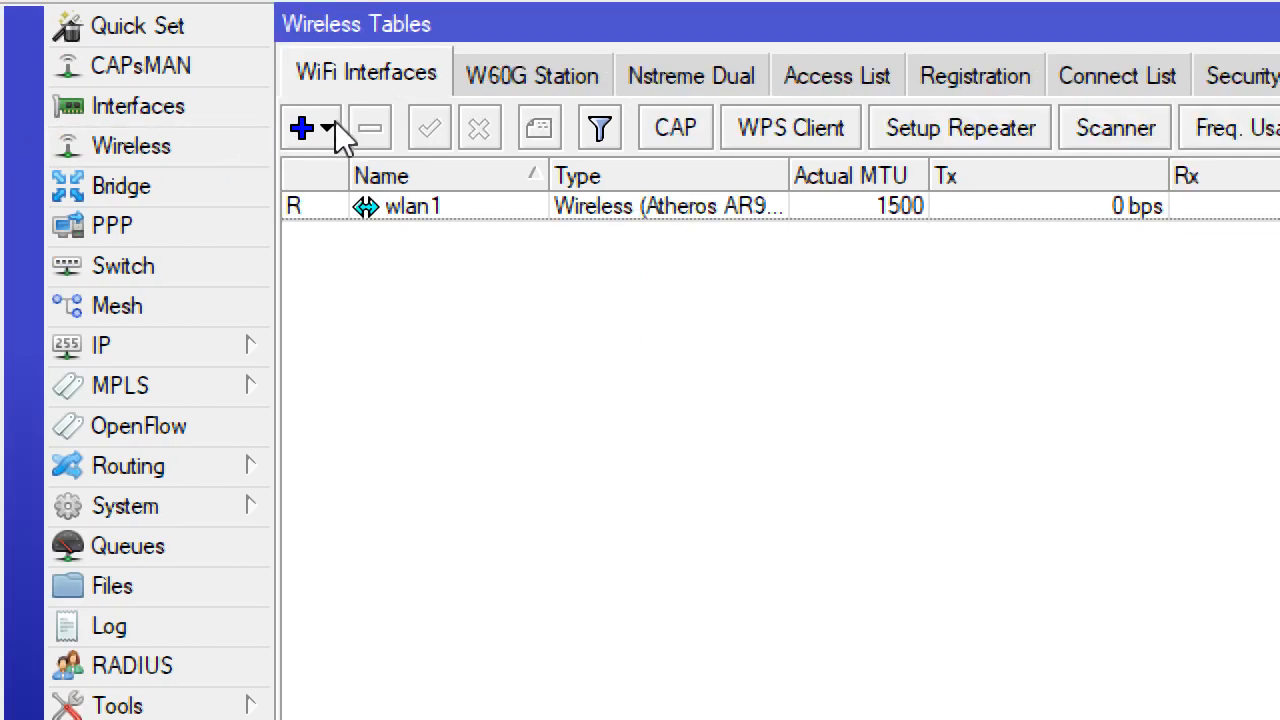
click(329, 126)
click(507, 77)
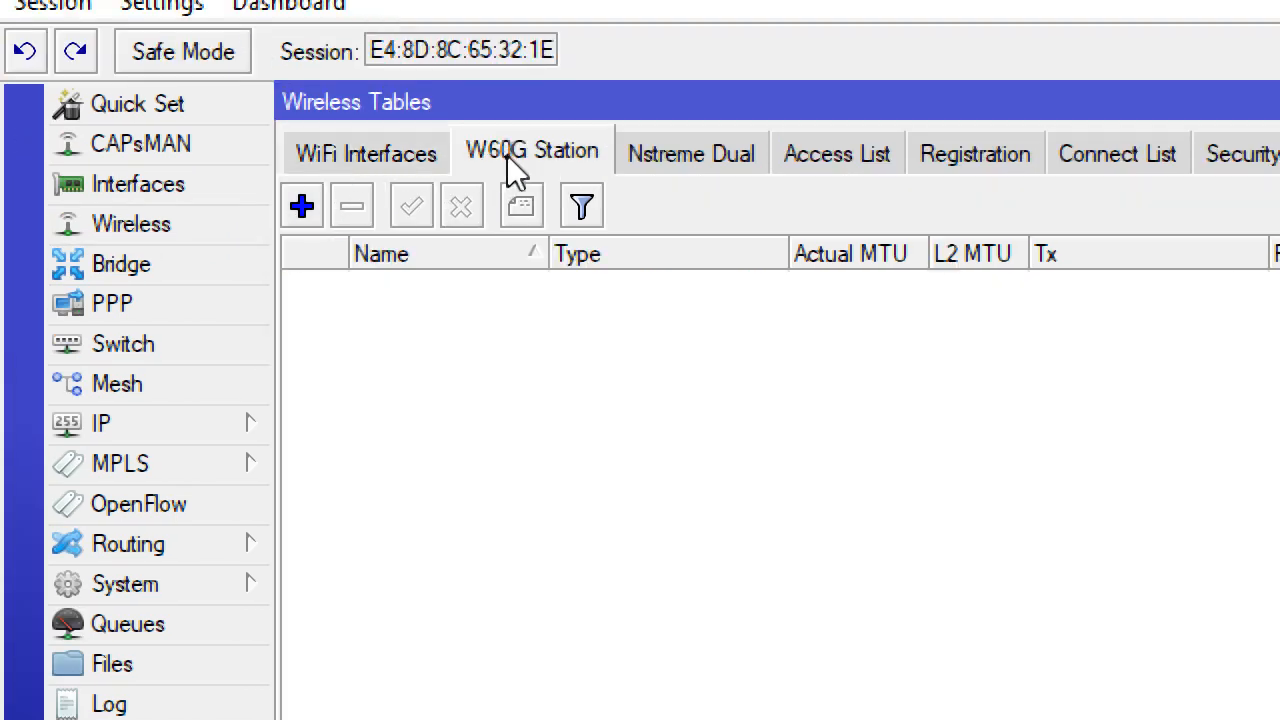
click(615, 158)
click(377, 159)
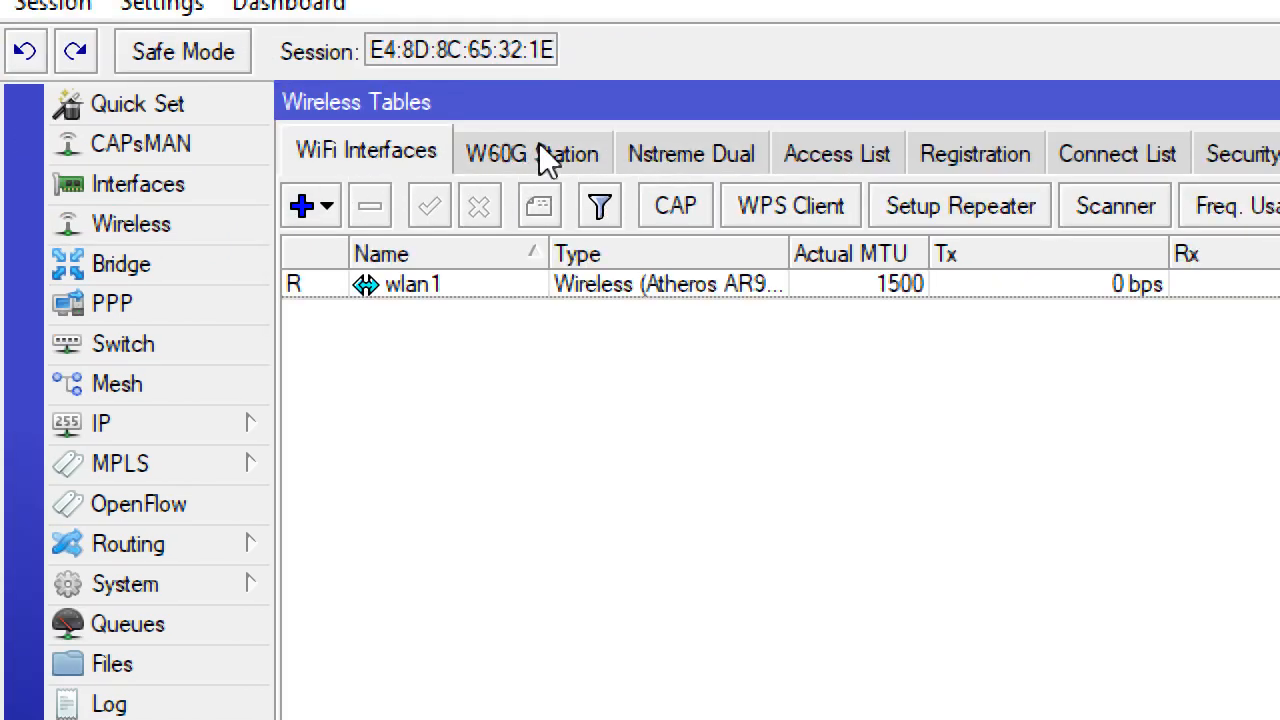
click(545, 158)
click(410, 152)
click(333, 216)
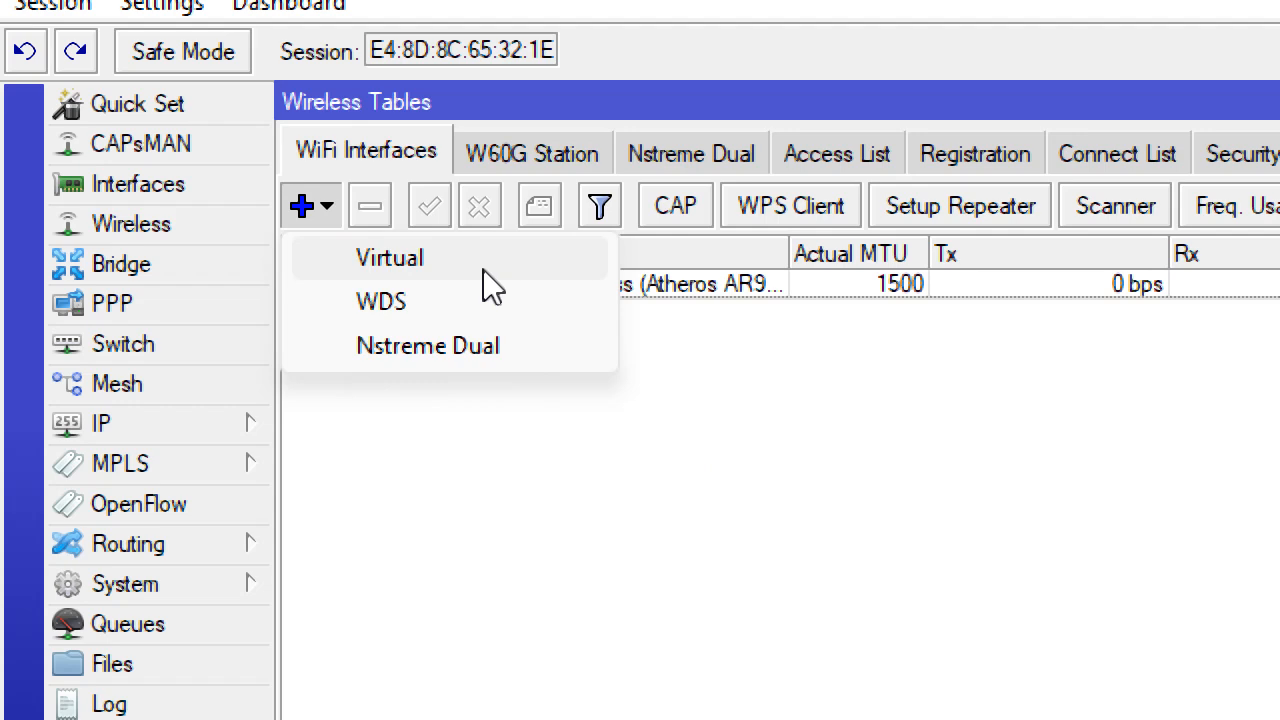
click(410, 263)
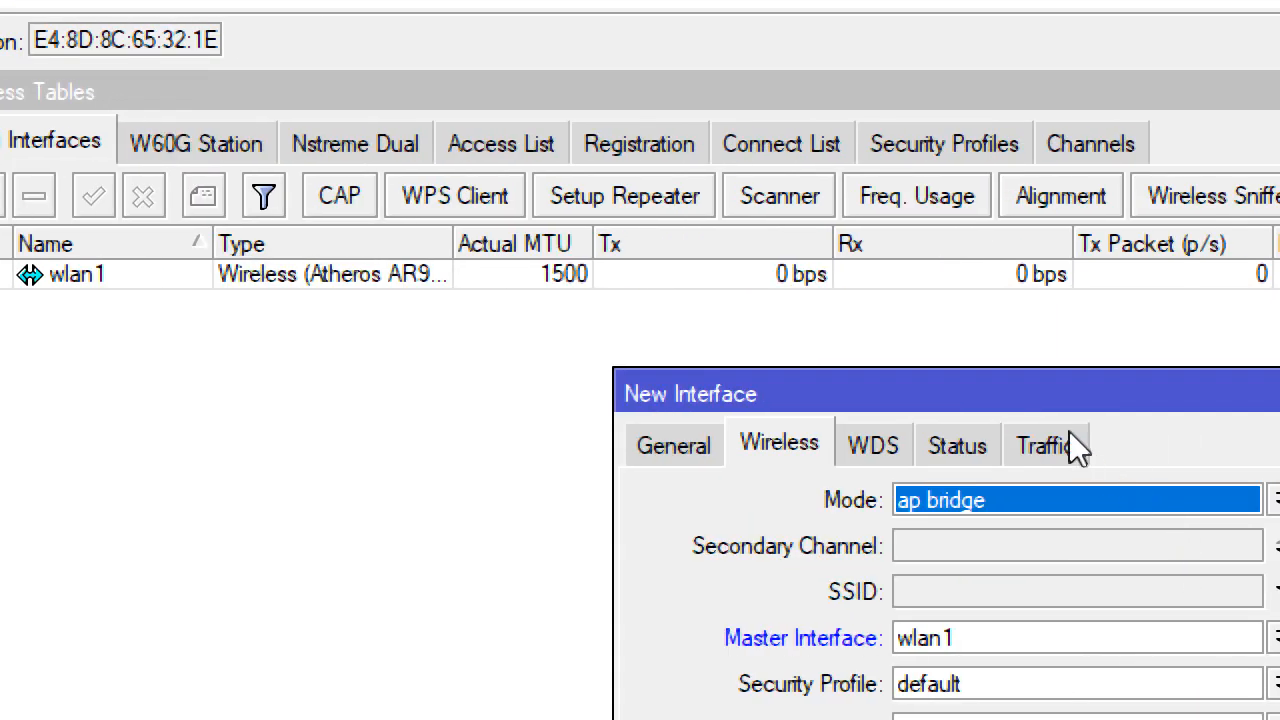
Name the new virtual interface V-wlan2
drag(1279, 399, 1279, 408)
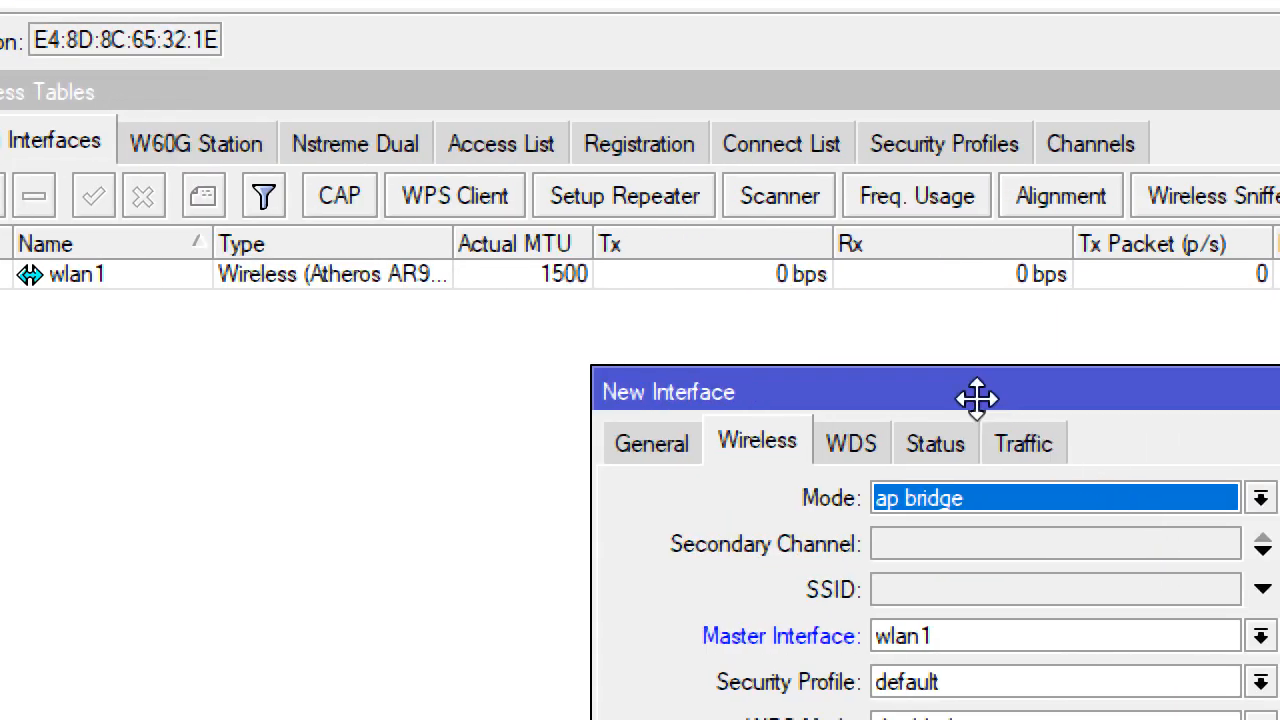
drag(977, 397, 600, 314)
click(252, 366)
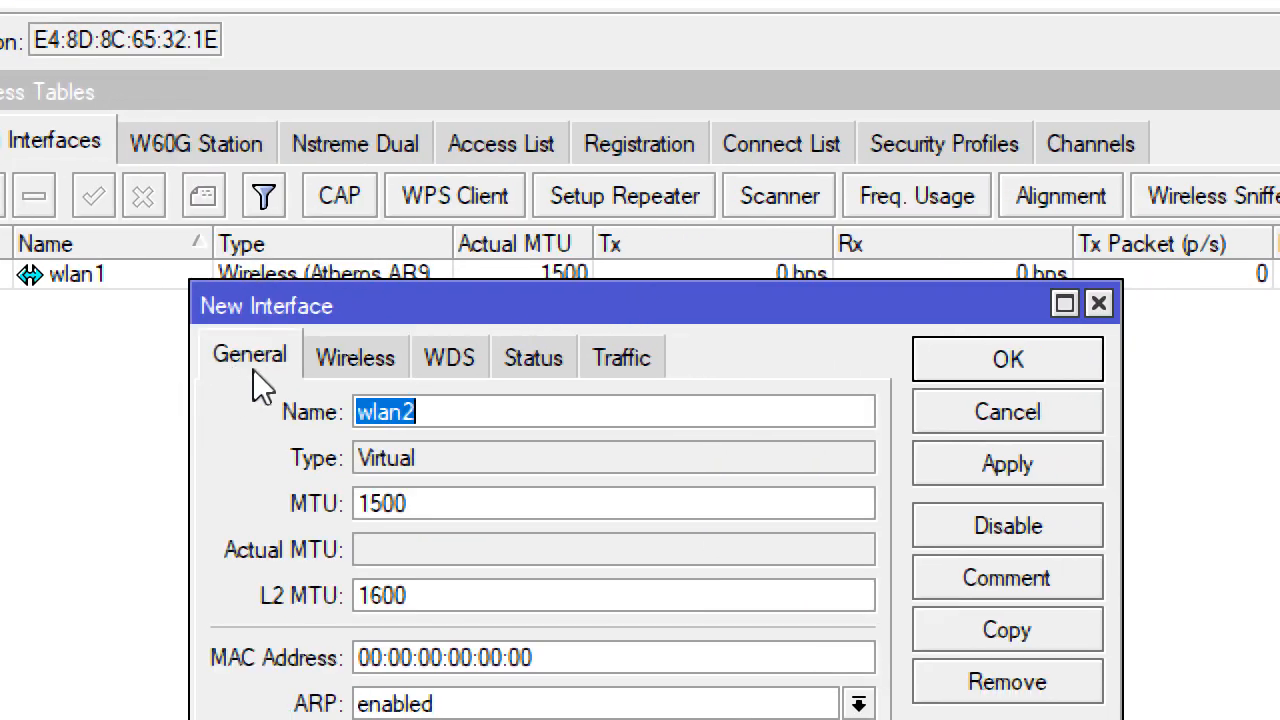
click(362, 418)
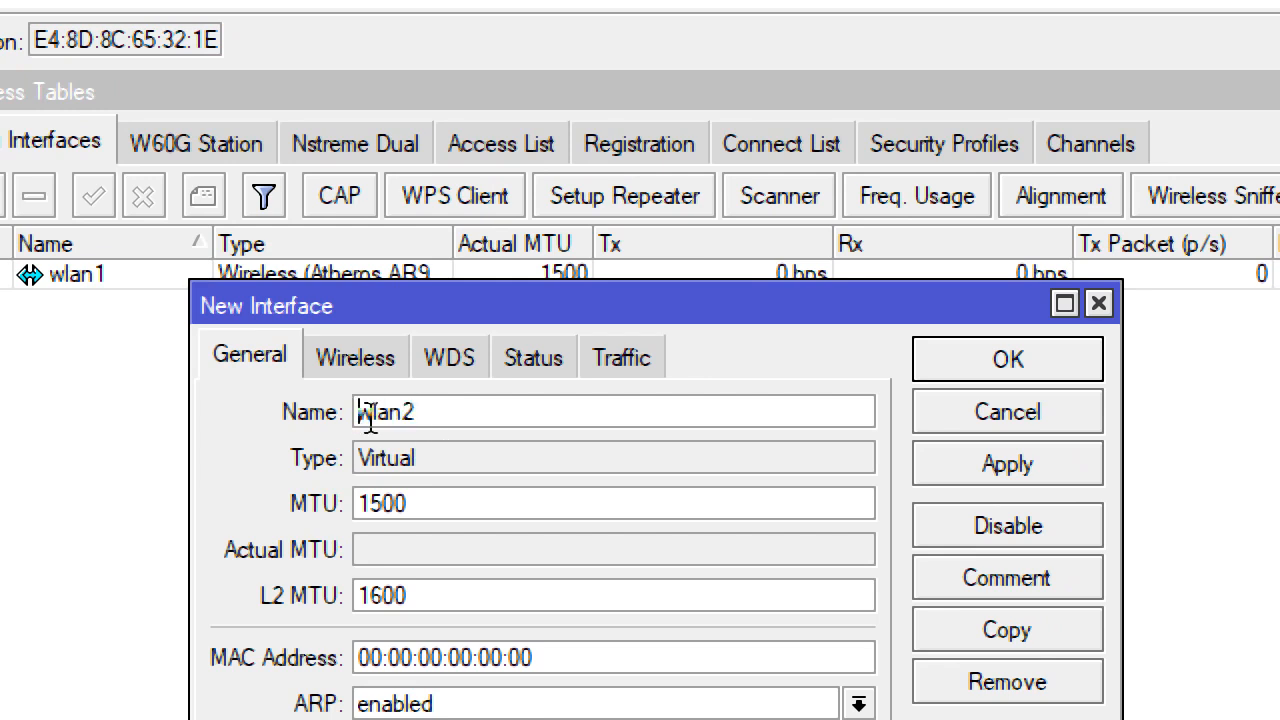
text(V-)
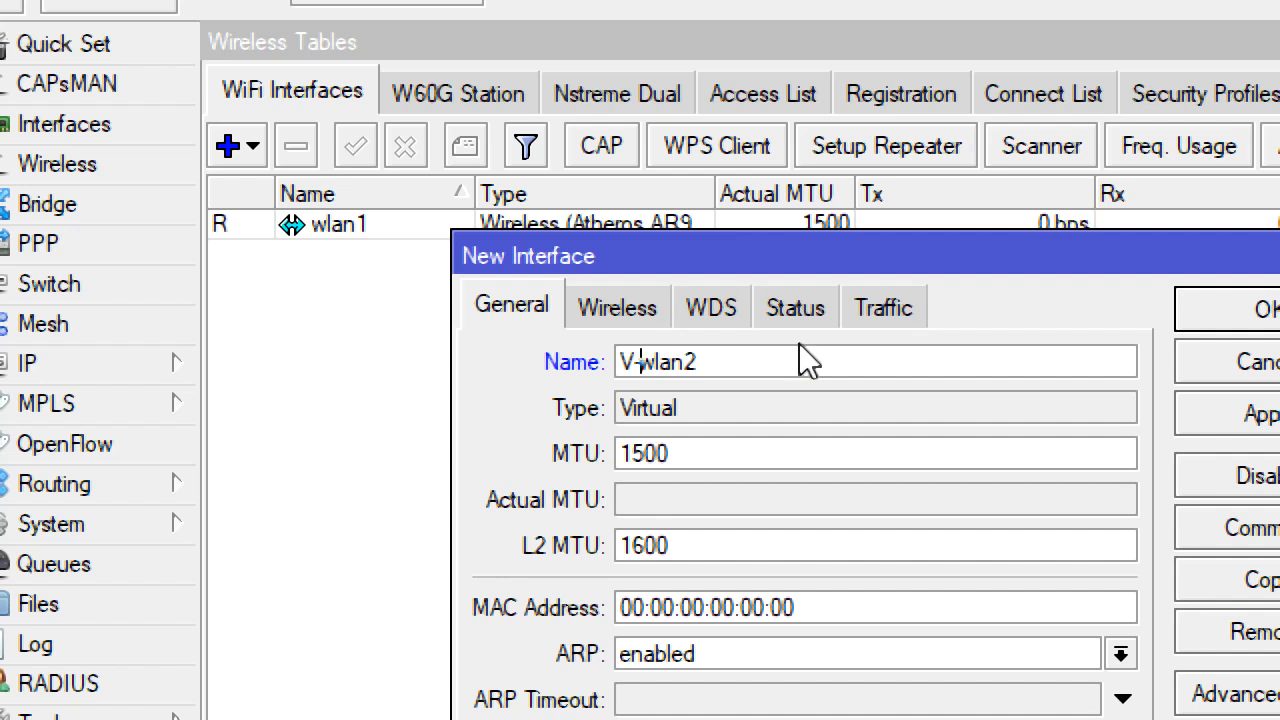
key(Right)
key(Right)
key(Right)
key(Right)
key(Right)
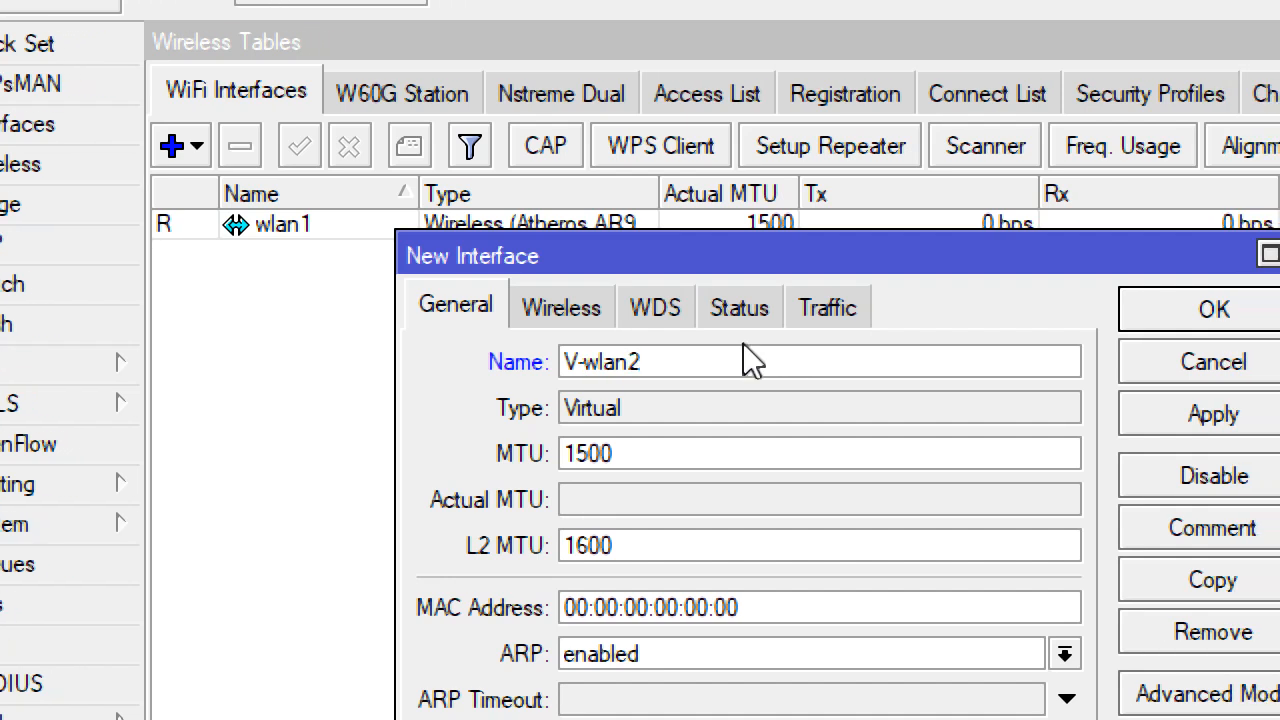
Set its mode to ap bridge and SSID to Aku pandai, then apply and save
click(562, 308)
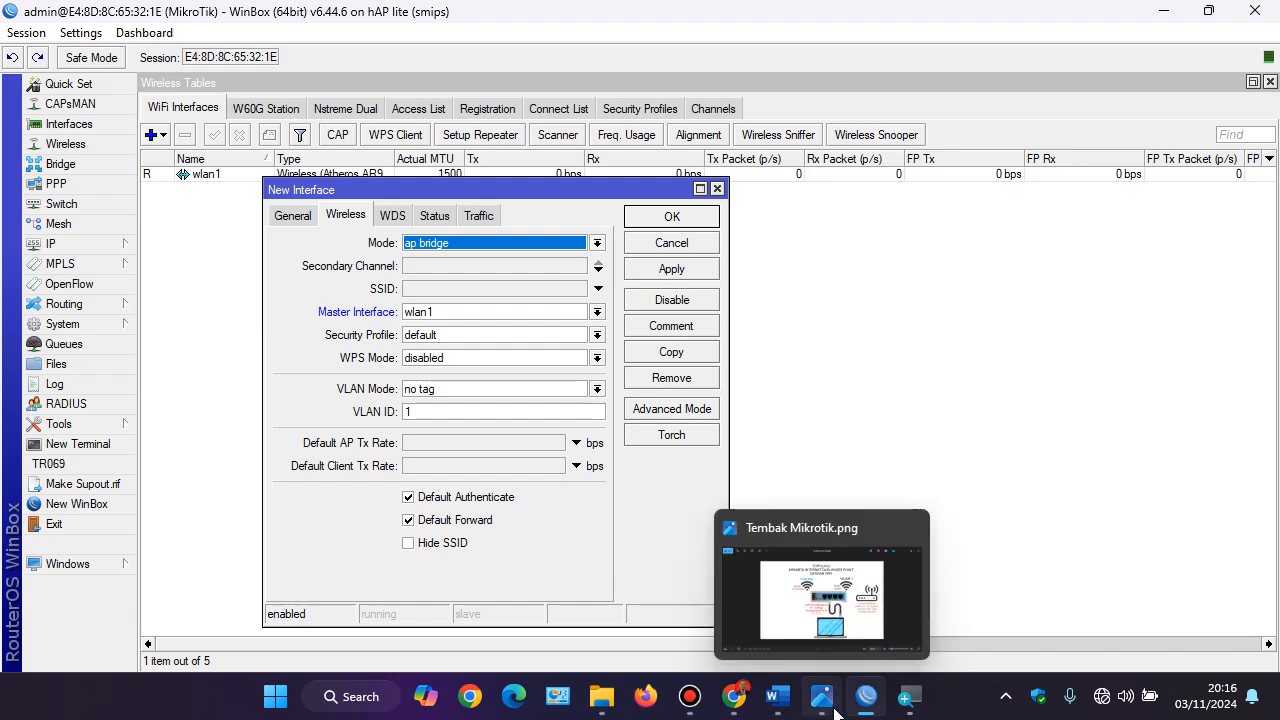
click(835, 712)
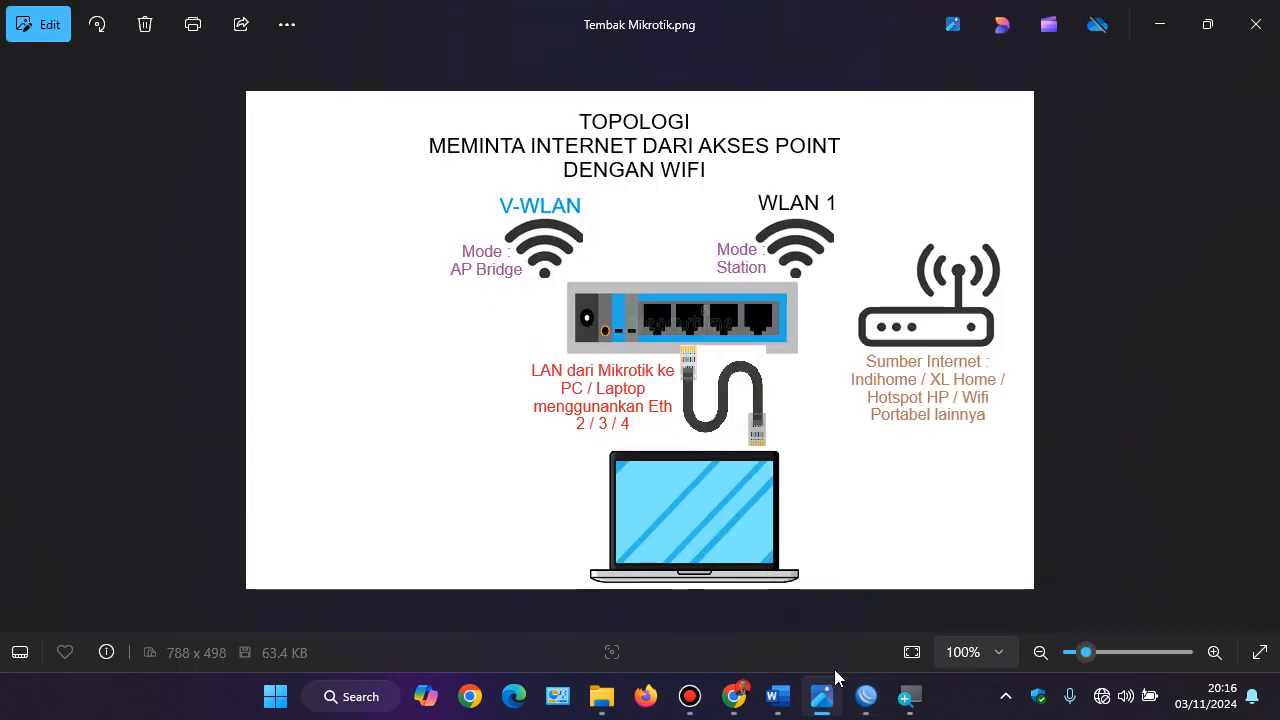
click(866, 696)
click(526, 241)
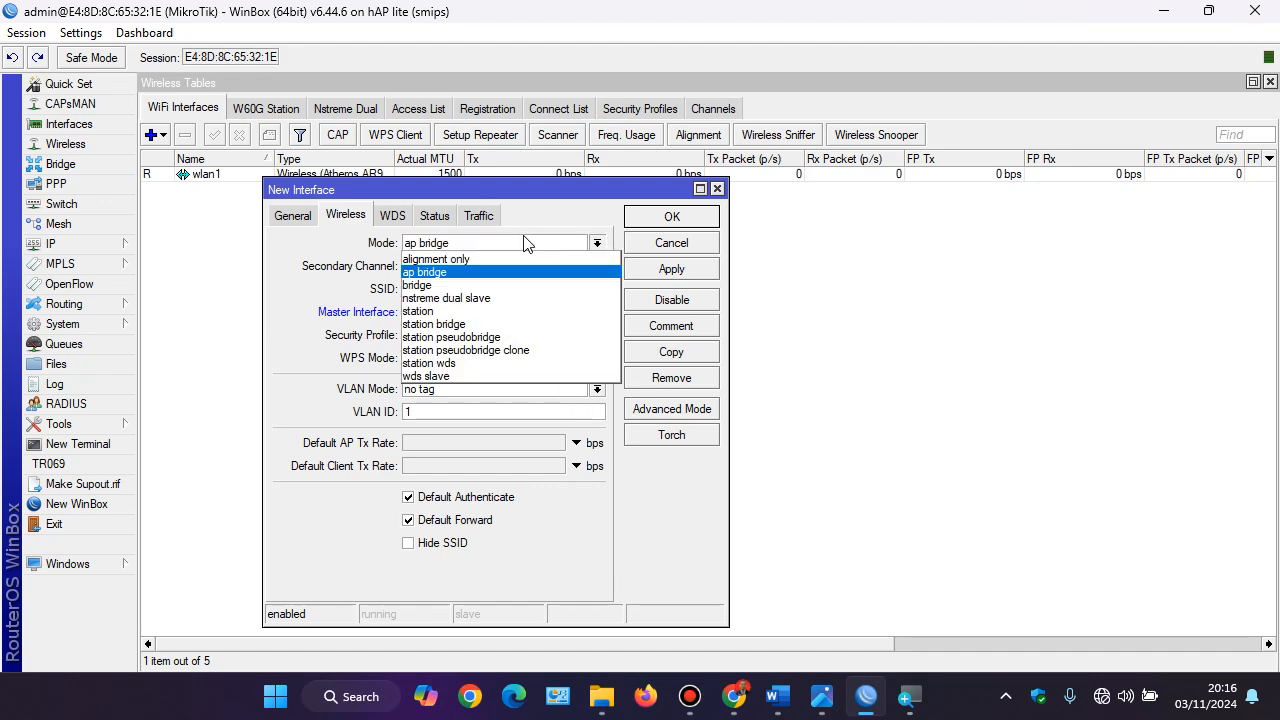
click(524, 240)
click(524, 240)
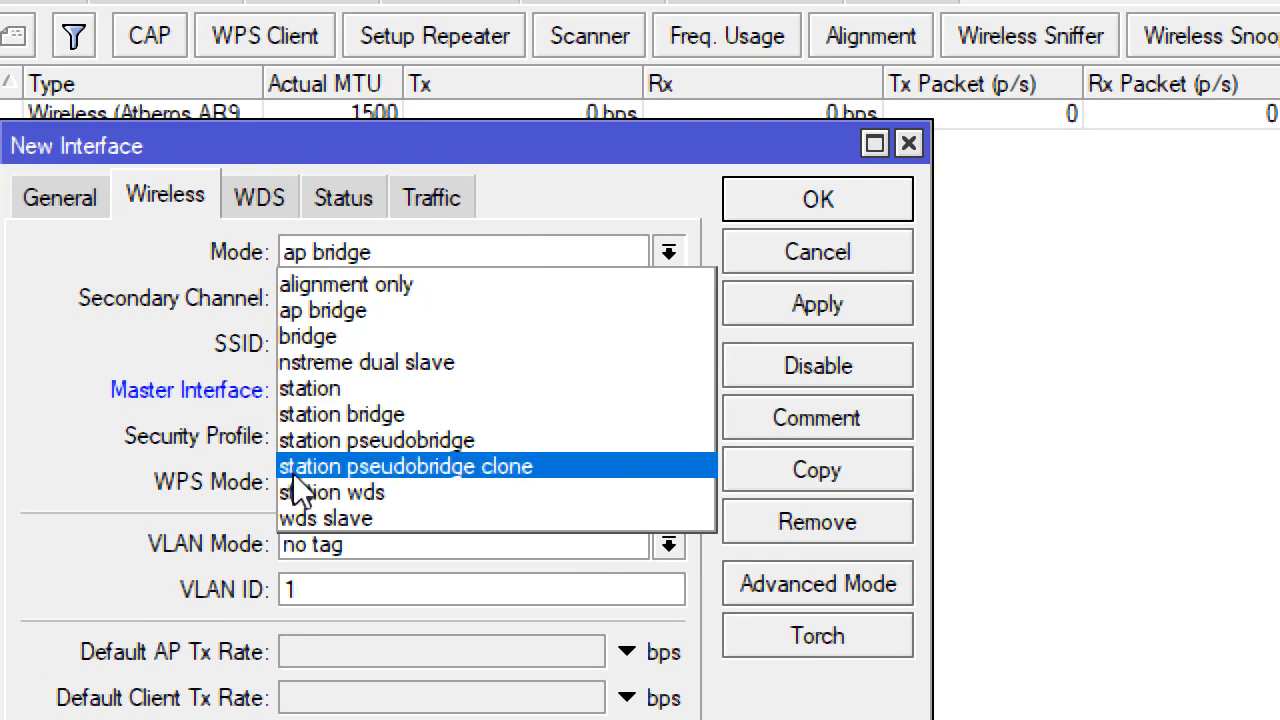
click(351, 318)
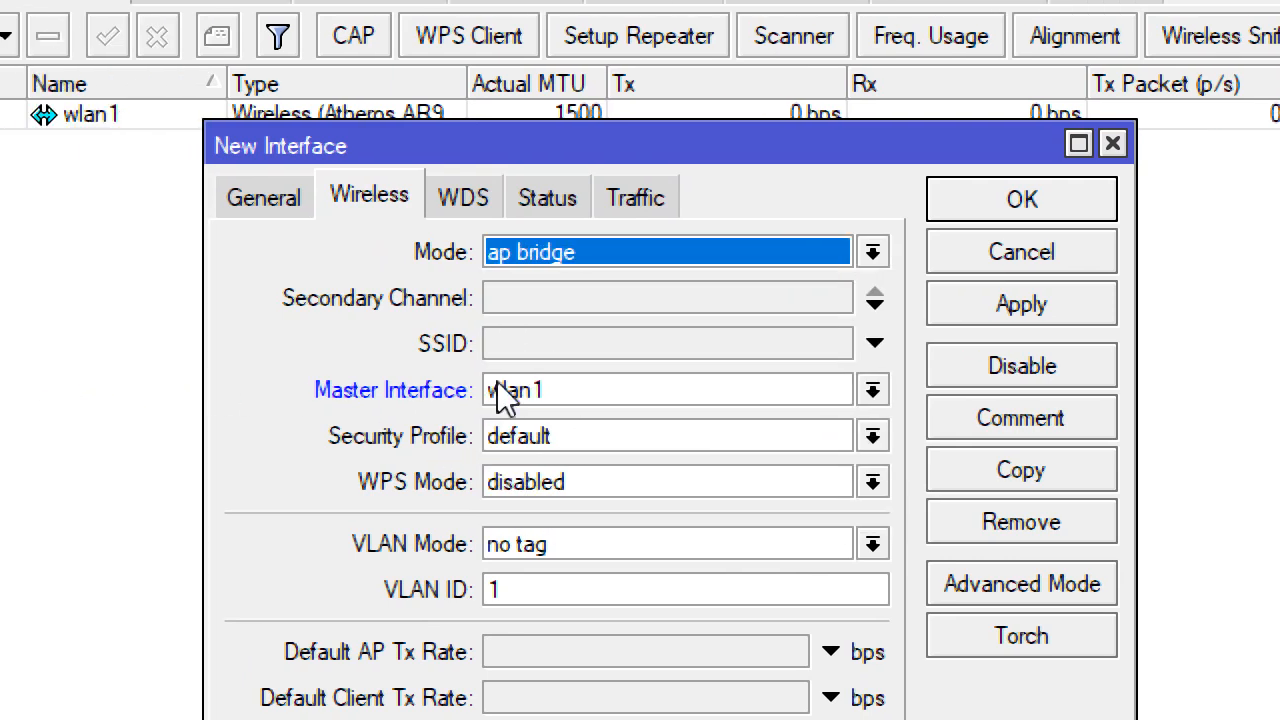
click(580, 348)
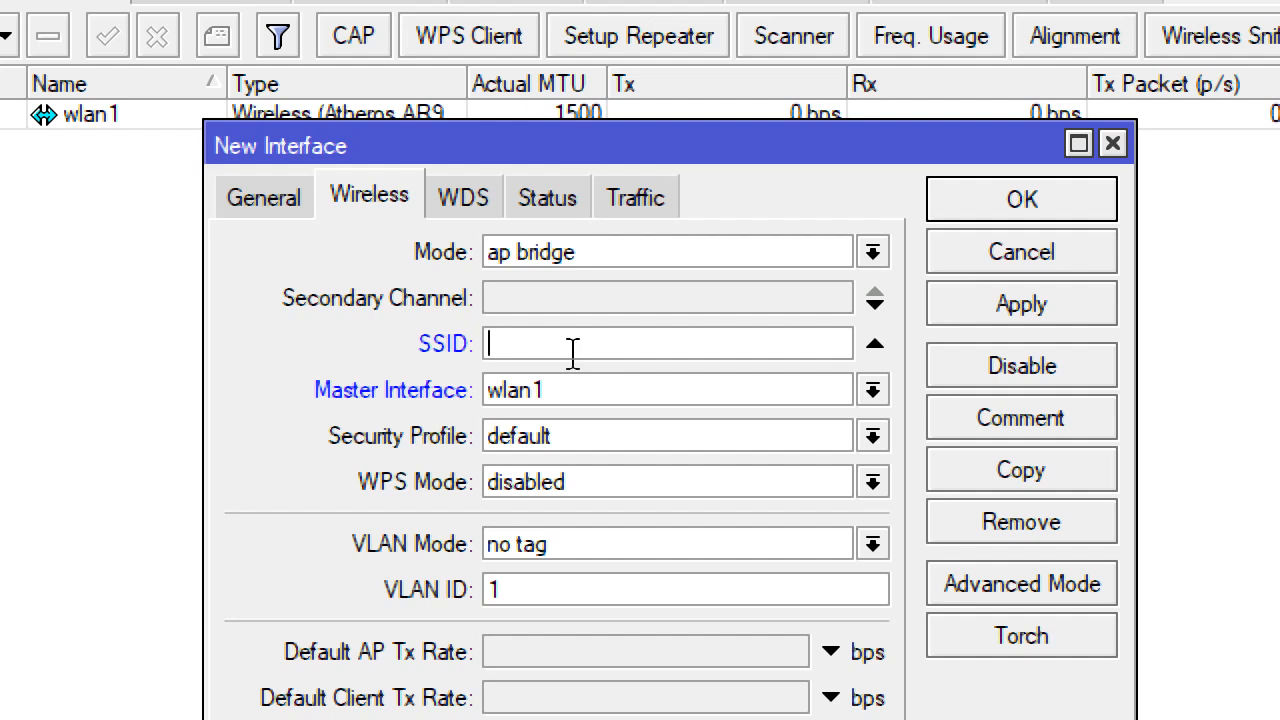
text(Aku pan)
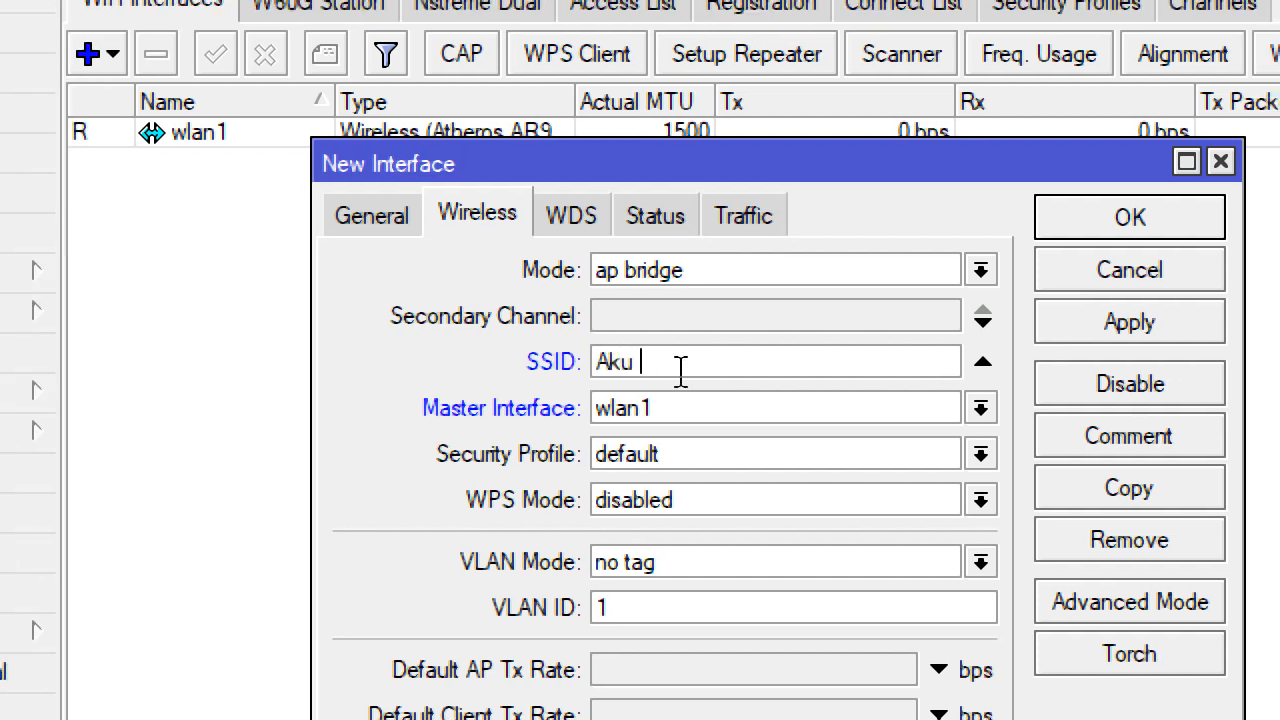
text(tai)
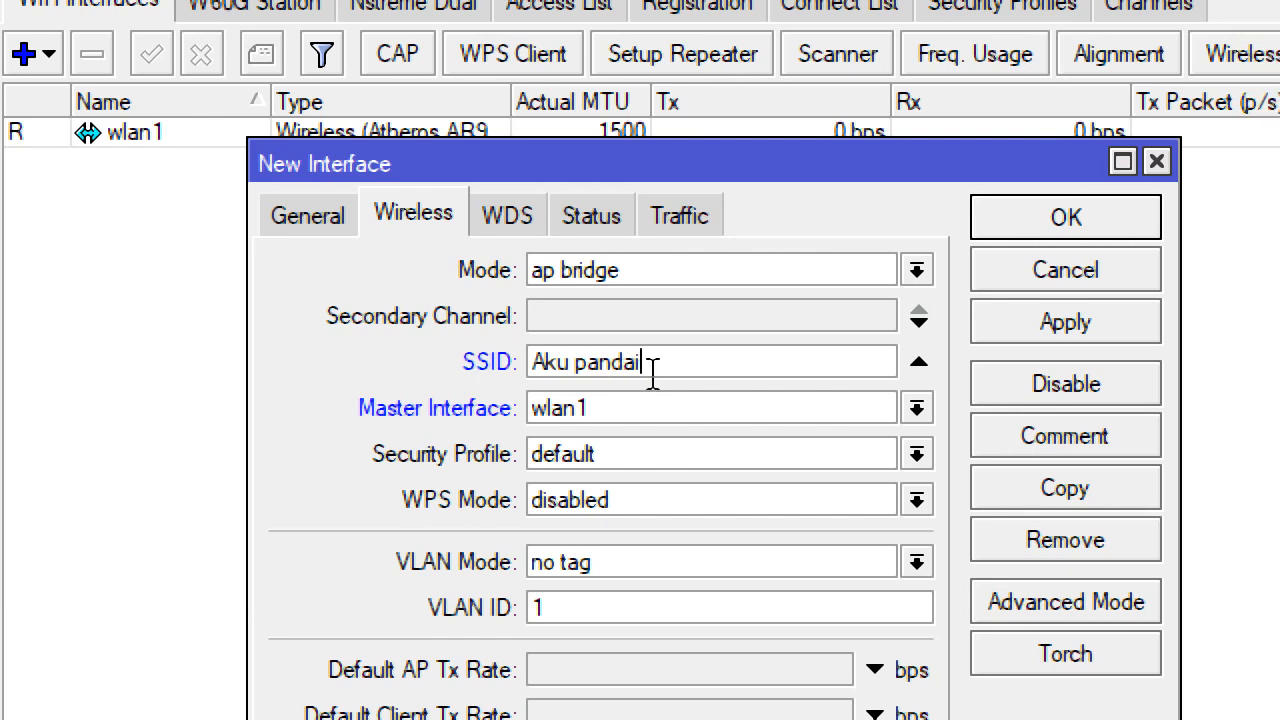
drag(670, 357, 532, 361)
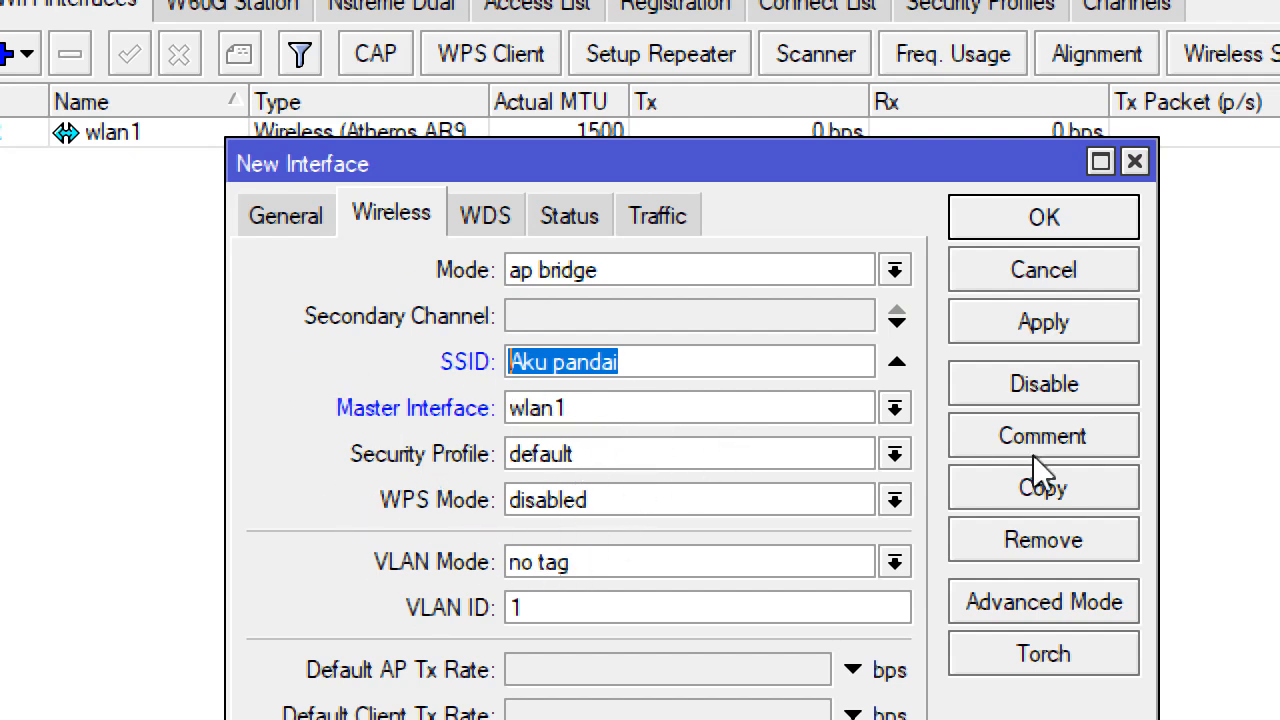
click(1085, 329)
click(1035, 230)
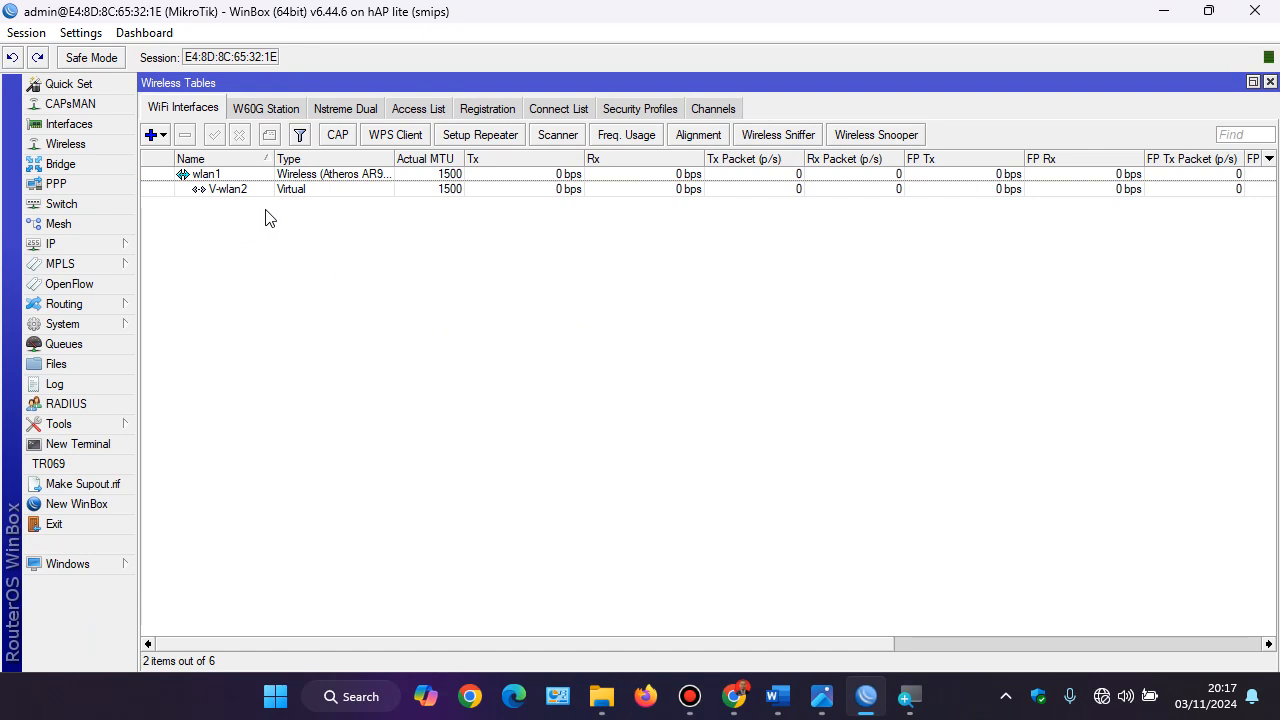
Check that Aku pandai appears among nearby Wi-Fi networks, then switch the laptop's Wi-Fi off
click(1102, 697)
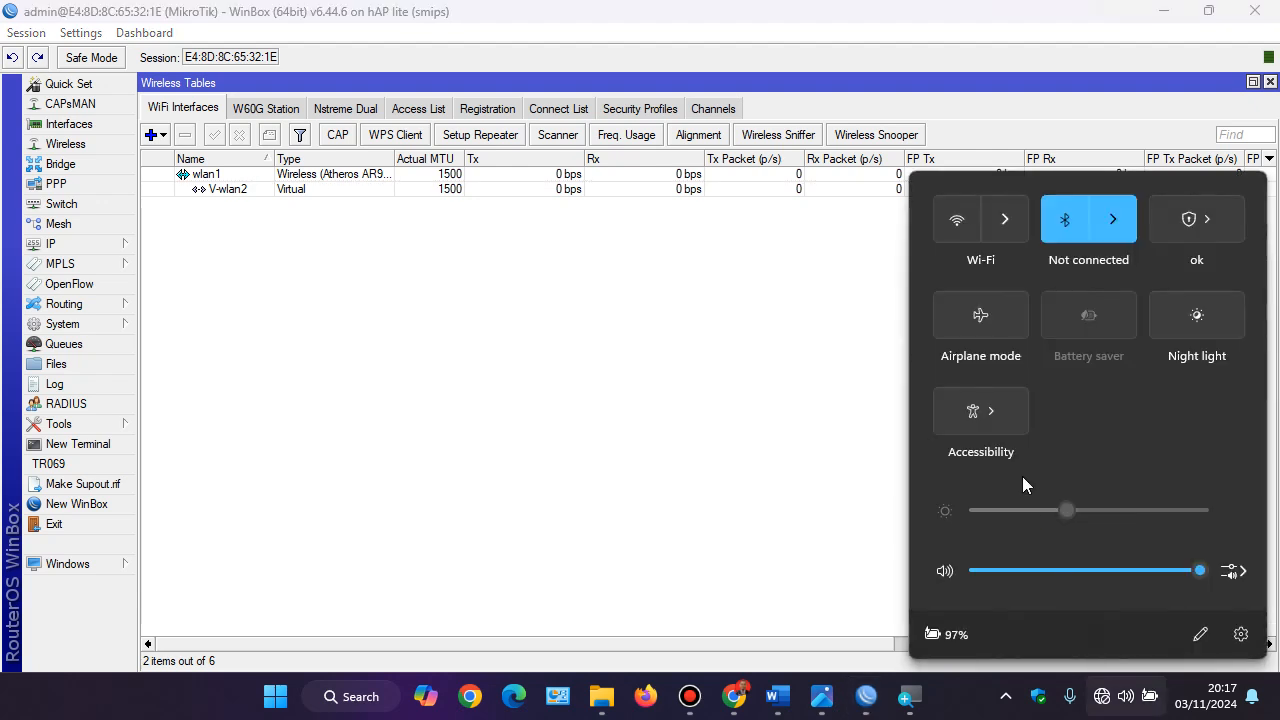
click(949, 240)
click(1005, 219)
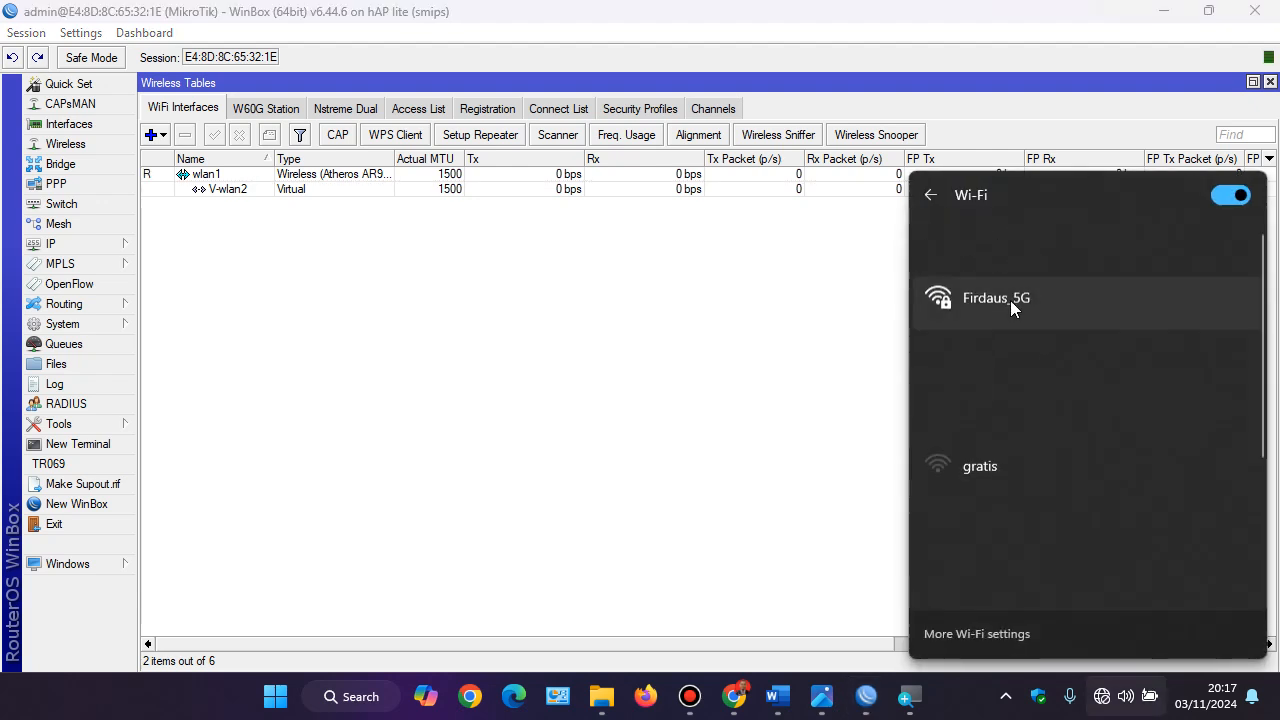
scroll(1035, 495, down, 1)
scroll(1035, 495, down, 3)
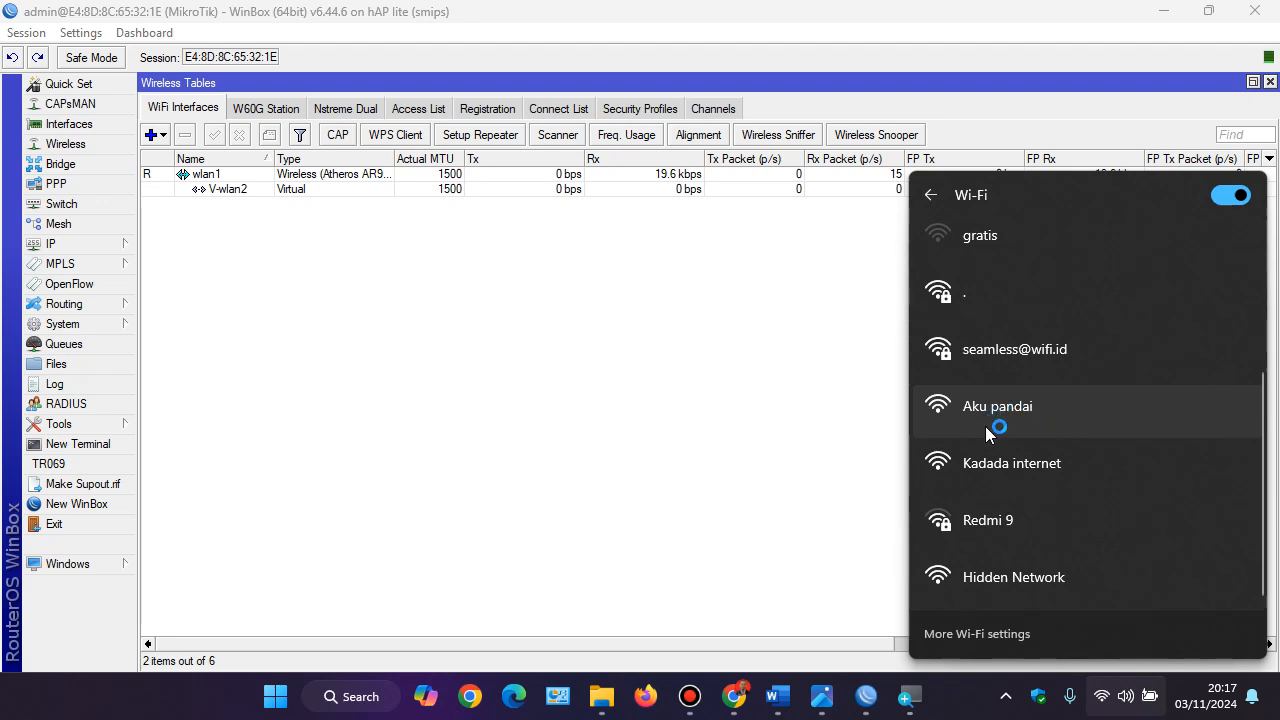
scroll(1011, 420, up, 3)
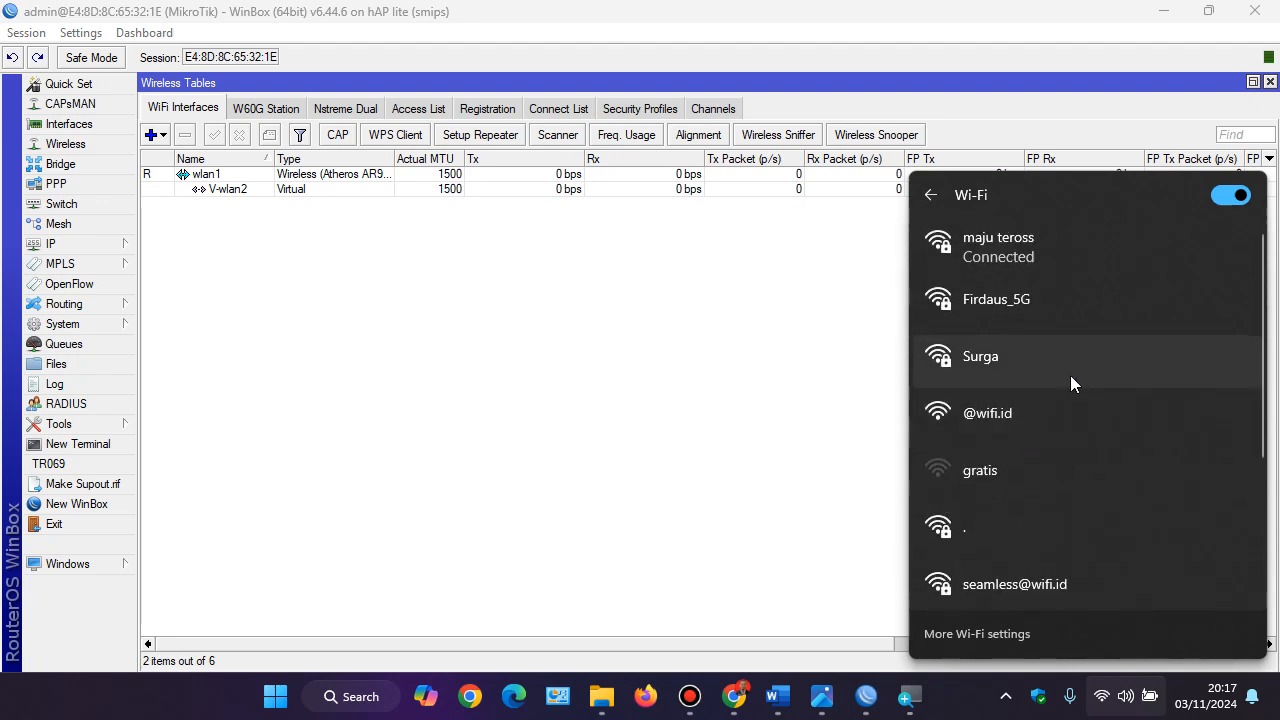
click(1230, 196)
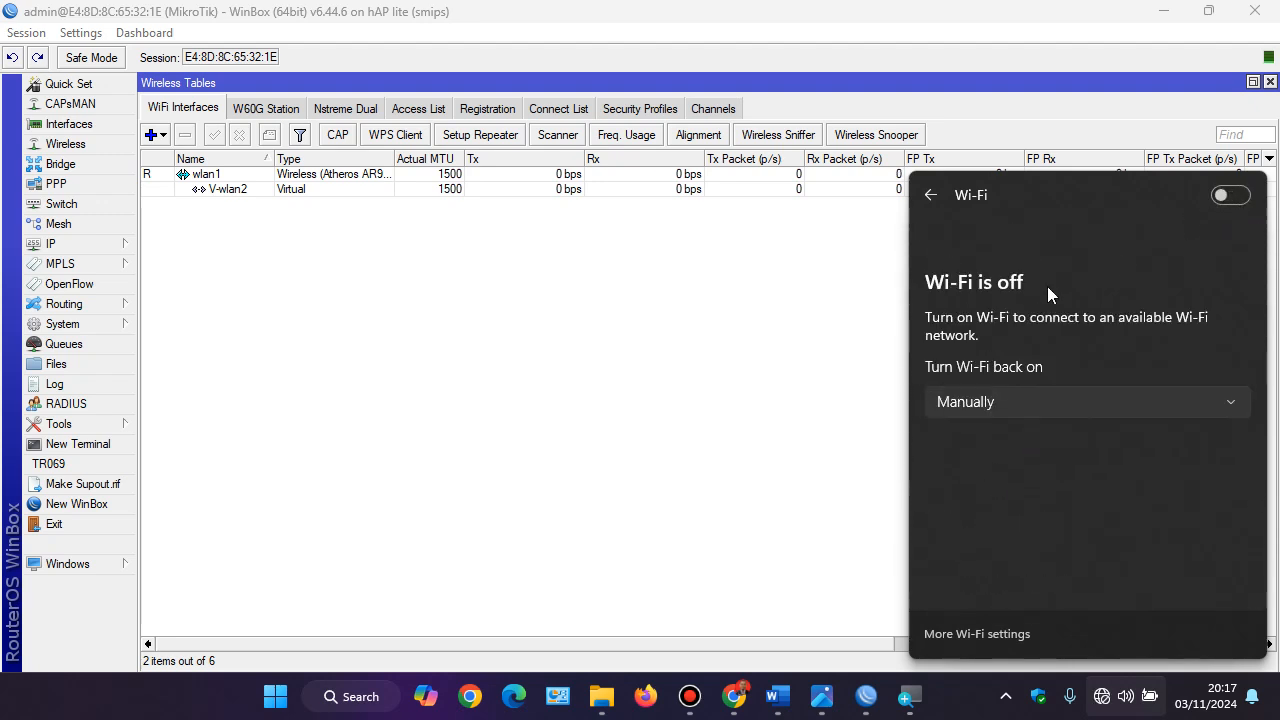
click(440, 397)
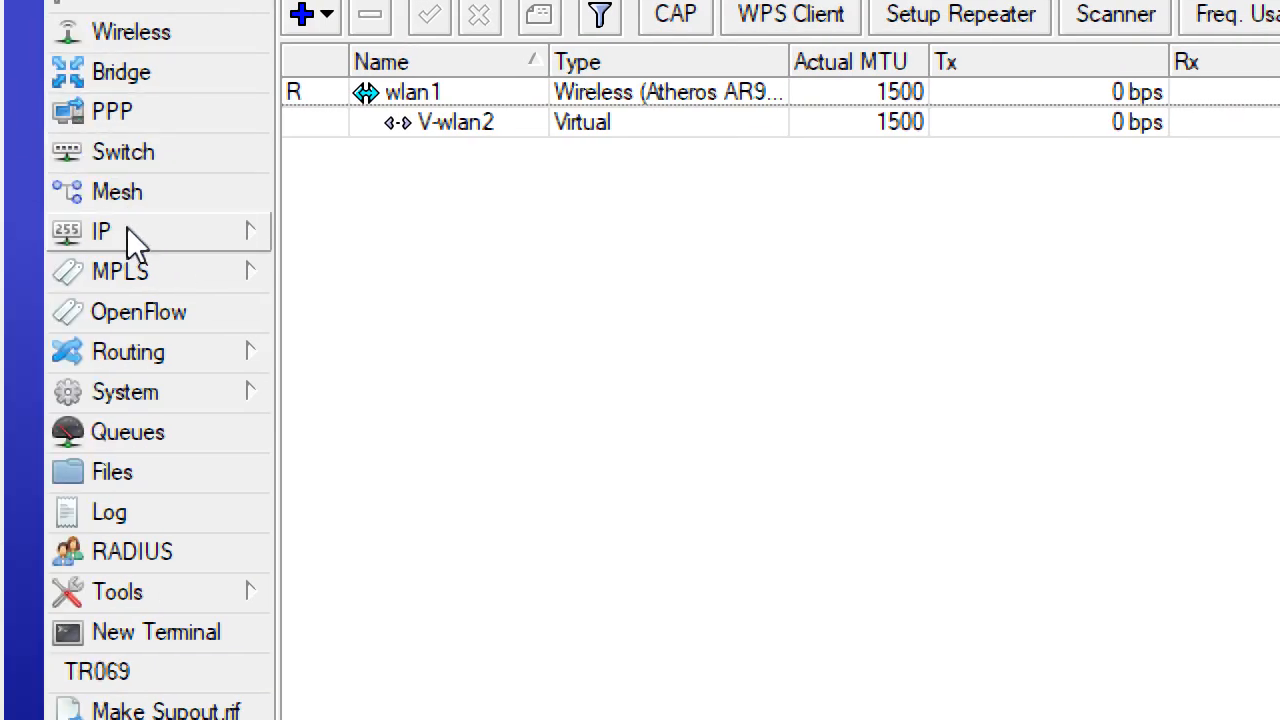
Add the address 10.10.10.1/25 on interface V-wlan2 in IP > Addresses
click(127, 231)
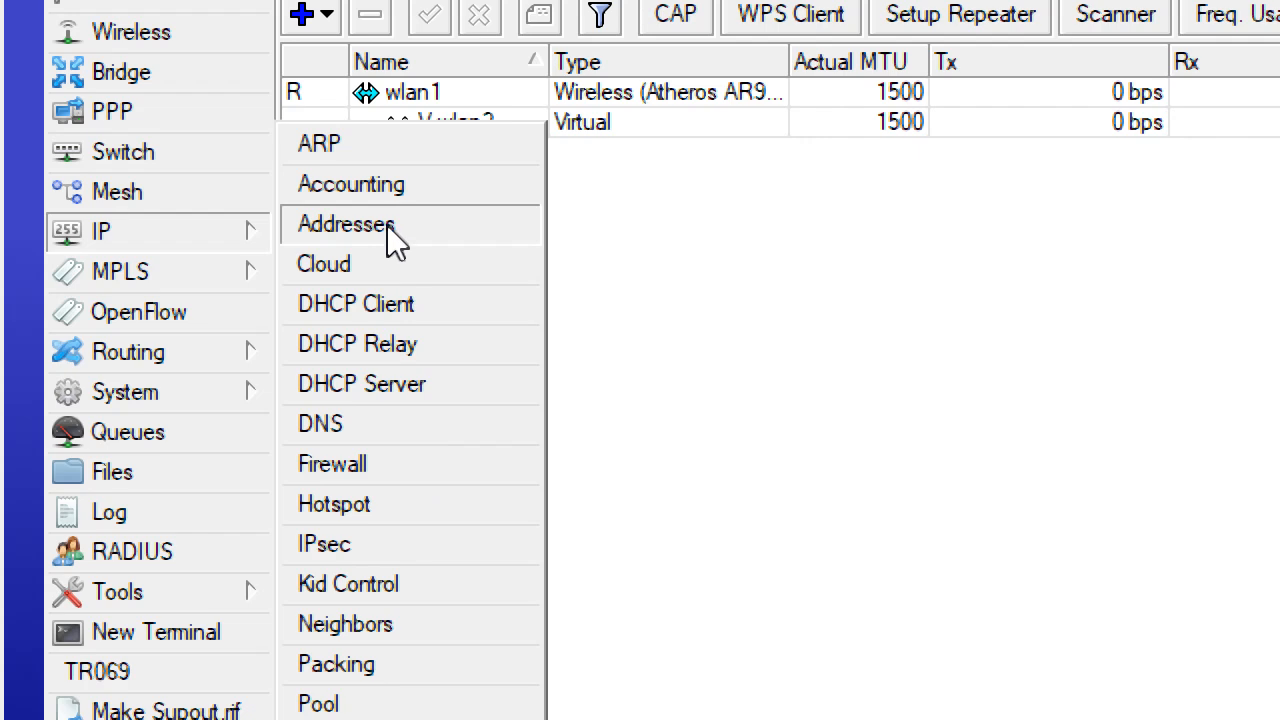
click(395, 300)
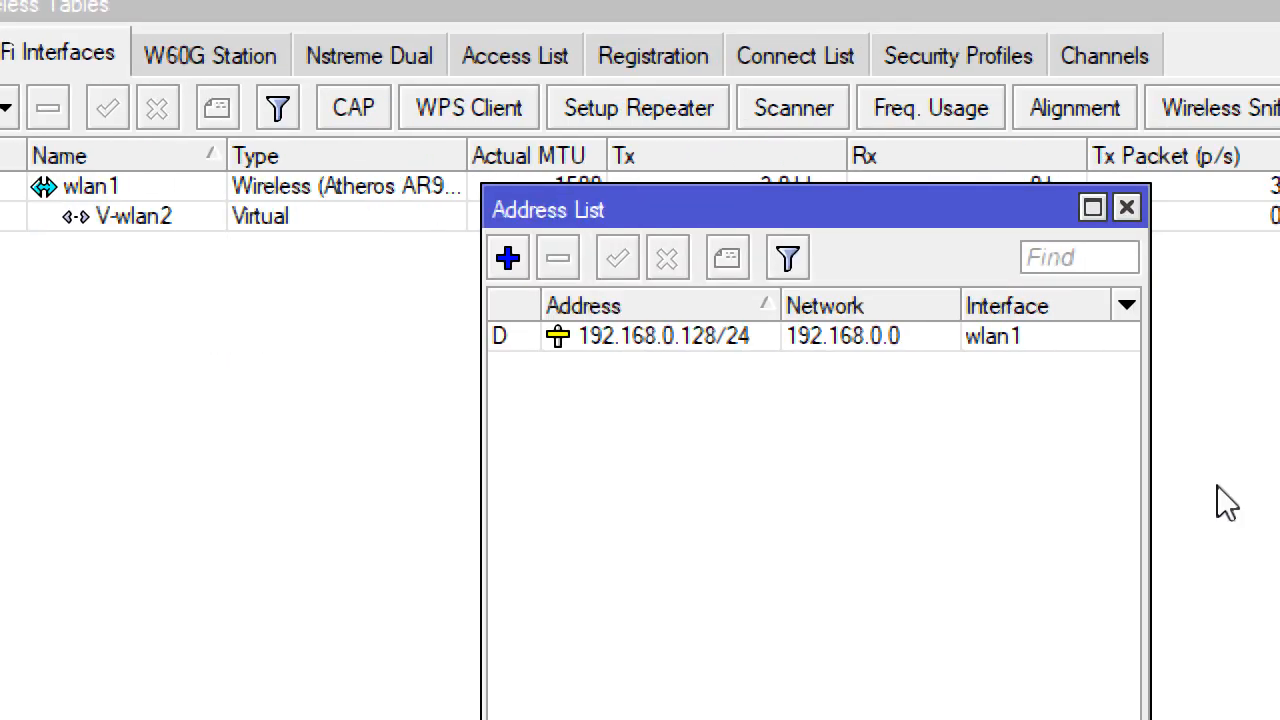
click(237, 260)
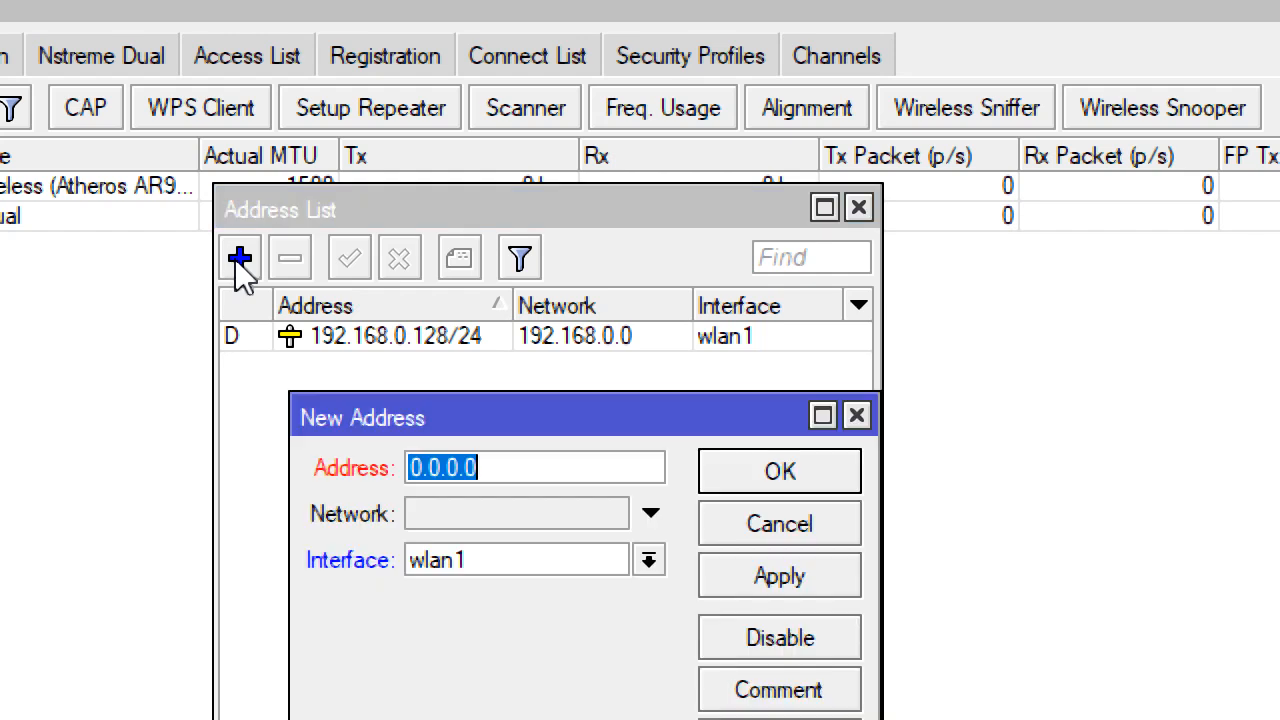
click(600, 565)
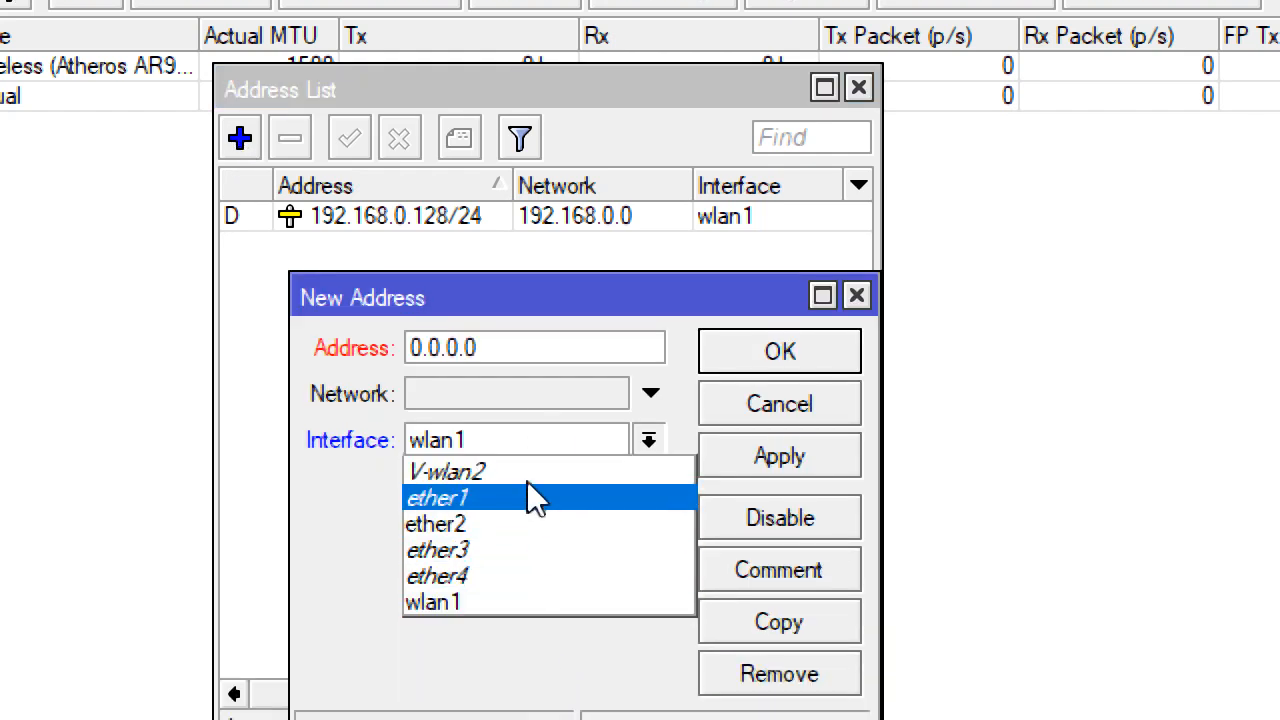
click(526, 470)
drag(489, 345, 270, 340)
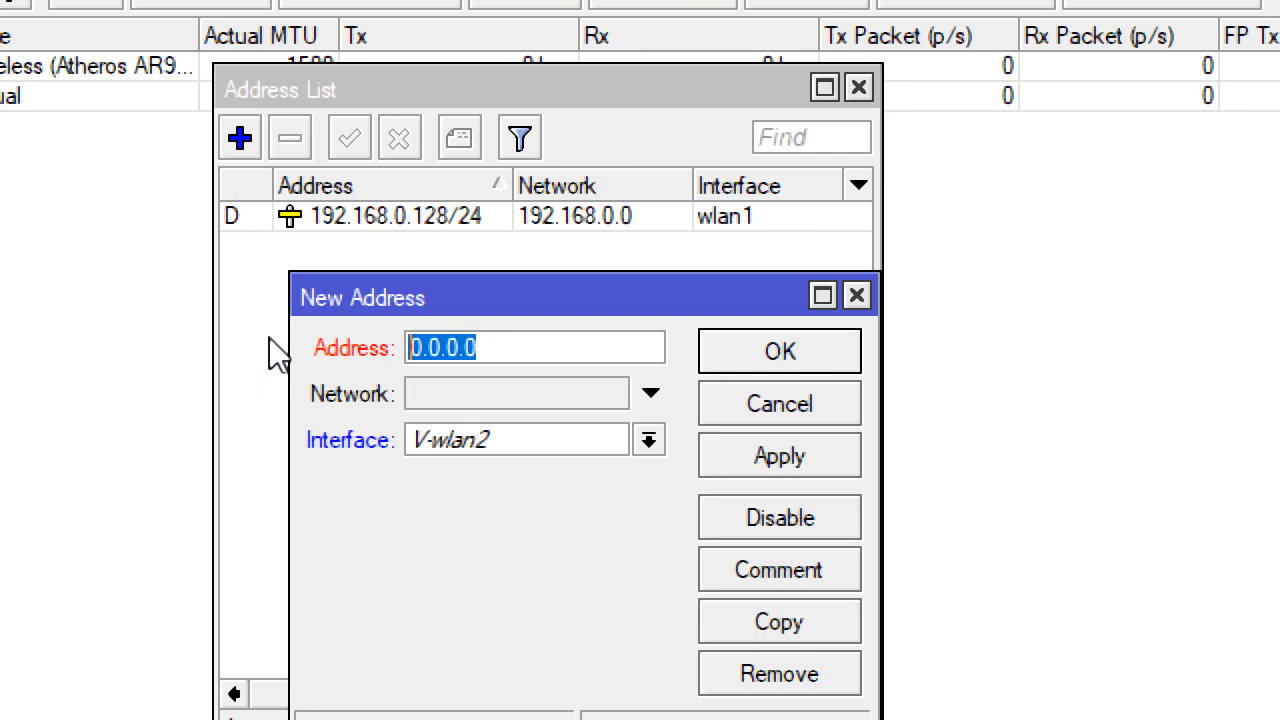
text(10.10.)
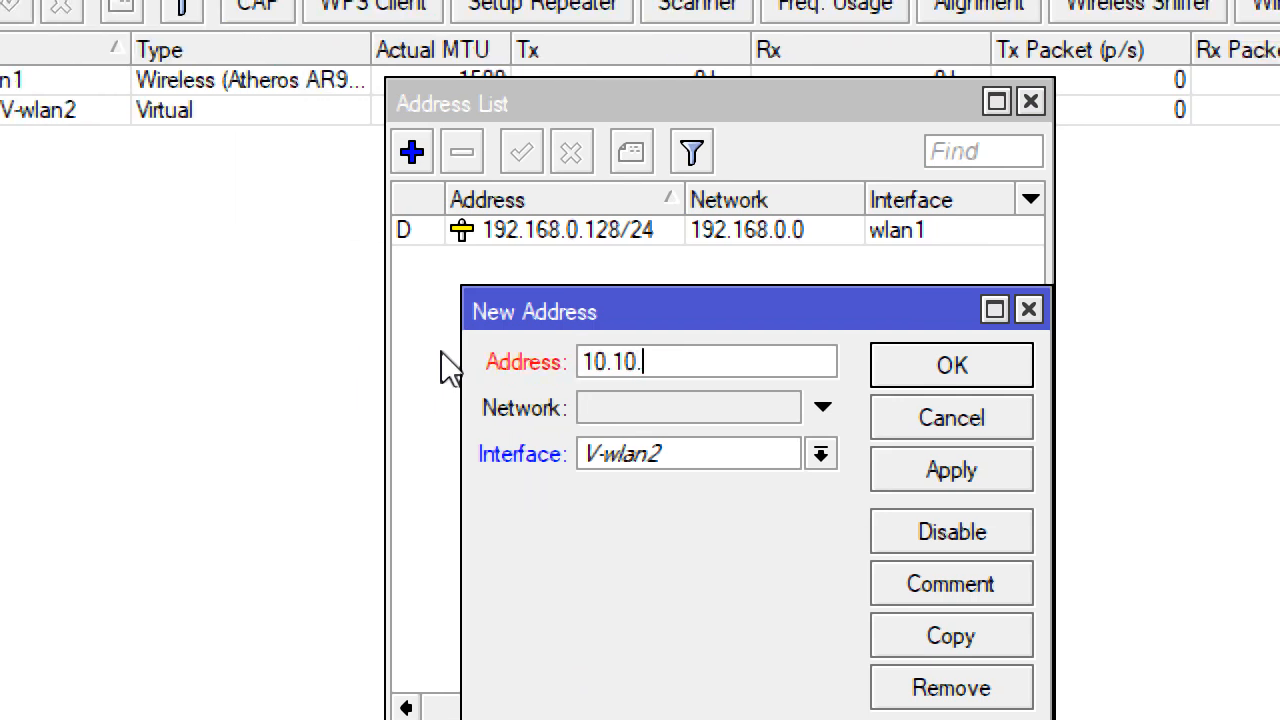
text(10.1)
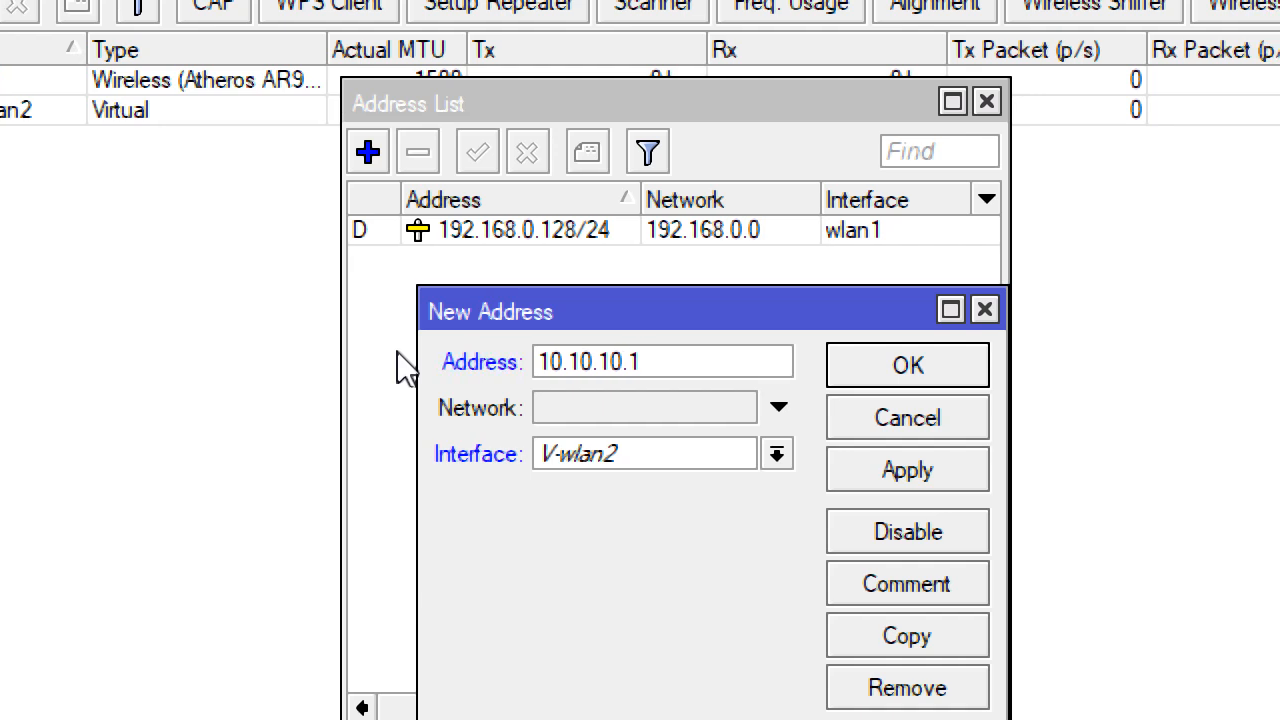
text(/)
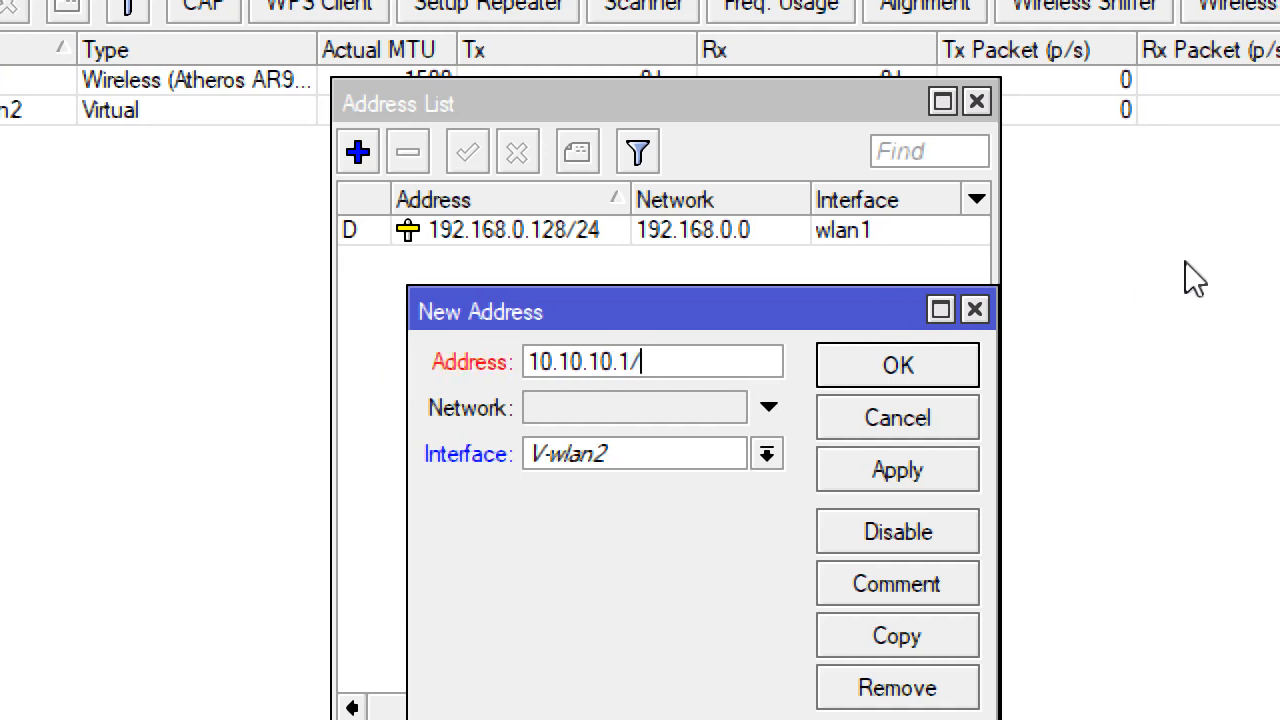
text(25)
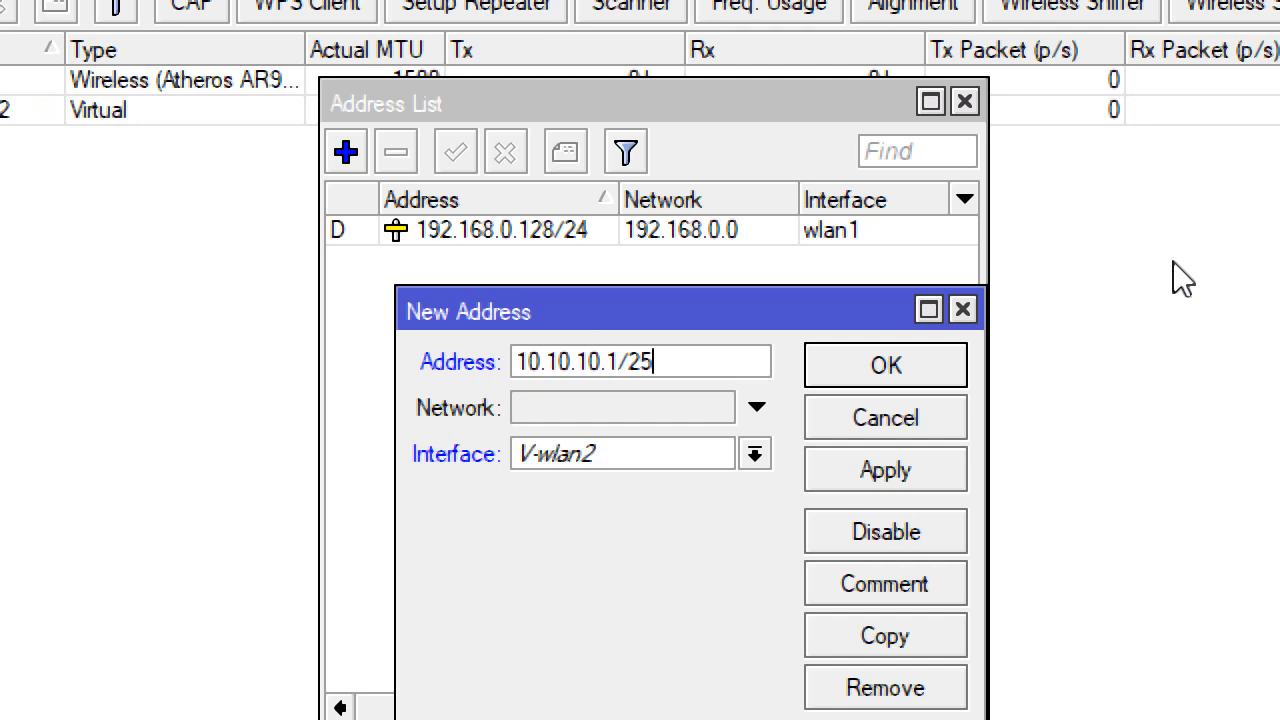
click(905, 487)
click(888, 368)
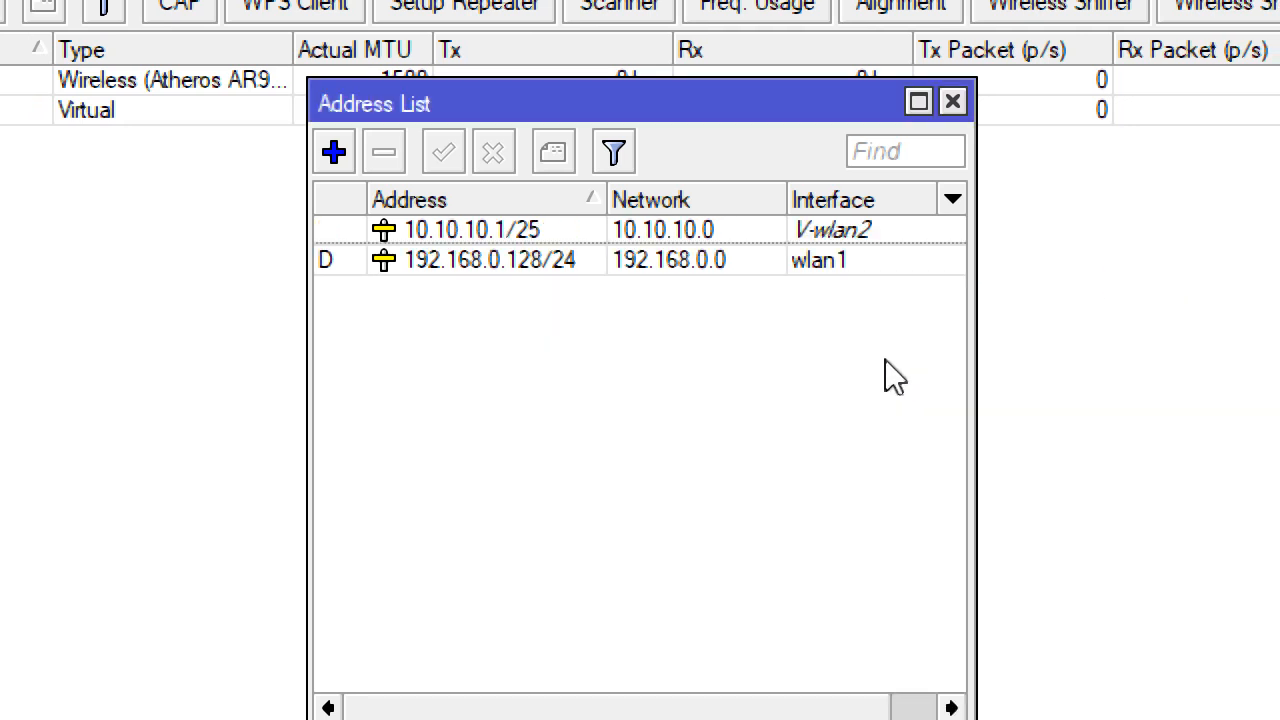
Inspect the dynamic 192.168.0.128/24 entry and select the new 10.10.10.1/25 entry
click(350, 268)
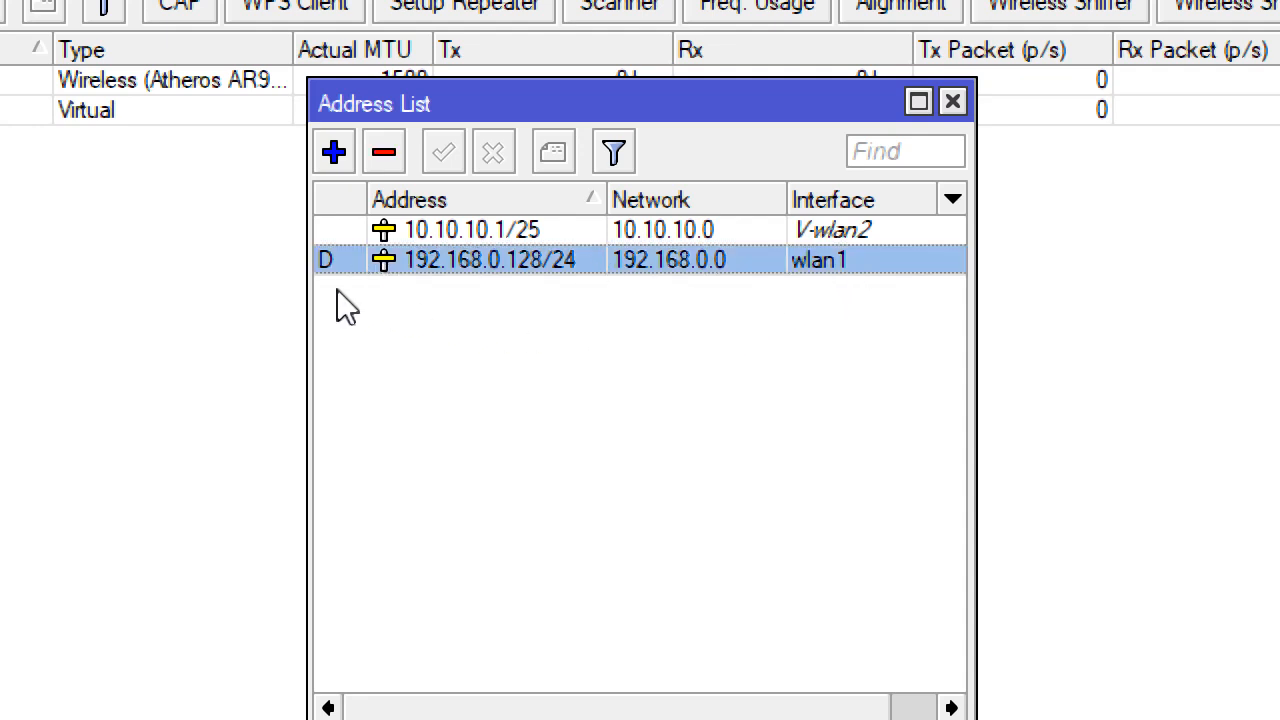
mouse_move(348, 267)
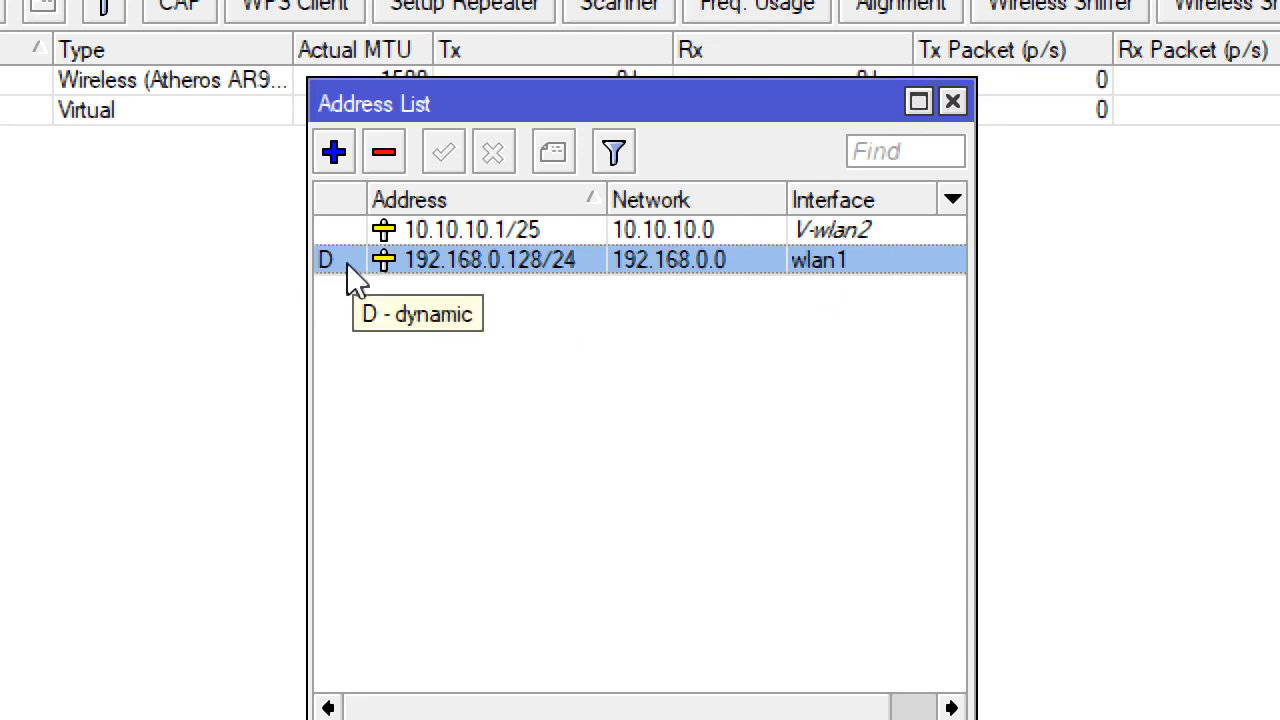
click(539, 233)
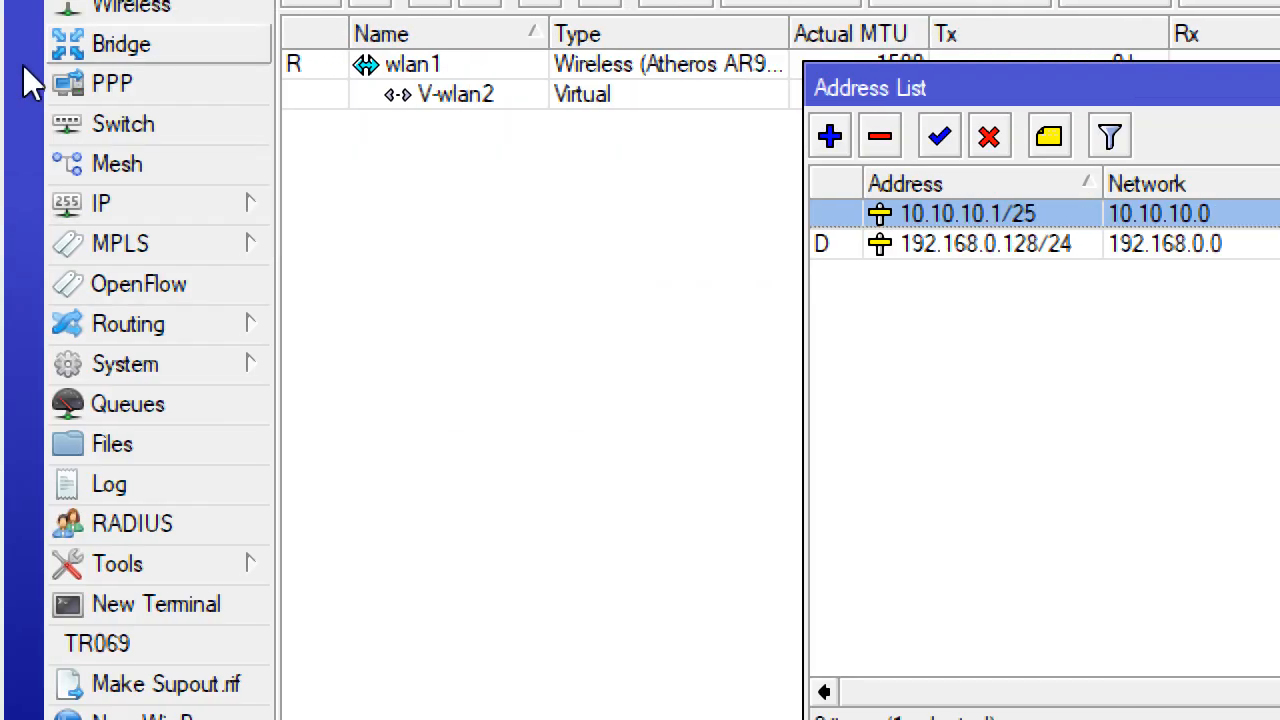
Start the DHCP Setup wizard and choose V-wlan2 as the DHCP server interface
click(145, 200)
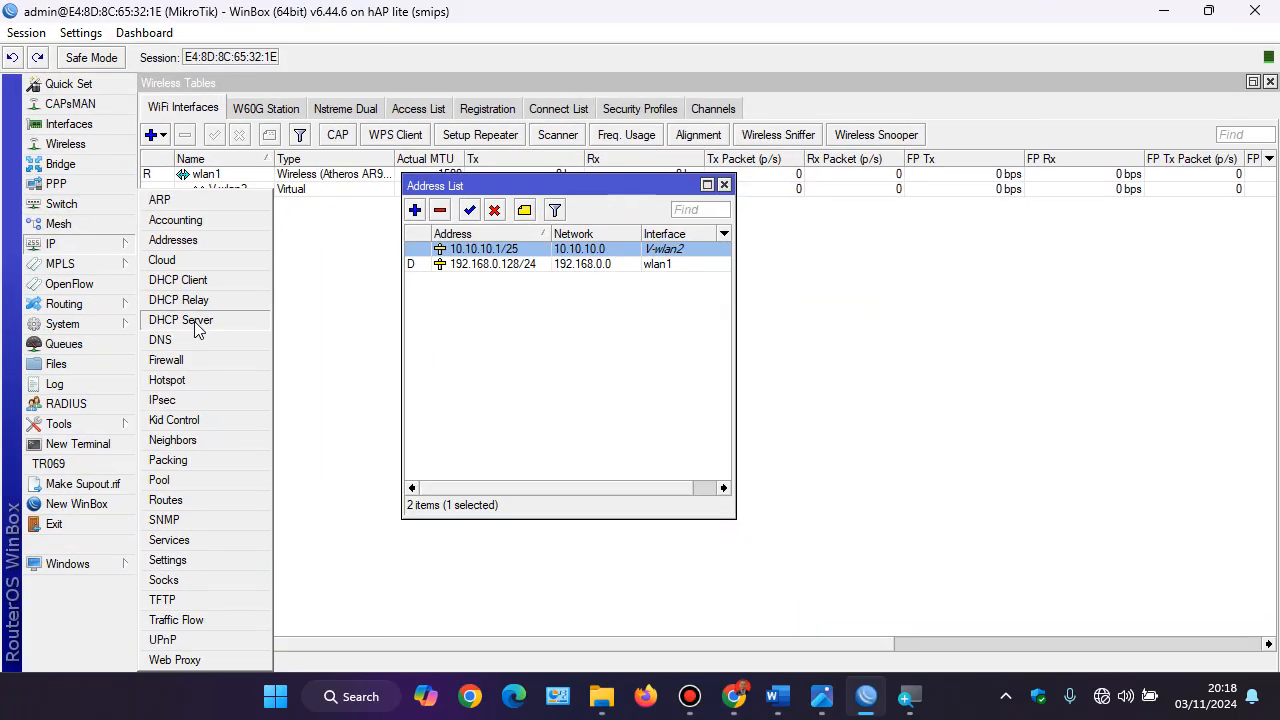
click(396, 377)
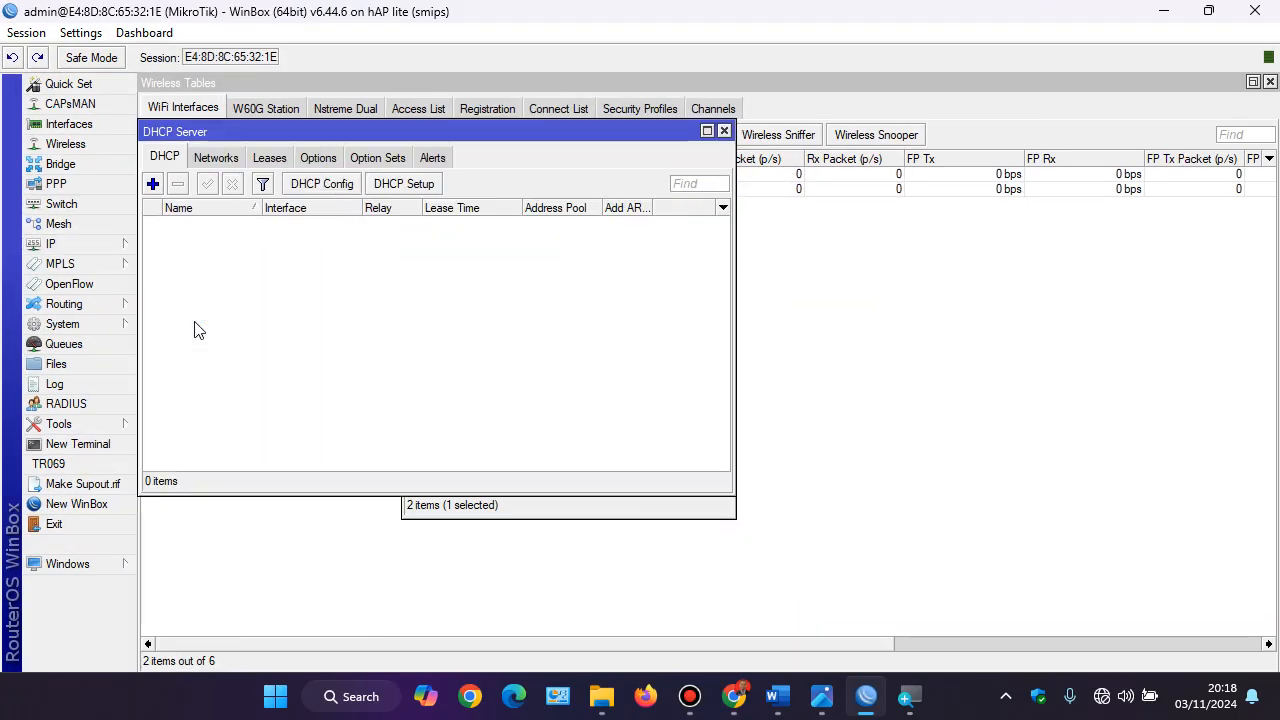
click(216, 157)
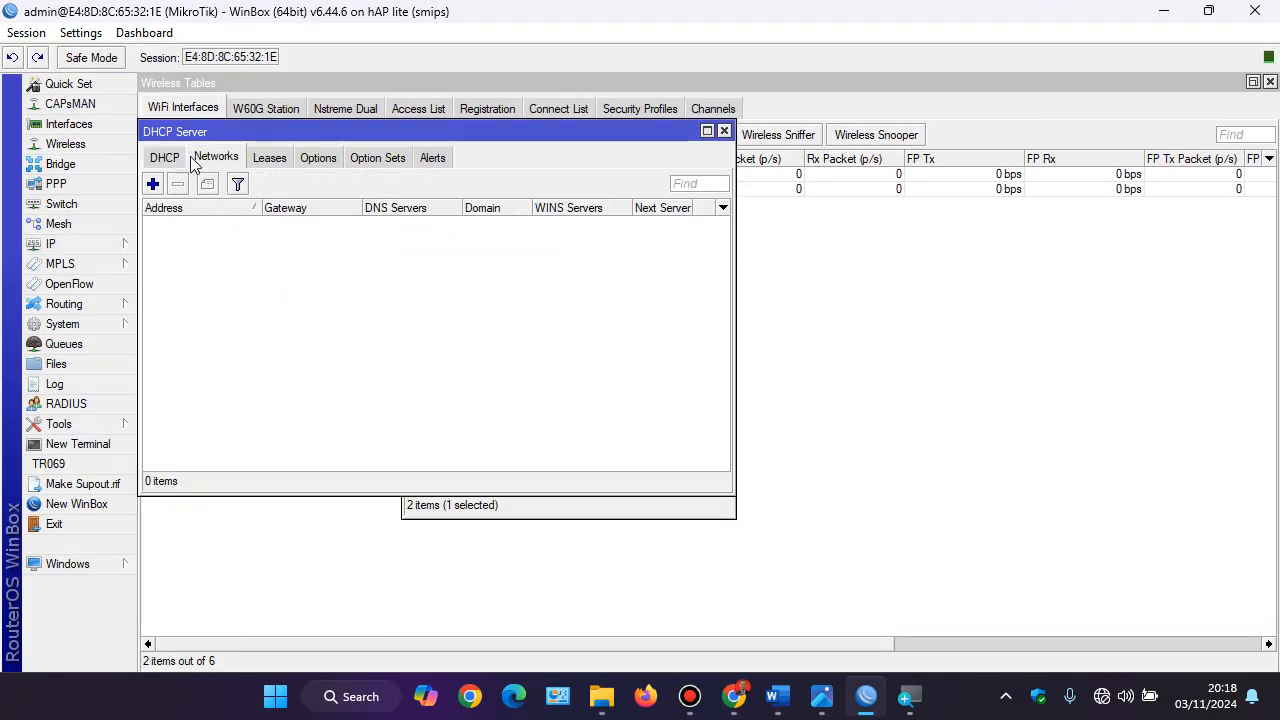
click(165, 156)
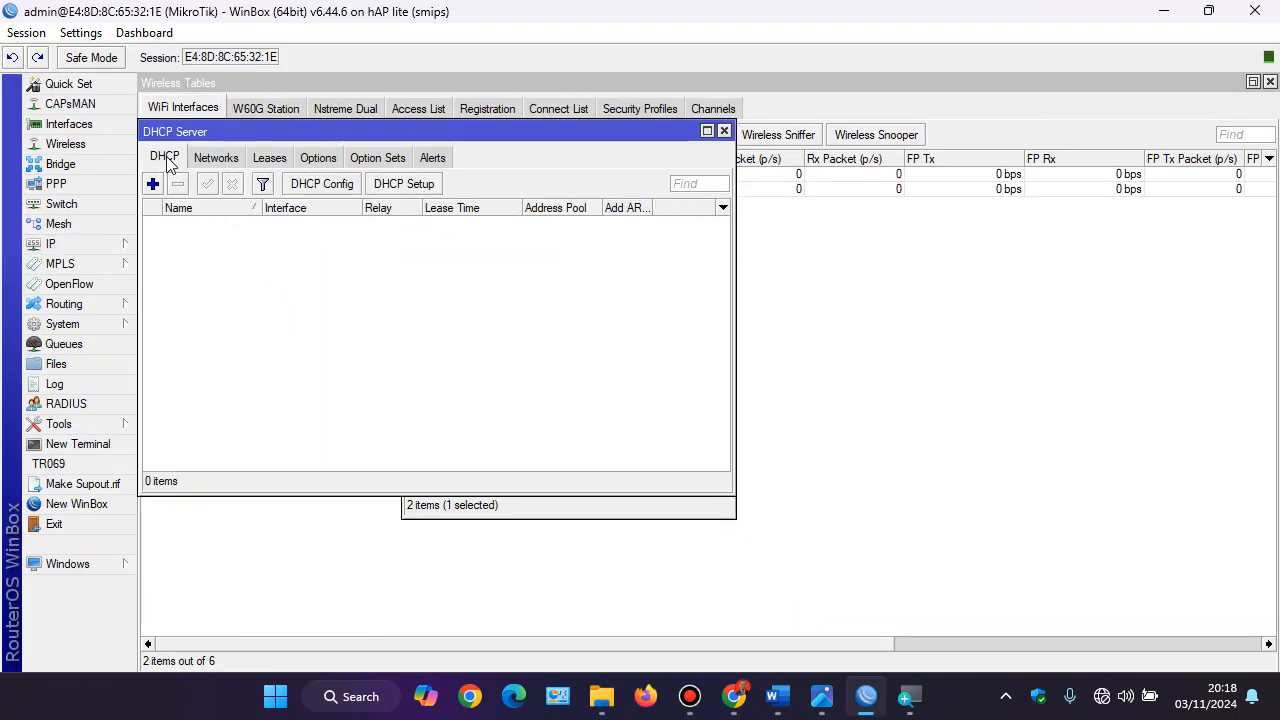
click(398, 188)
click(568, 358)
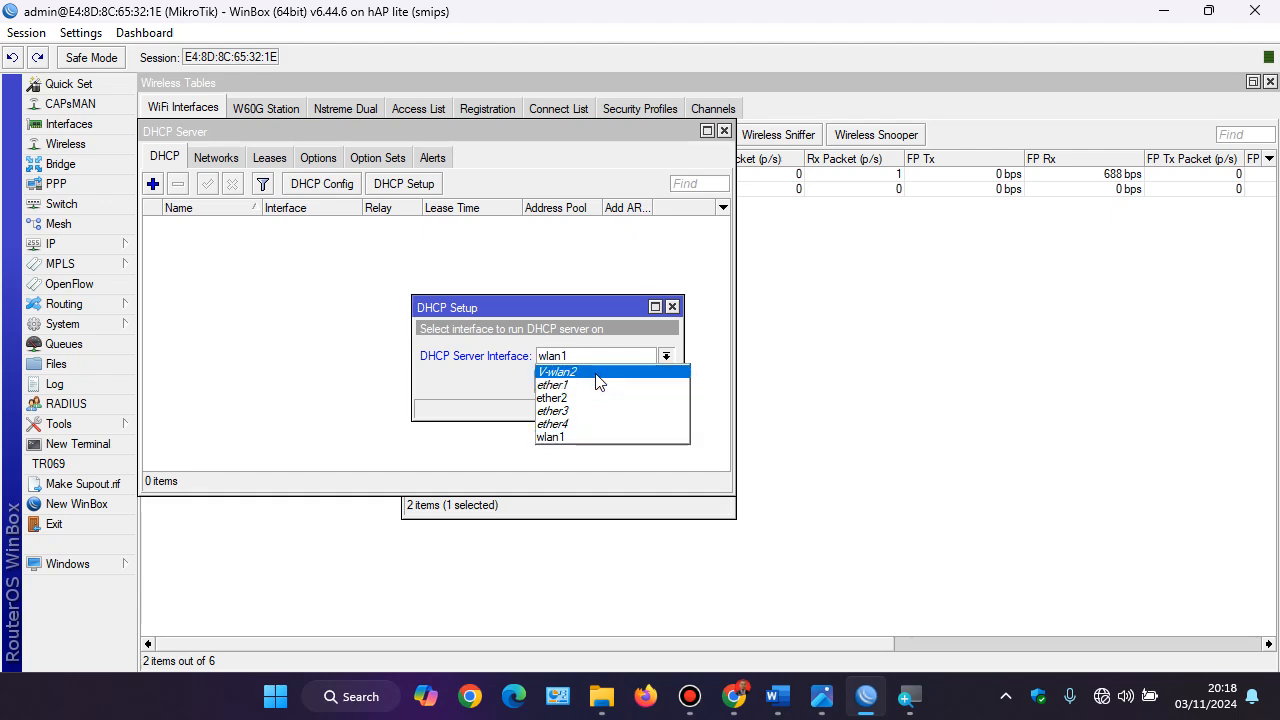
click(594, 373)
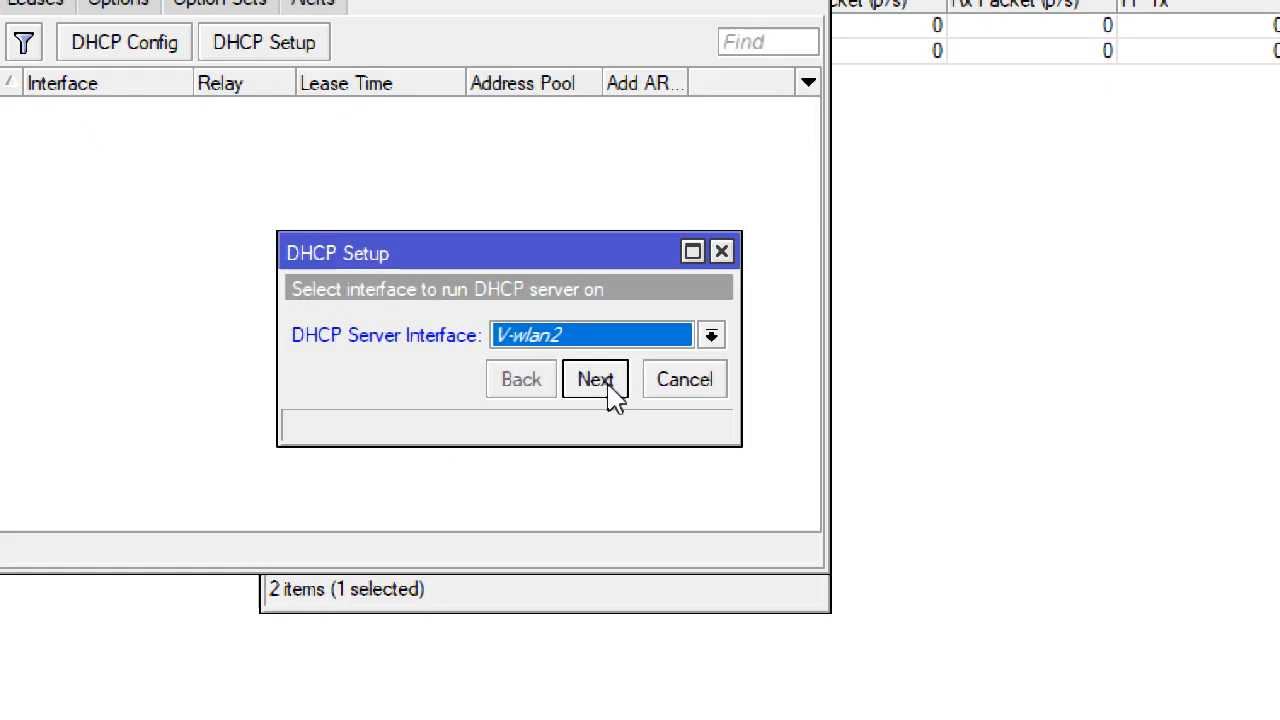
Accept the defaults: 10.10.10.0/25 network, gateway 10.10.10.1, address range, DNS servers and 10-minute lease, creating dhcp1
click(598, 382)
click(600, 382)
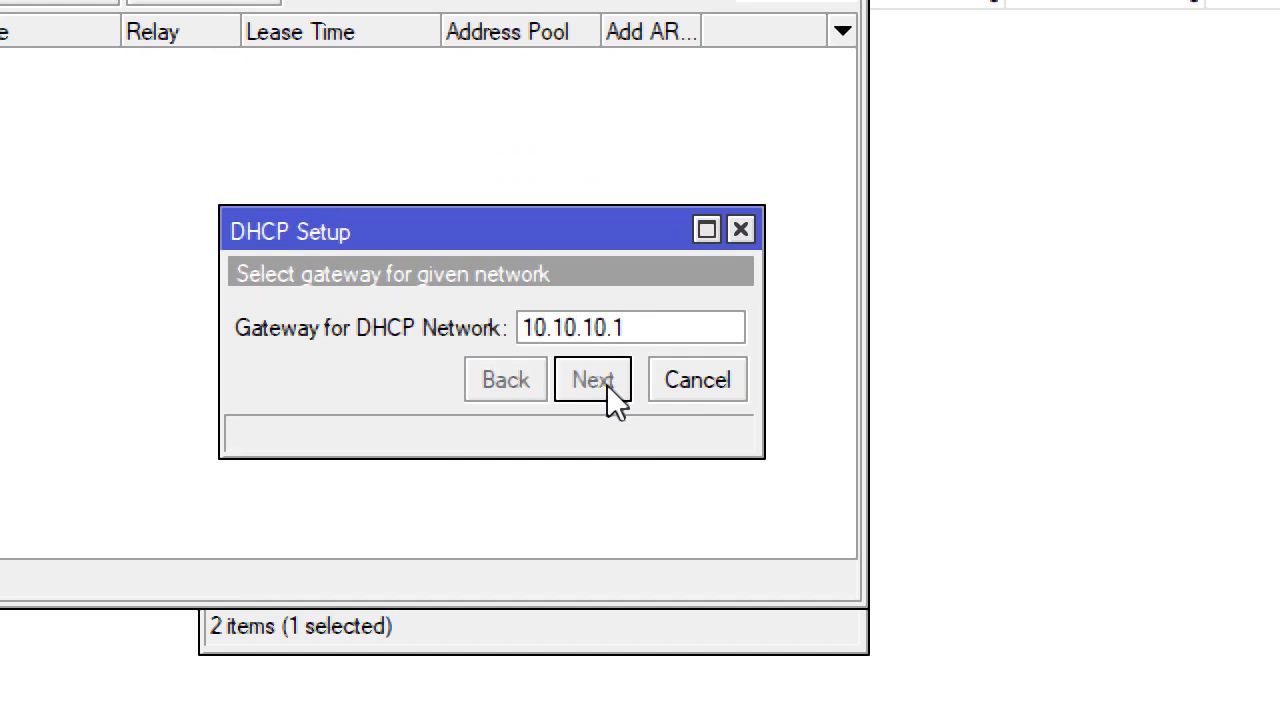
click(600, 382)
click(600, 382)
click(600, 382)
click(607, 385)
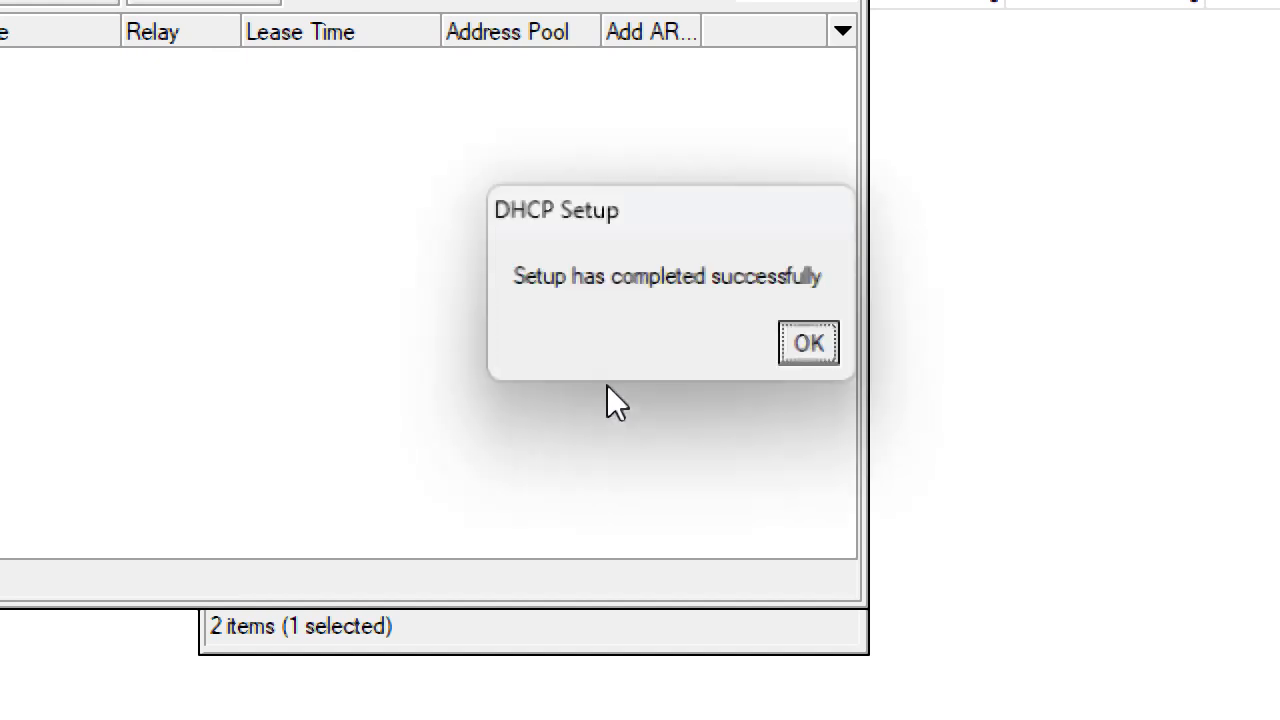
click(808, 350)
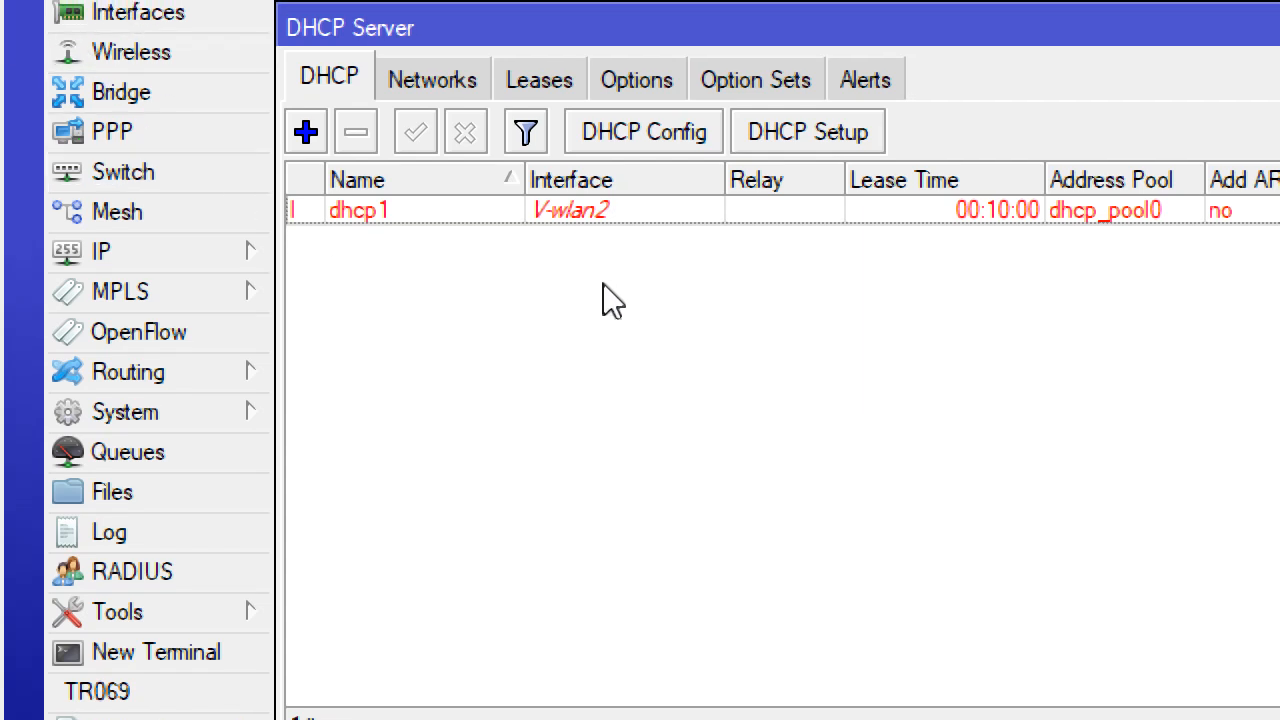
click(785, 215)
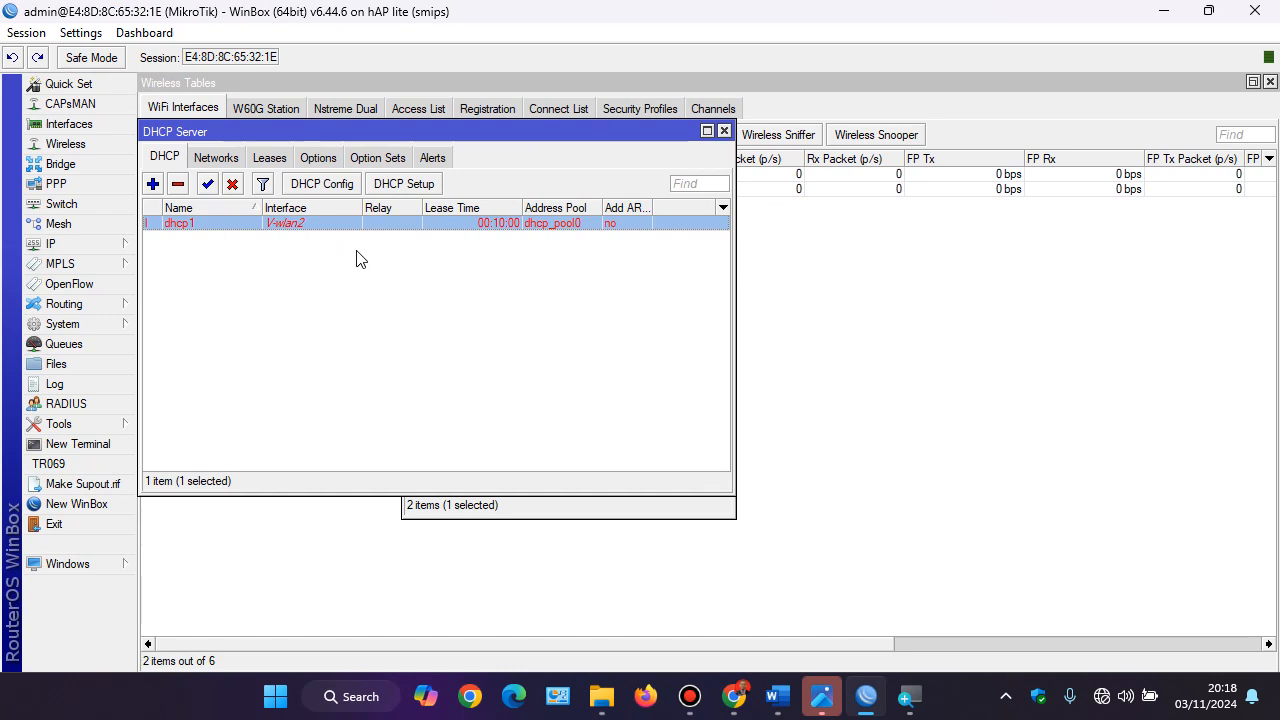
click(81, 246)
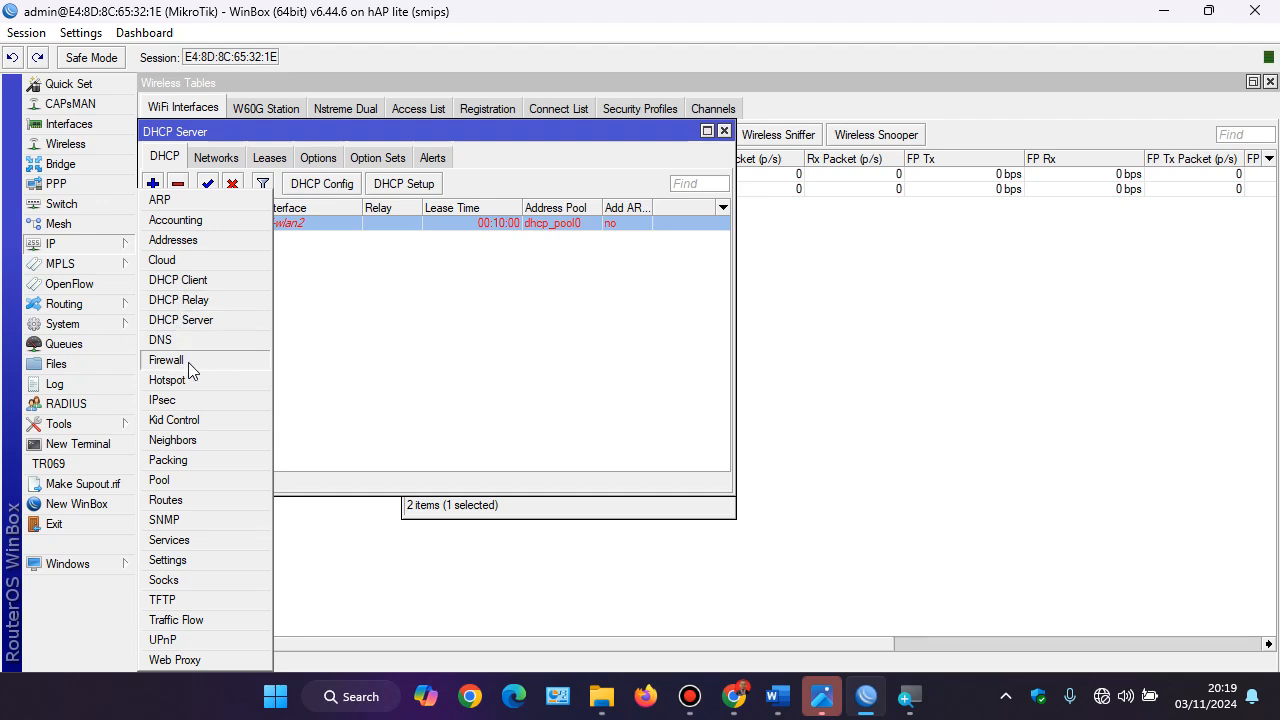
Go to the Firewall NAT list and add a new NAT rule
click(190, 362)
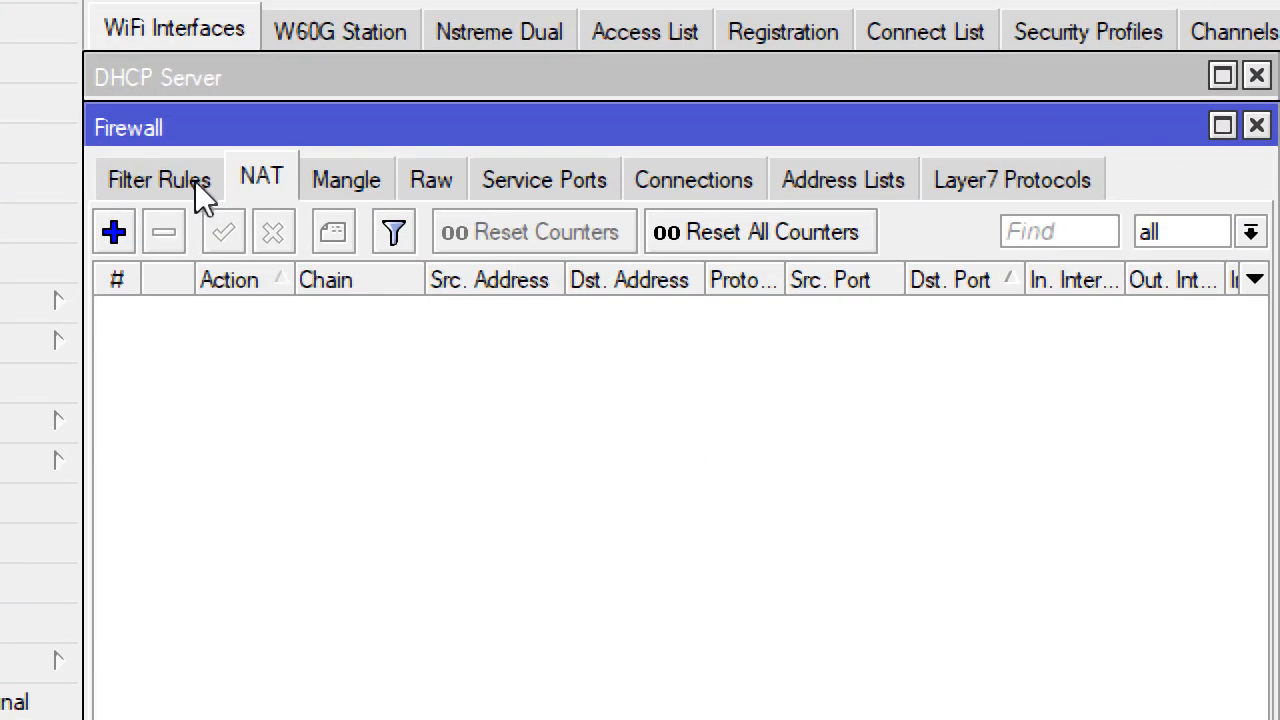
click(203, 192)
click(268, 190)
click(150, 190)
click(260, 183)
click(114, 232)
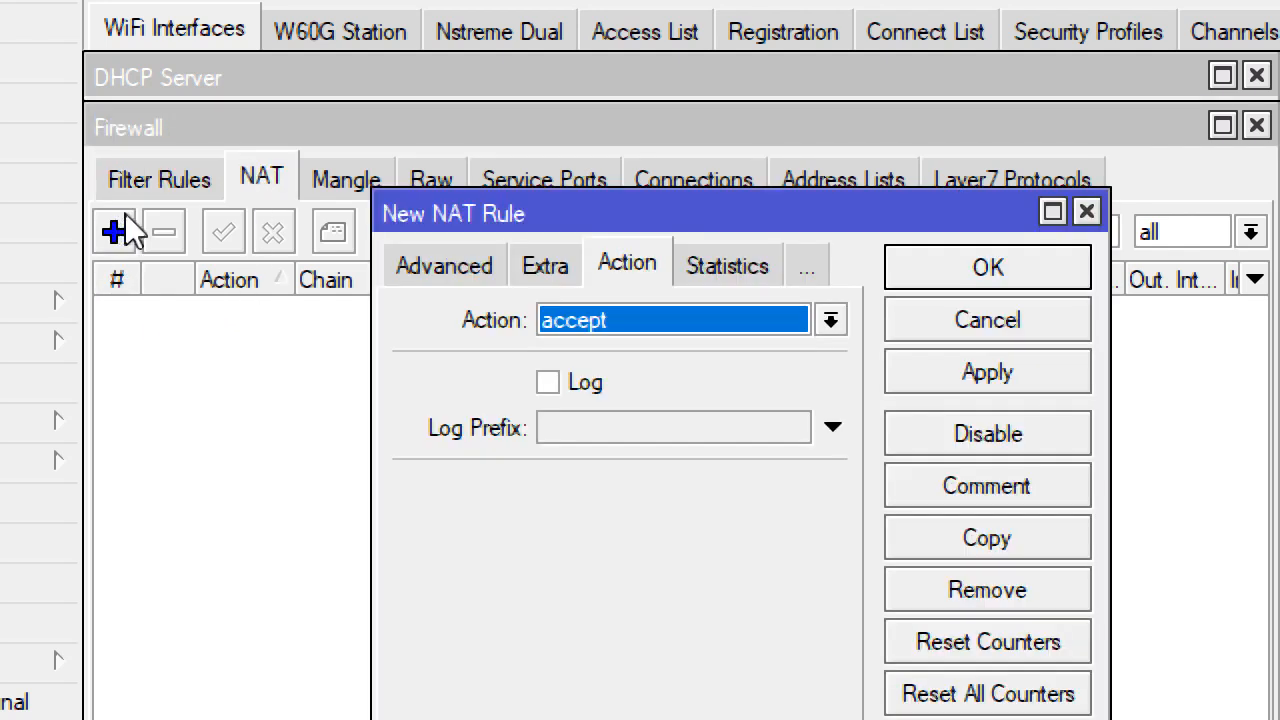
click(458, 270)
click(455, 271)
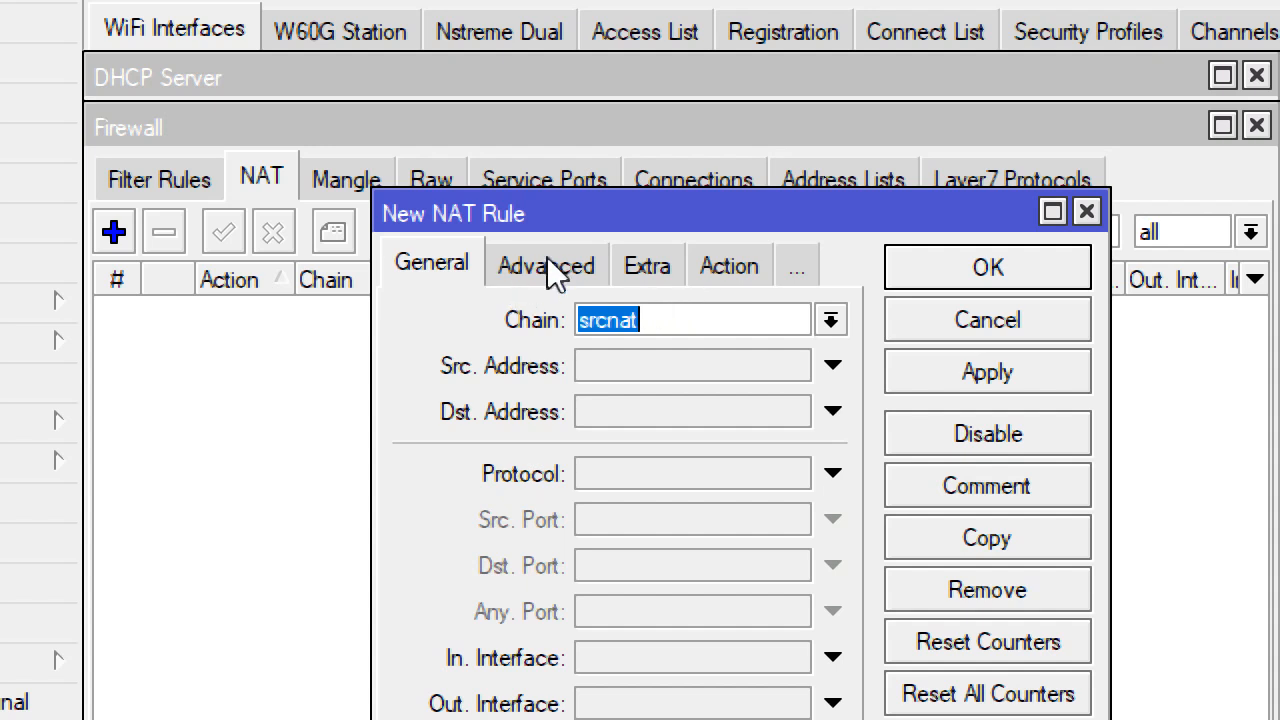
click(555, 270)
click(470, 268)
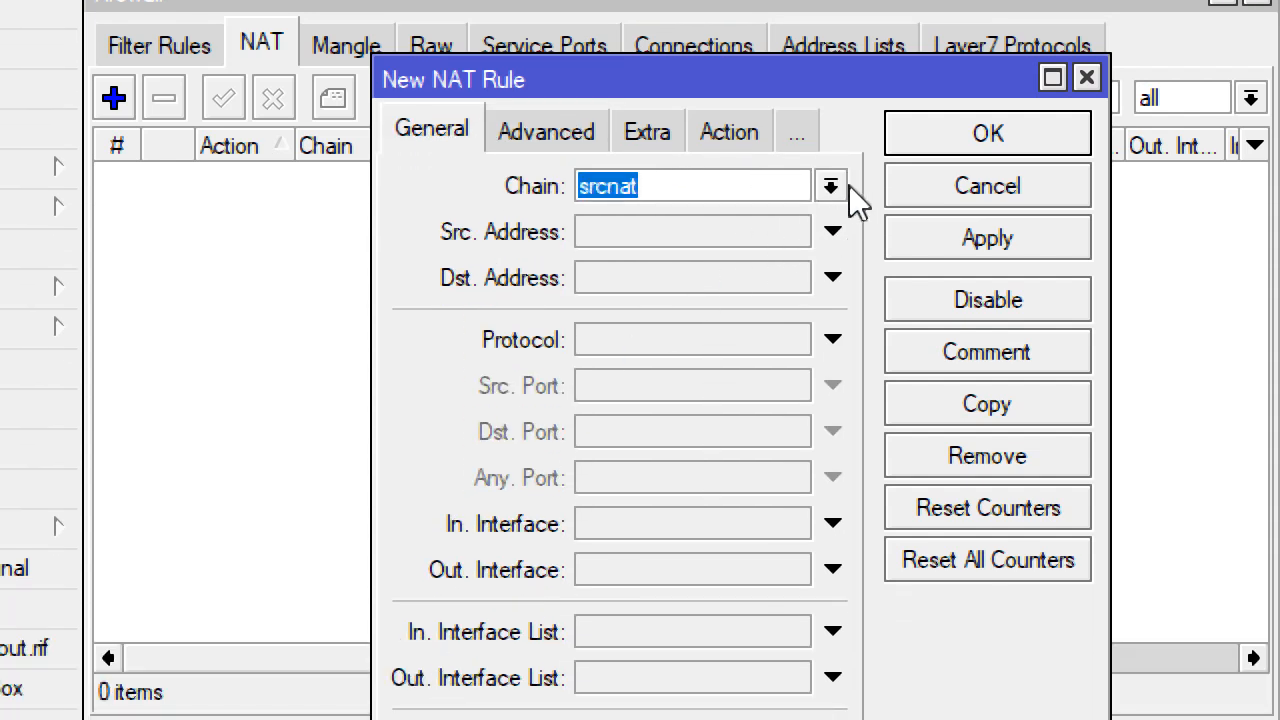
Set the rule's chain to srcnat and its out interface to wlan1
click(830, 186)
click(828, 190)
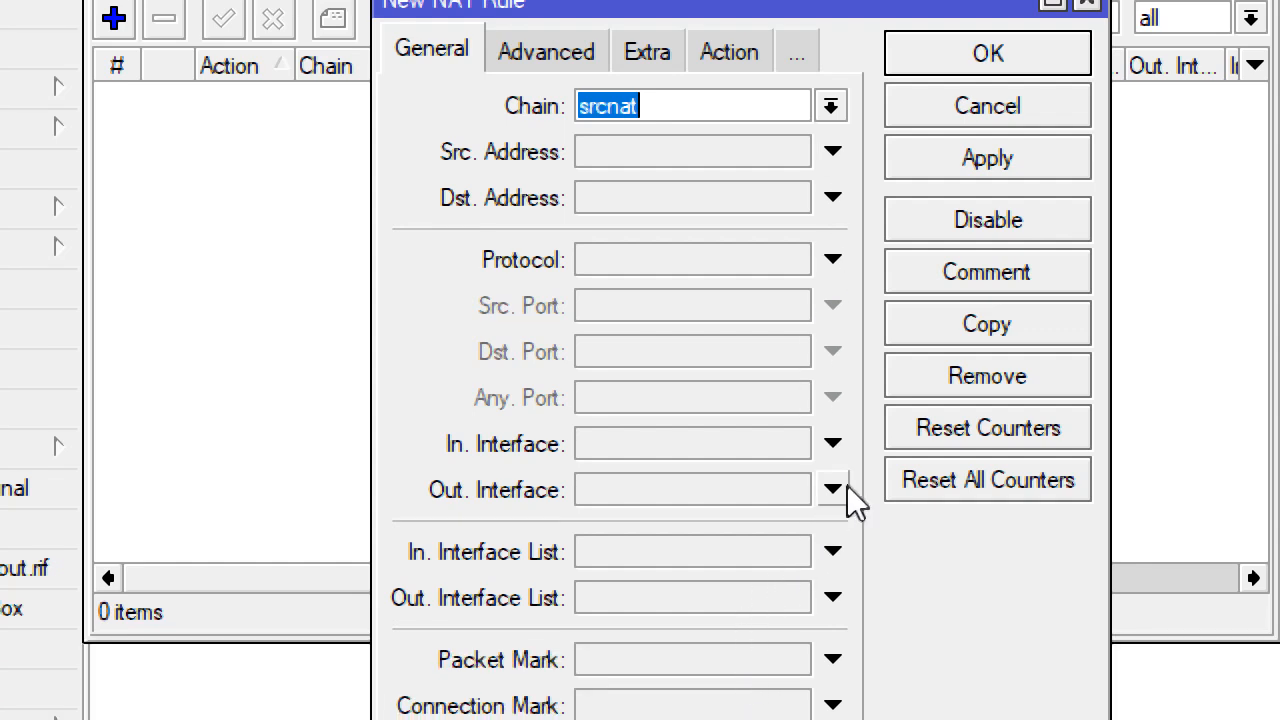
click(845, 489)
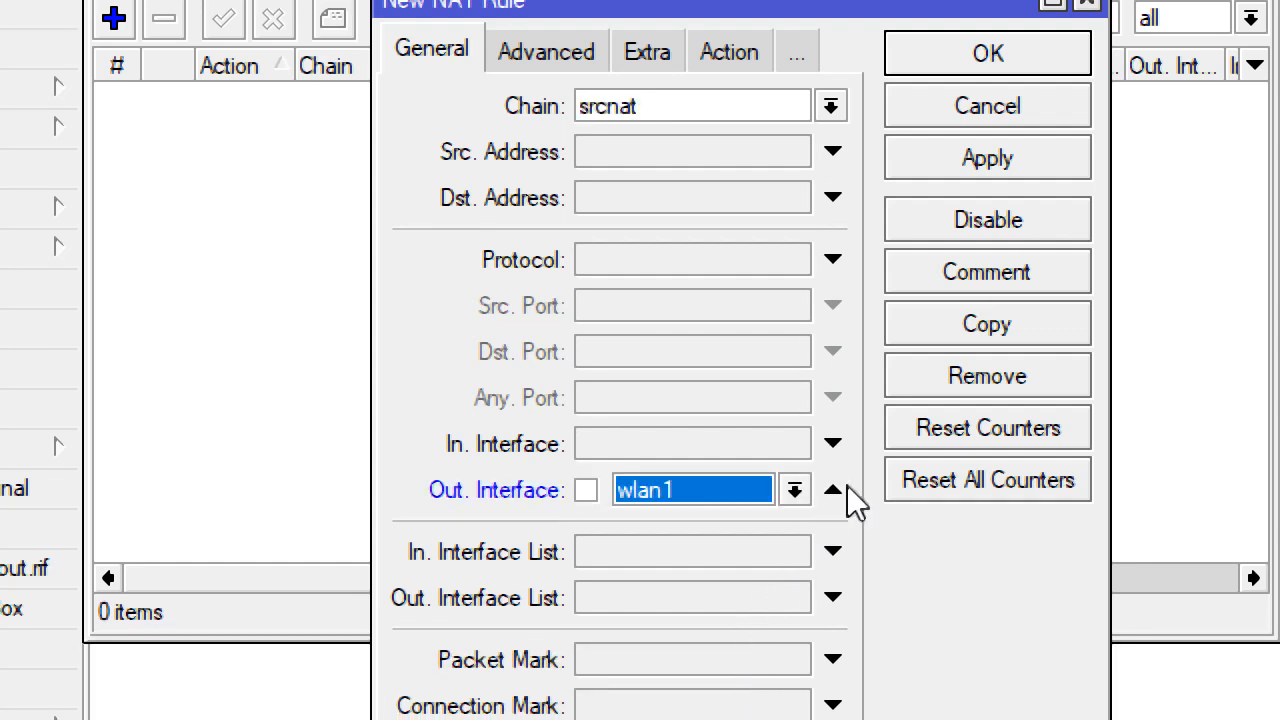
click(755, 498)
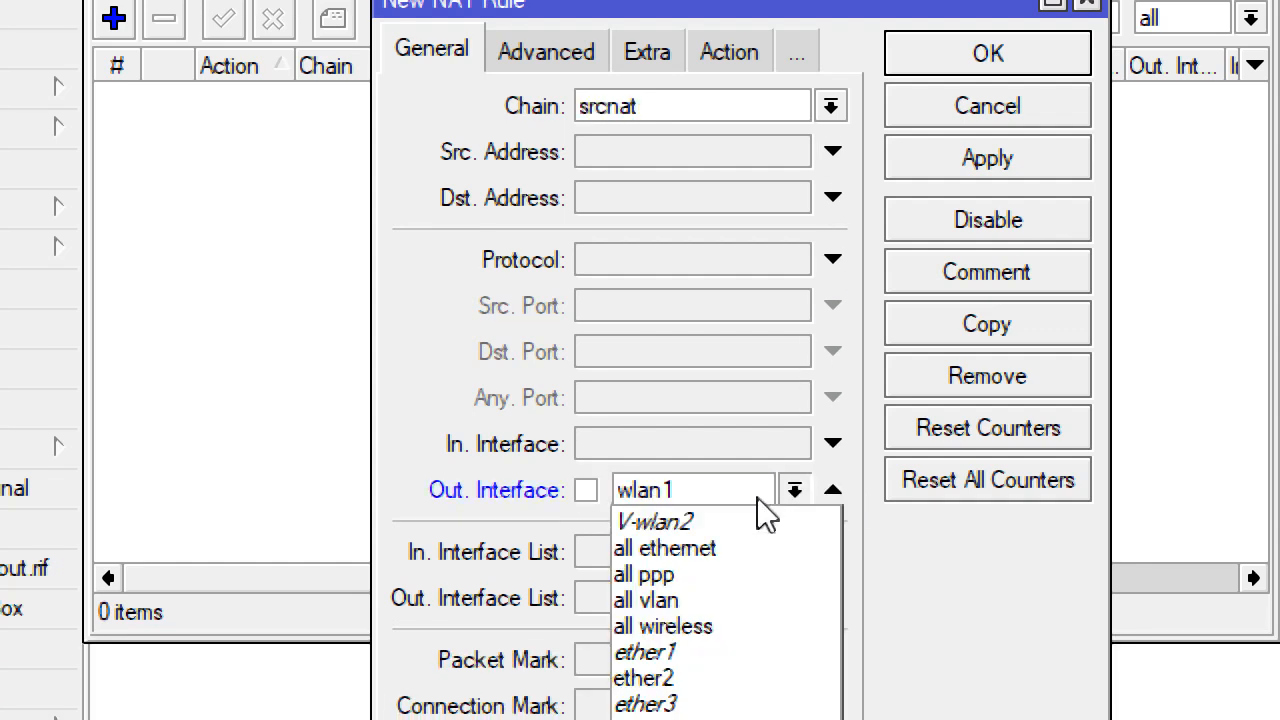
click(765, 495)
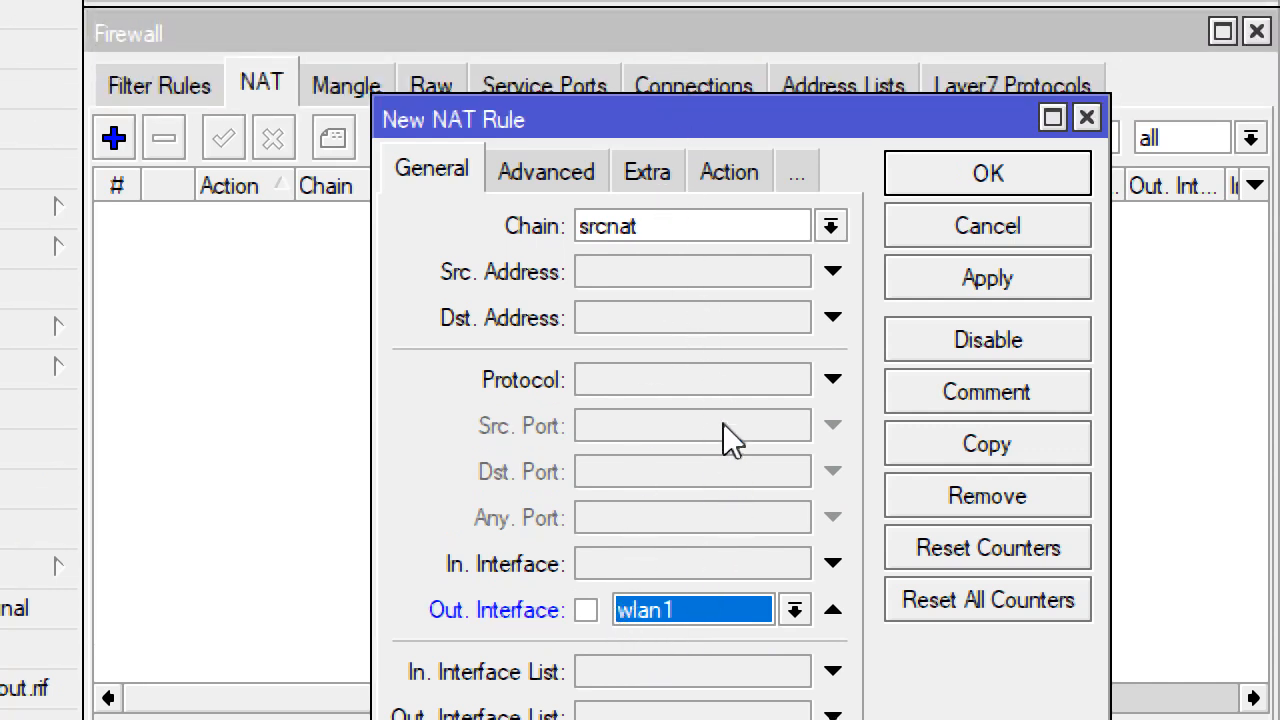
Set the rule's action to masquerade, then apply and close it
click(731, 175)
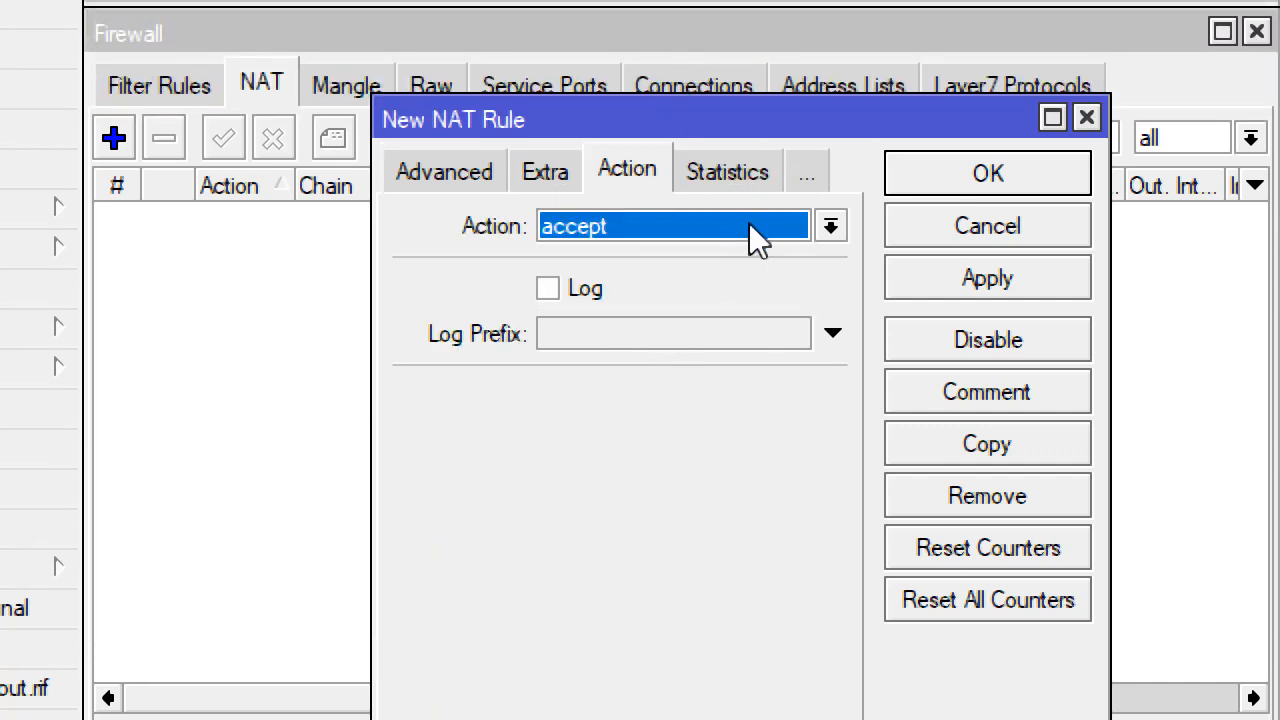
click(749, 226)
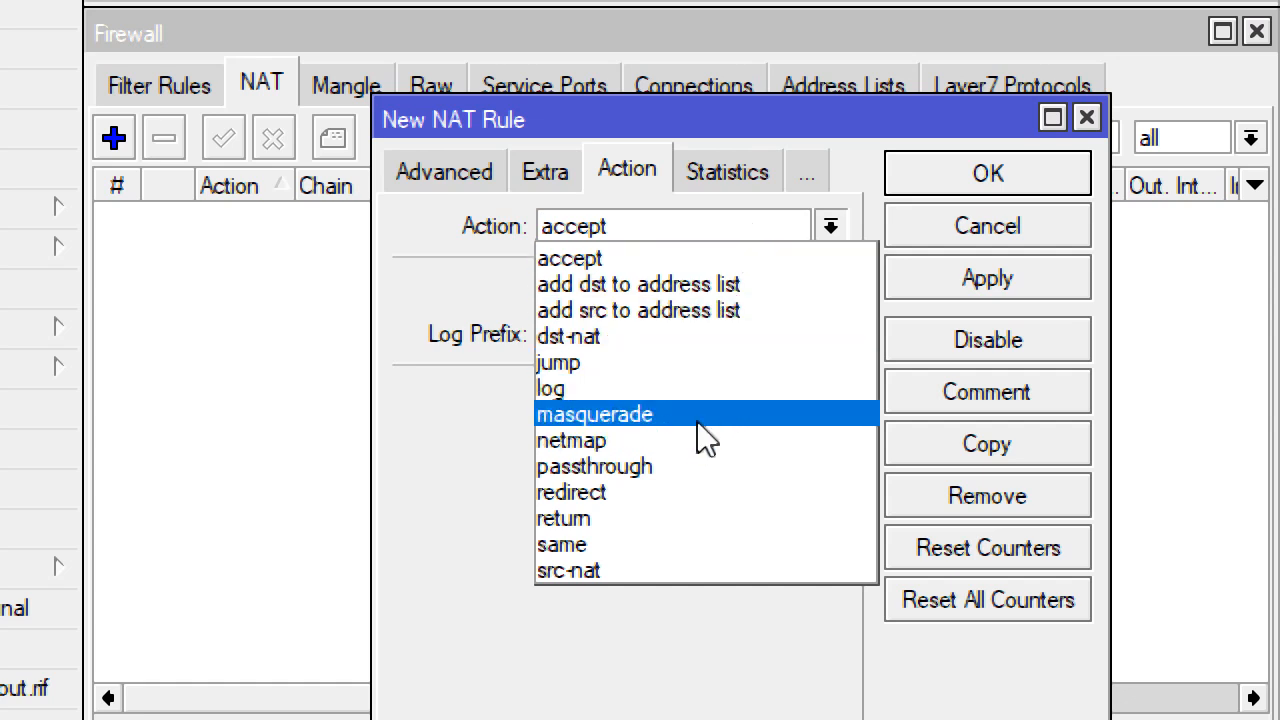
click(697, 421)
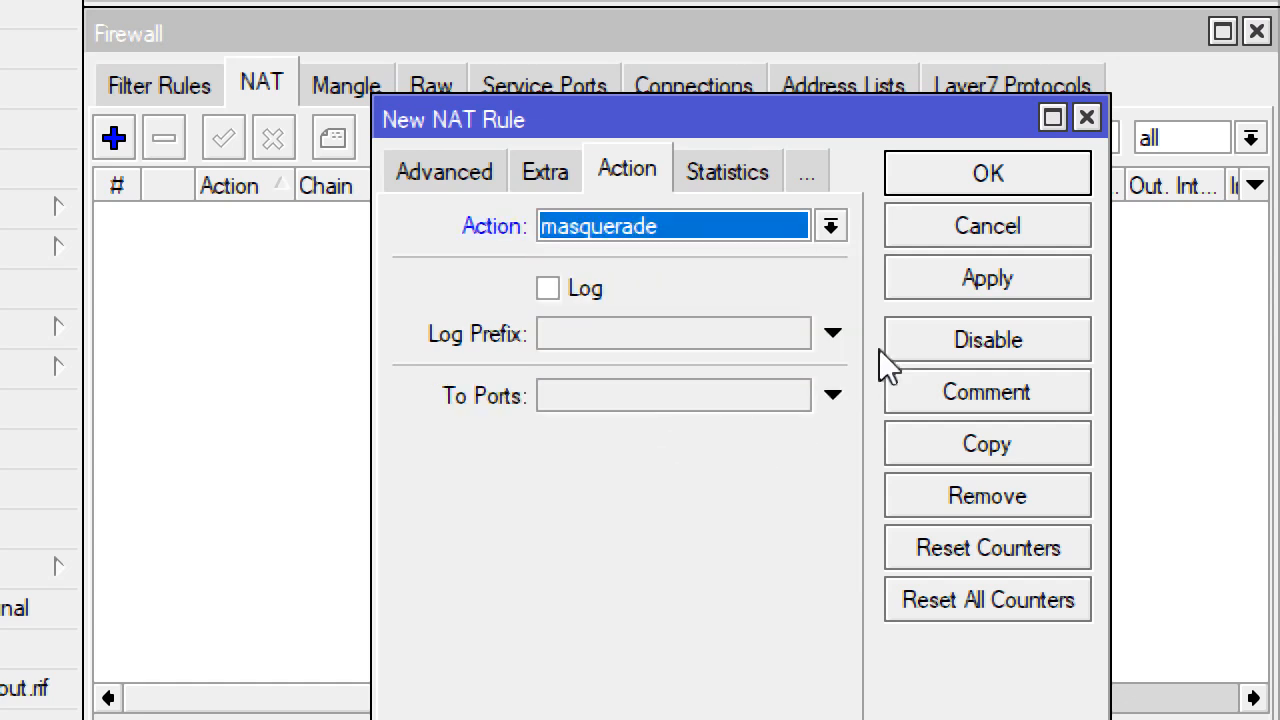
click(959, 285)
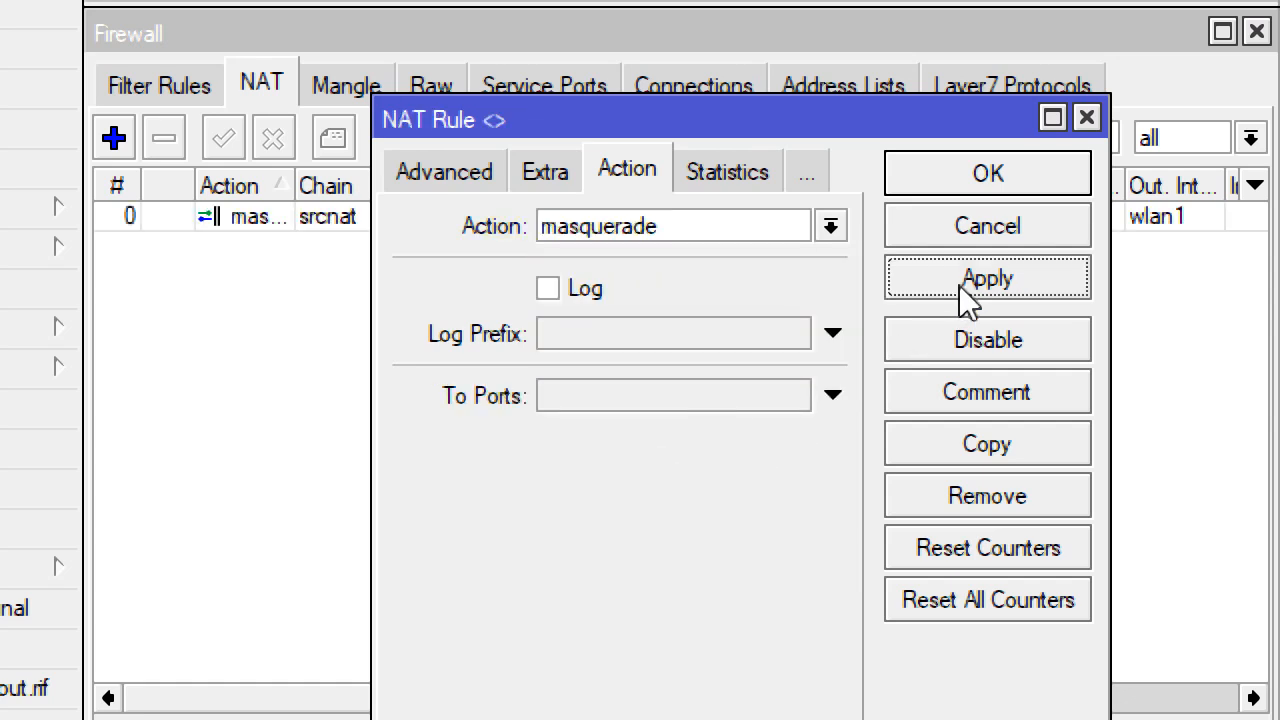
click(951, 181)
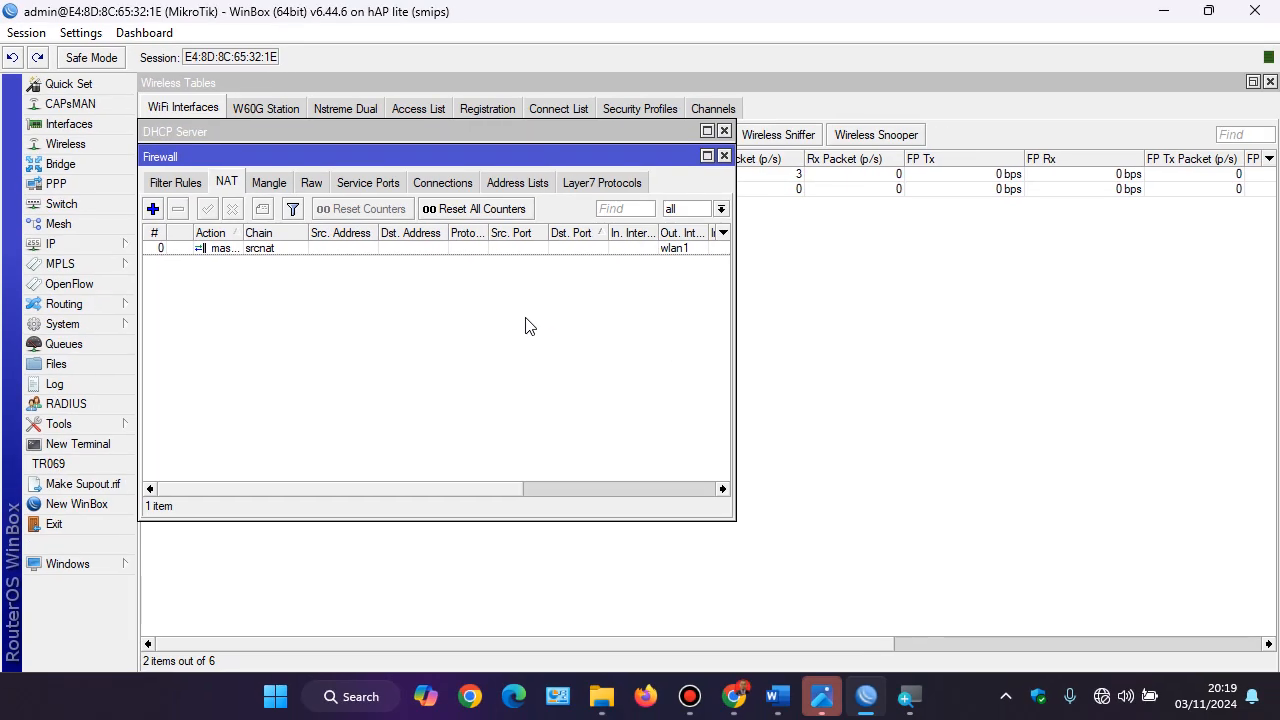
Switch Wi-Fi on in quick settings and join the open network Aku pandai
click(1104, 704)
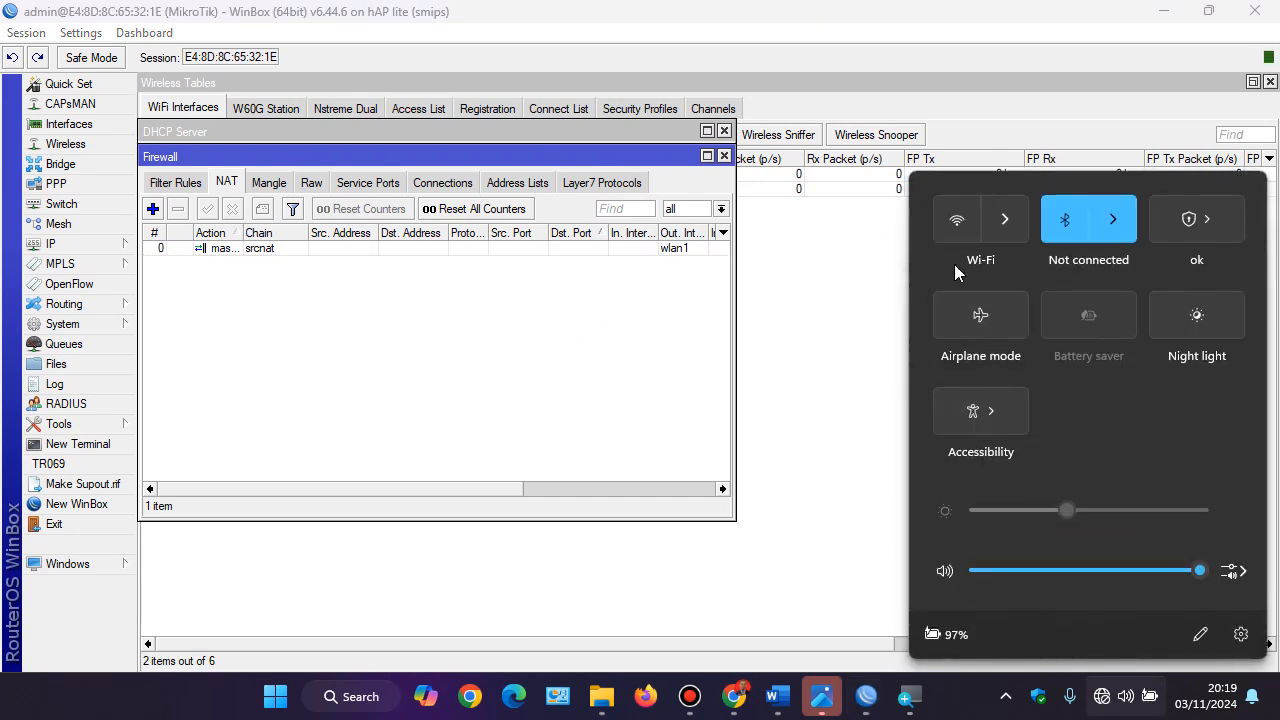
click(956, 222)
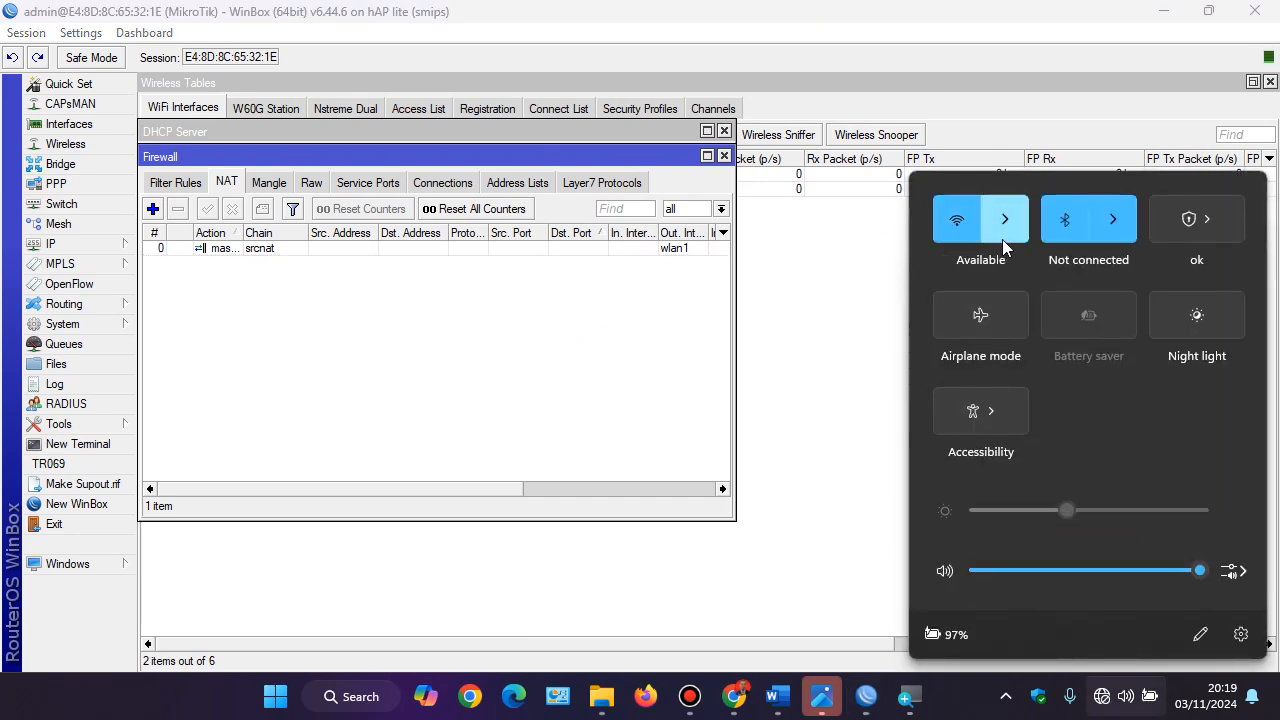
click(1003, 236)
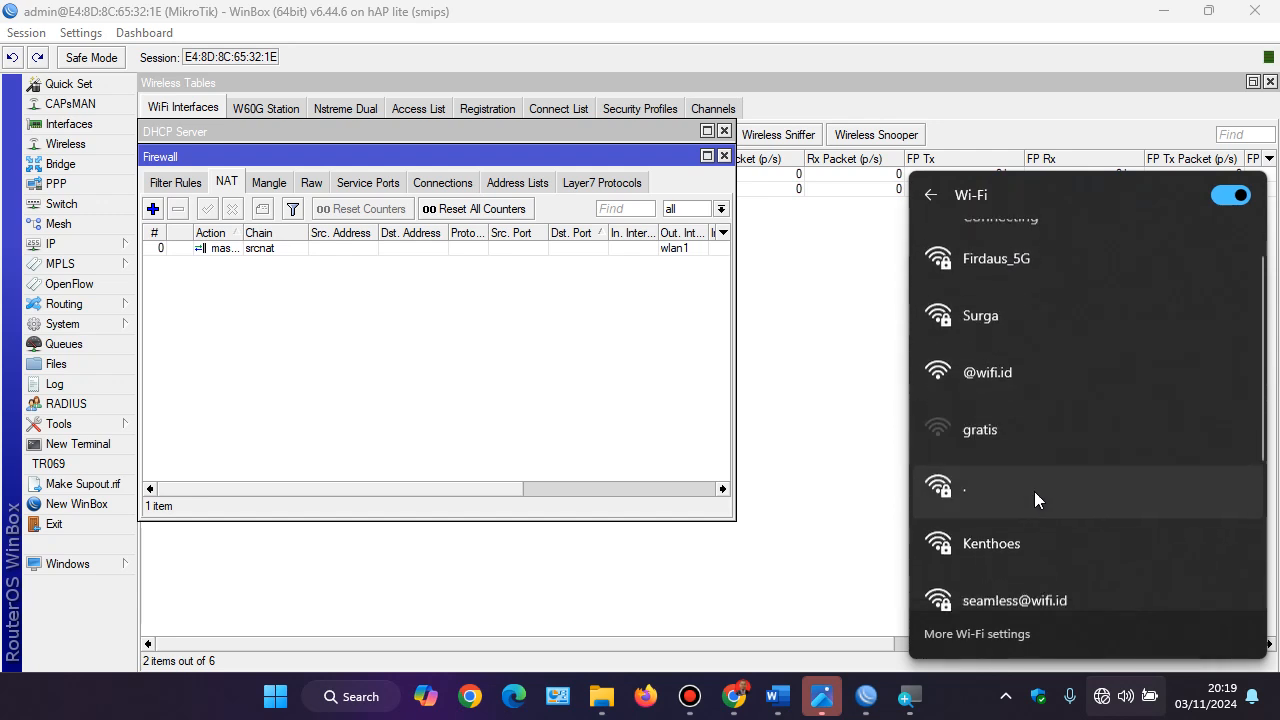
scroll(1034, 495, down, 2)
click(1012, 518)
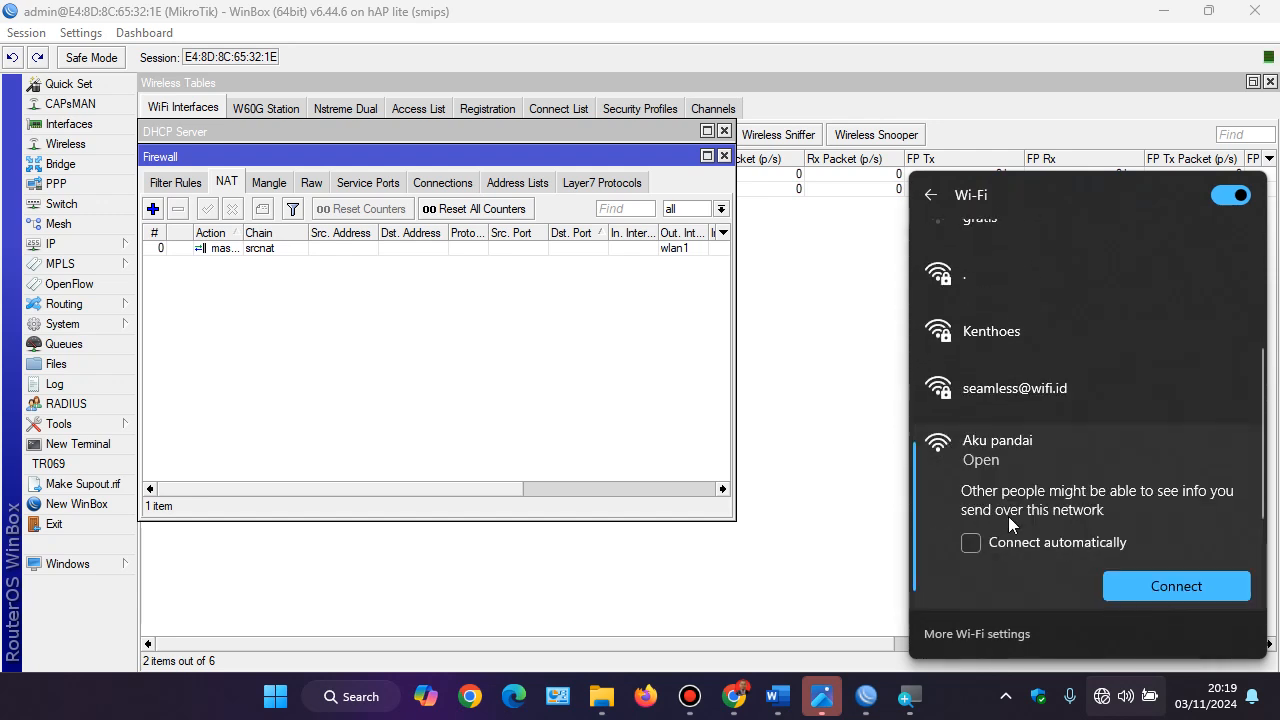
click(1143, 577)
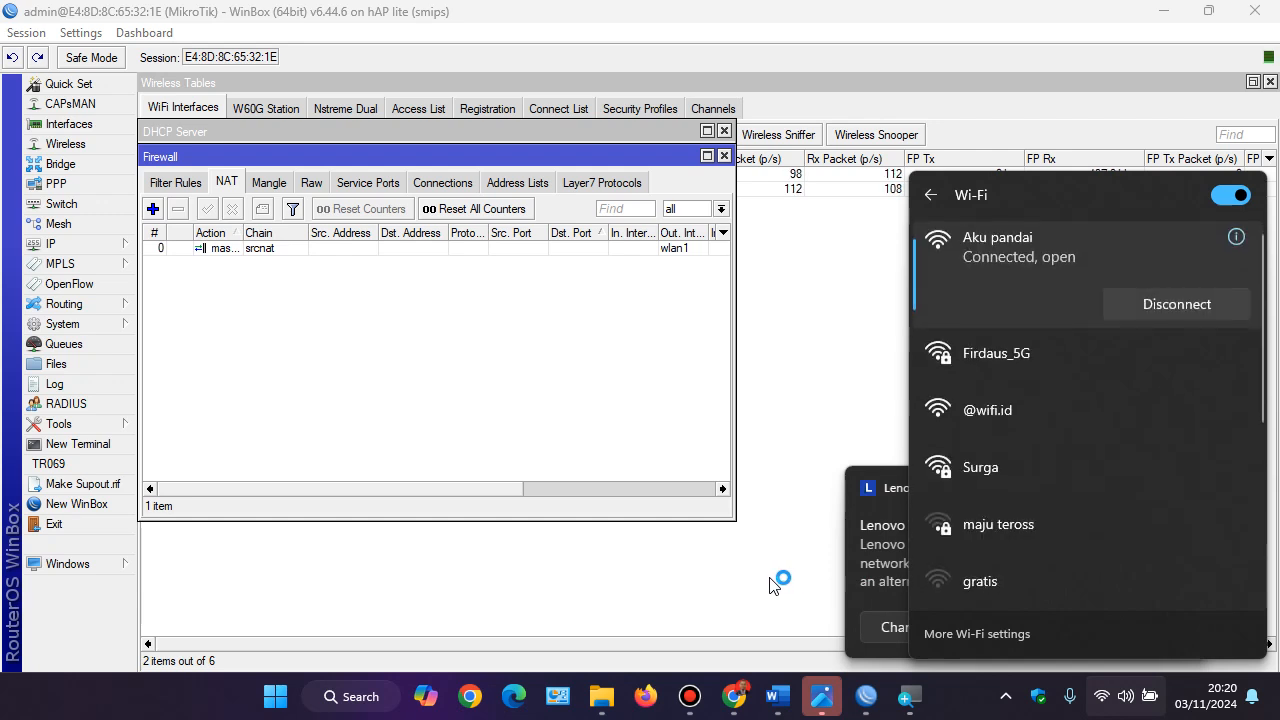
click(771, 585)
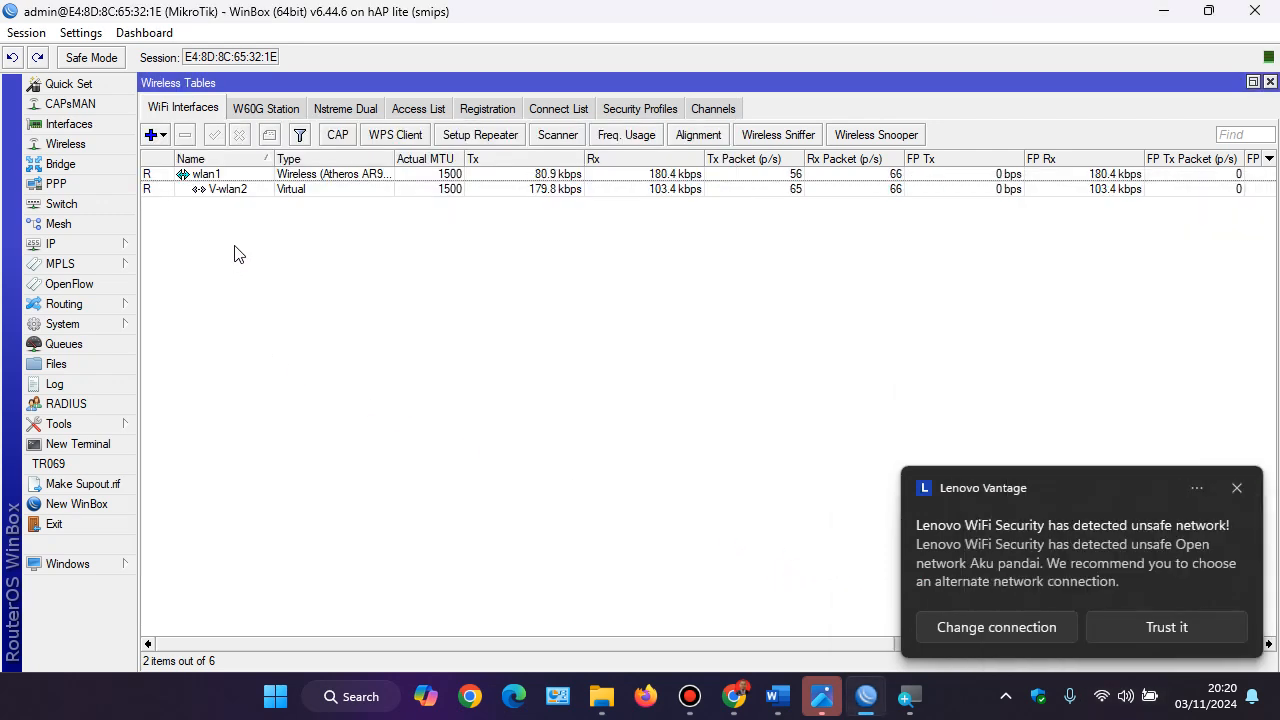
Check the DHCP Server leases and select the laptop's 10.10.10.126 lease from dhcp1
click(216, 191)
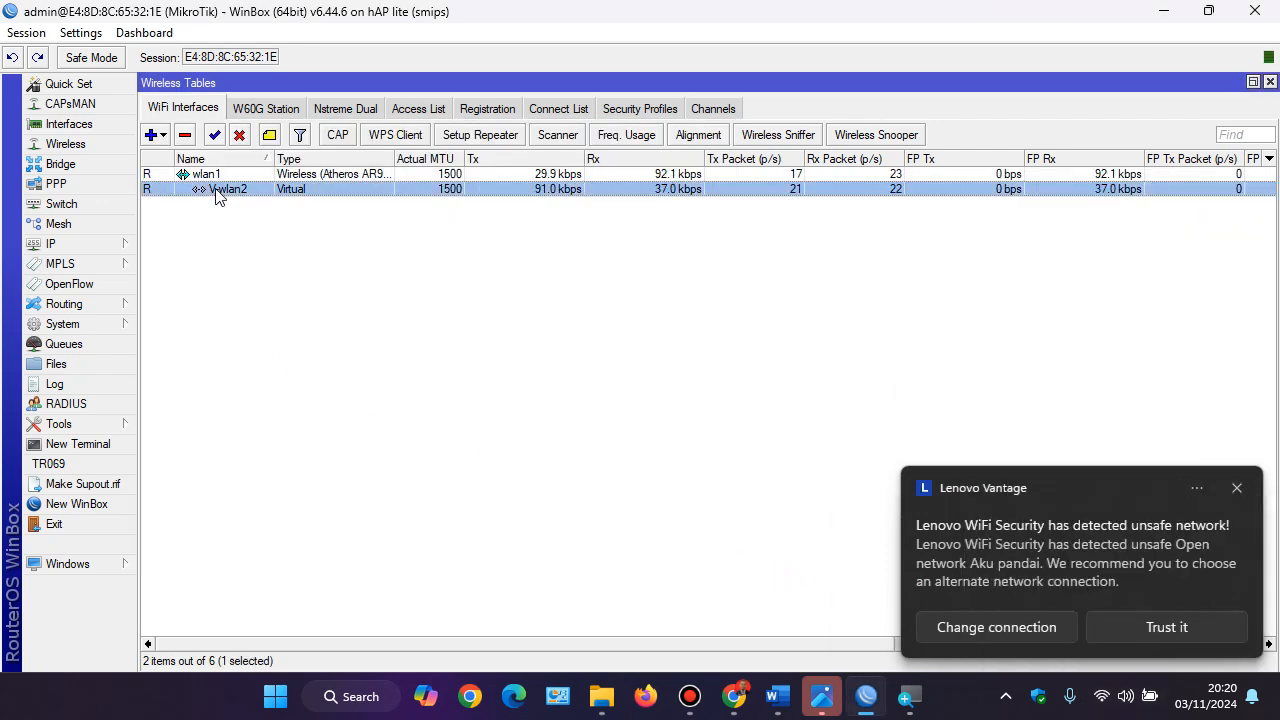
click(107, 243)
click(190, 320)
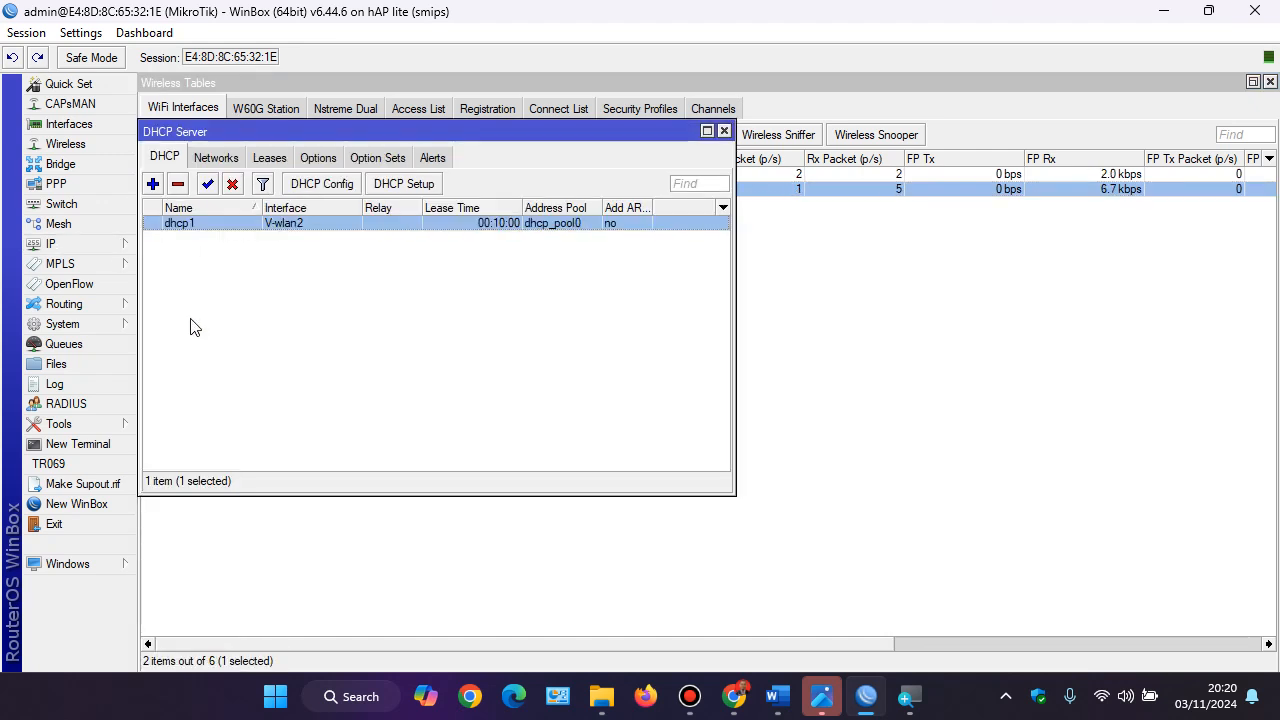
click(230, 160)
click(270, 160)
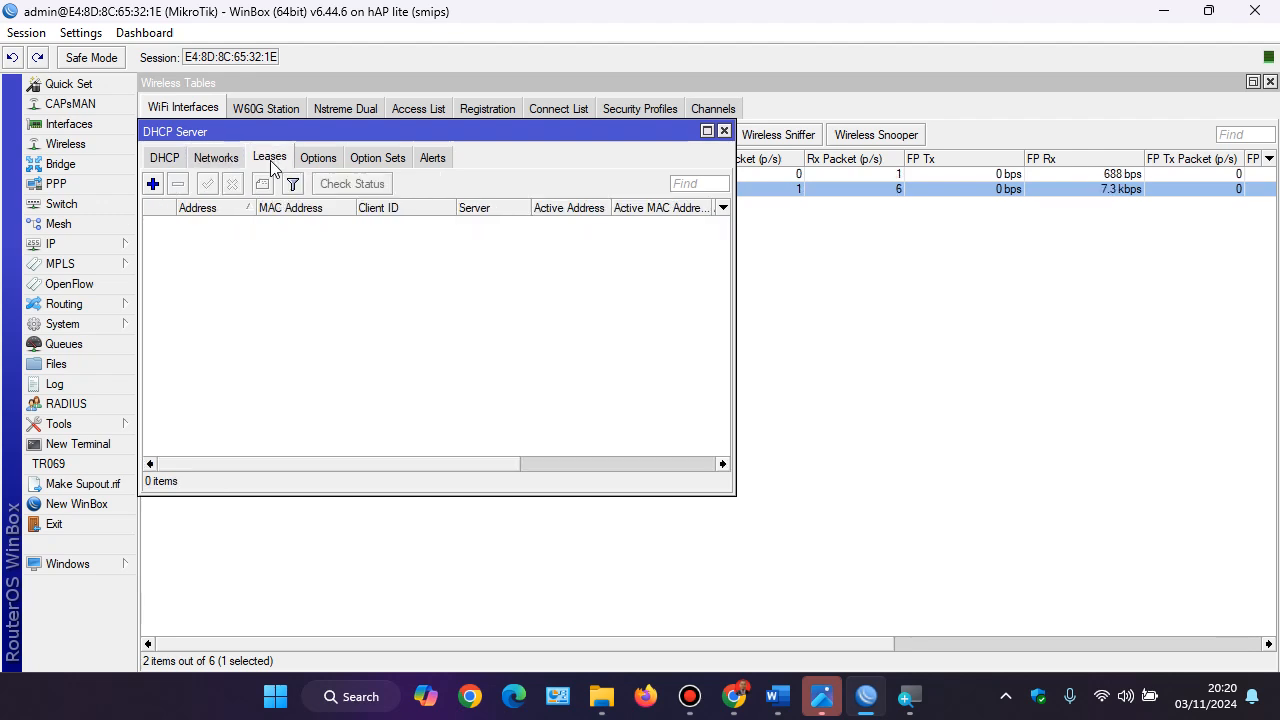
click(323, 223)
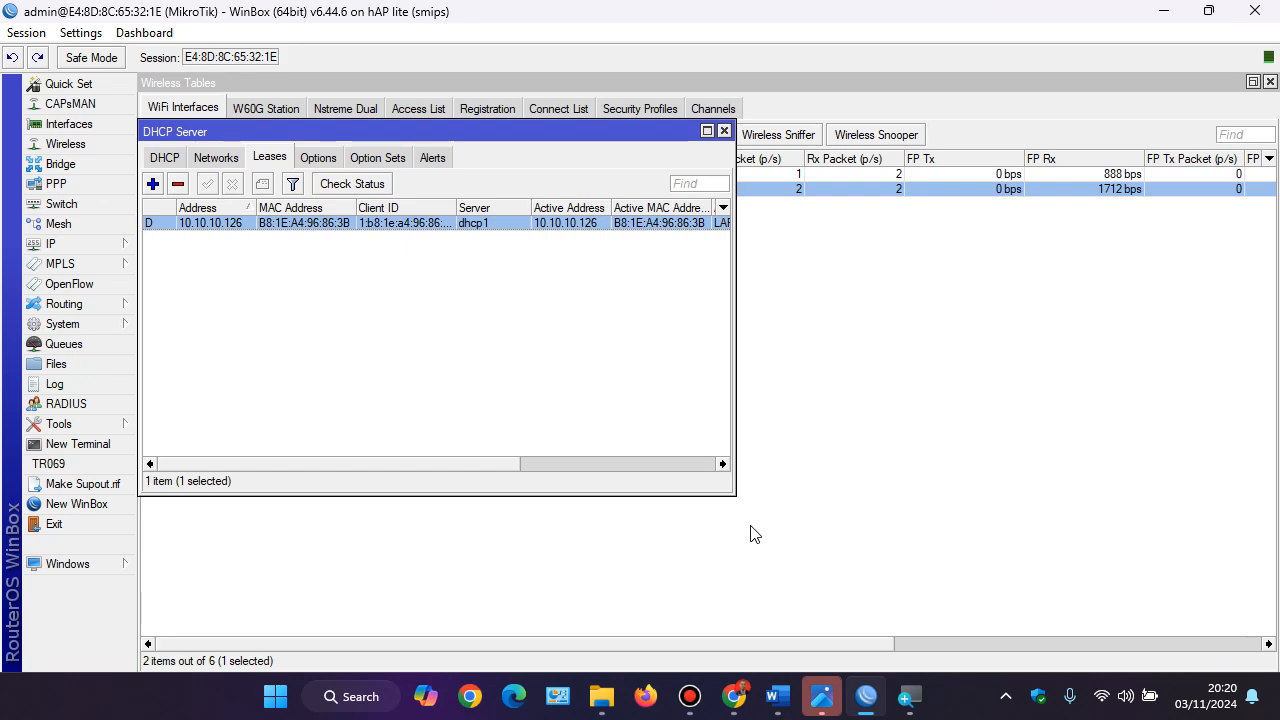
key(super)
Open the Aku pandai Wi-Fi connection properties in Windows Settings
click(497, 298)
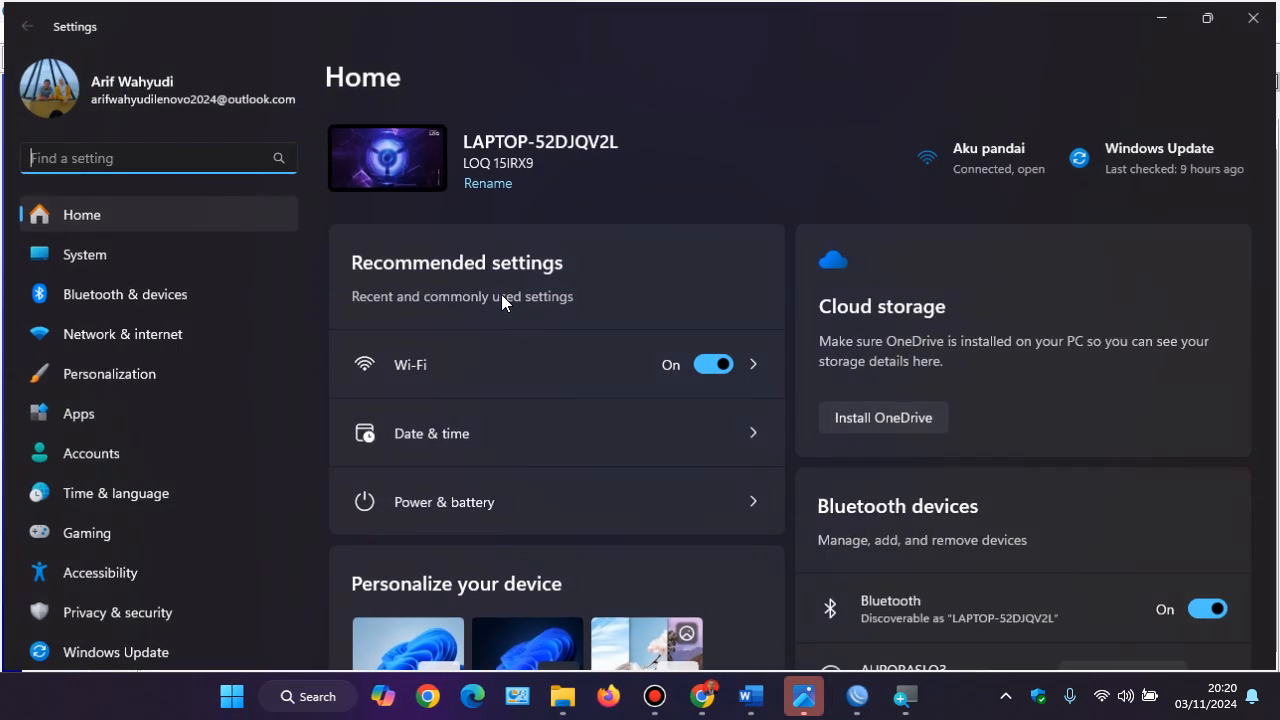
click(437, 367)
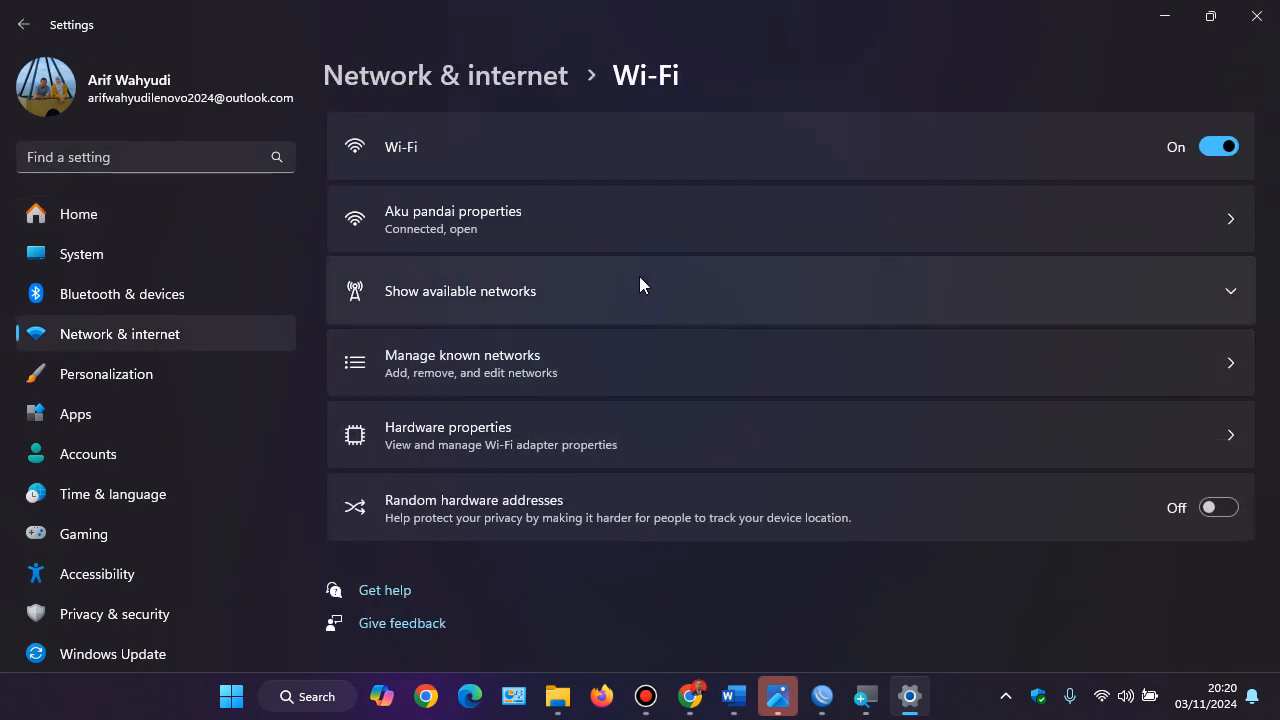
click(591, 229)
scroll(545, 320, down, 5)
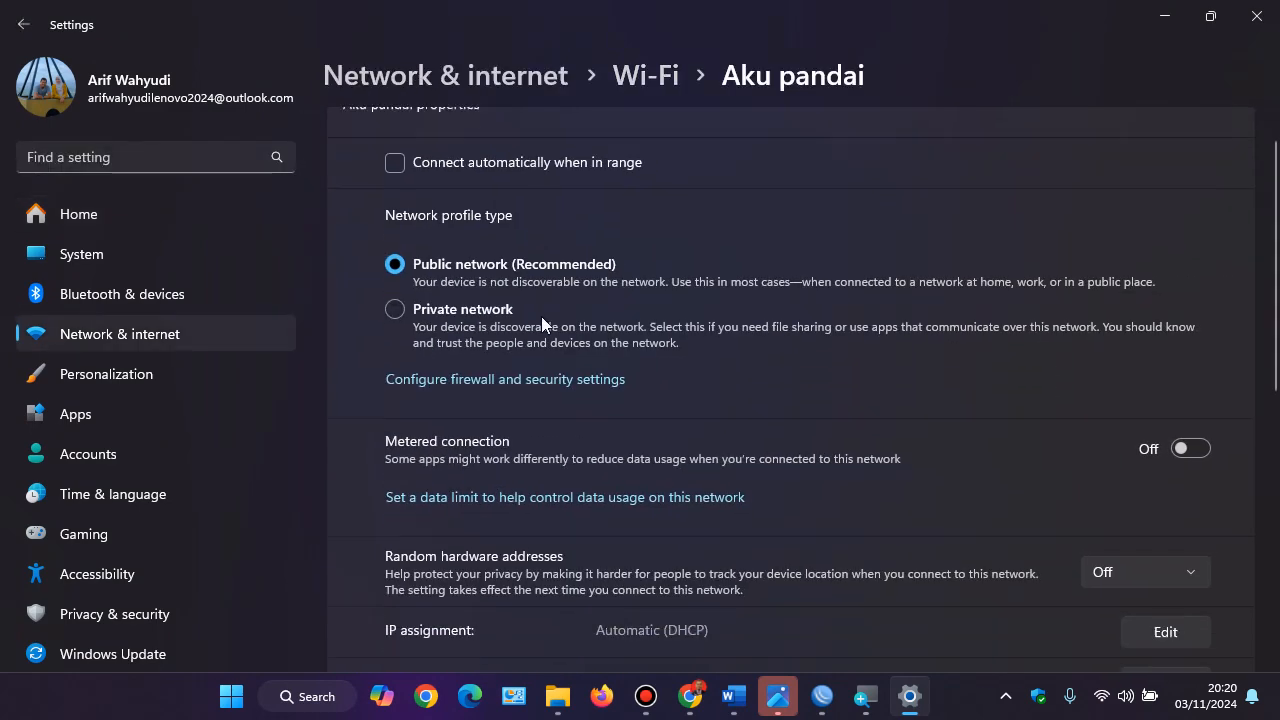
scroll(553, 420, down, 2)
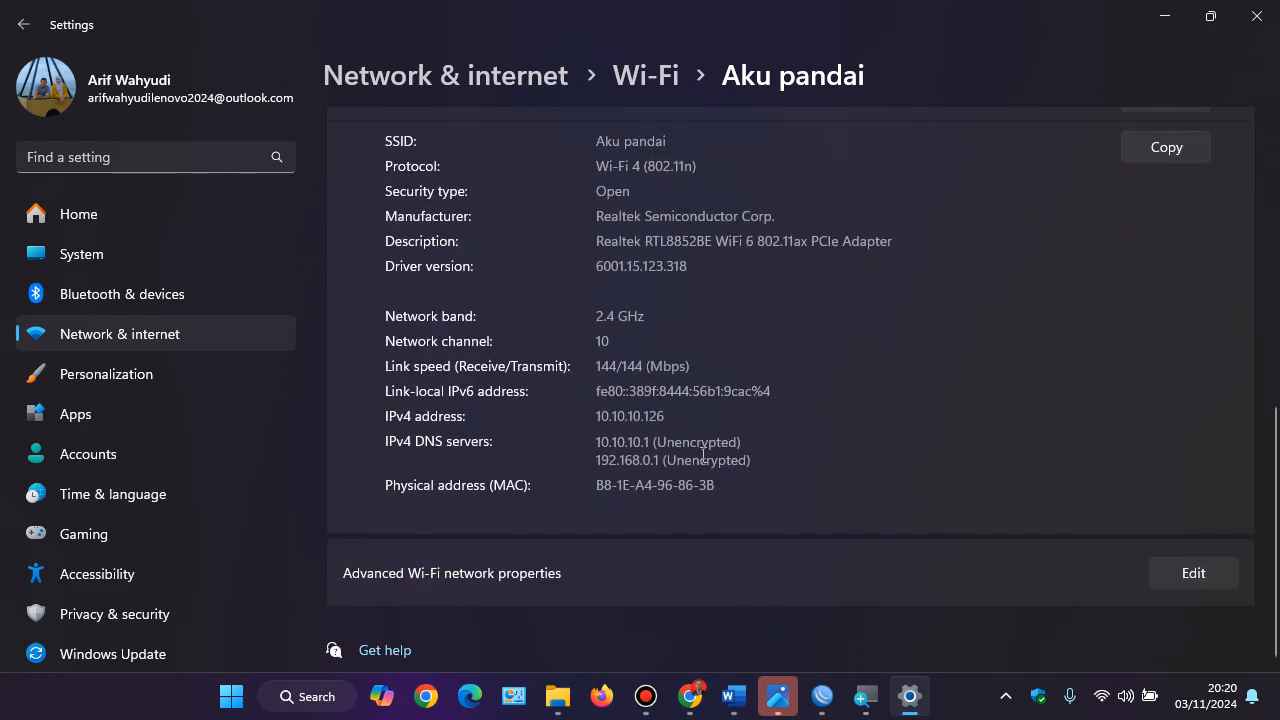
key(alt+Tab)
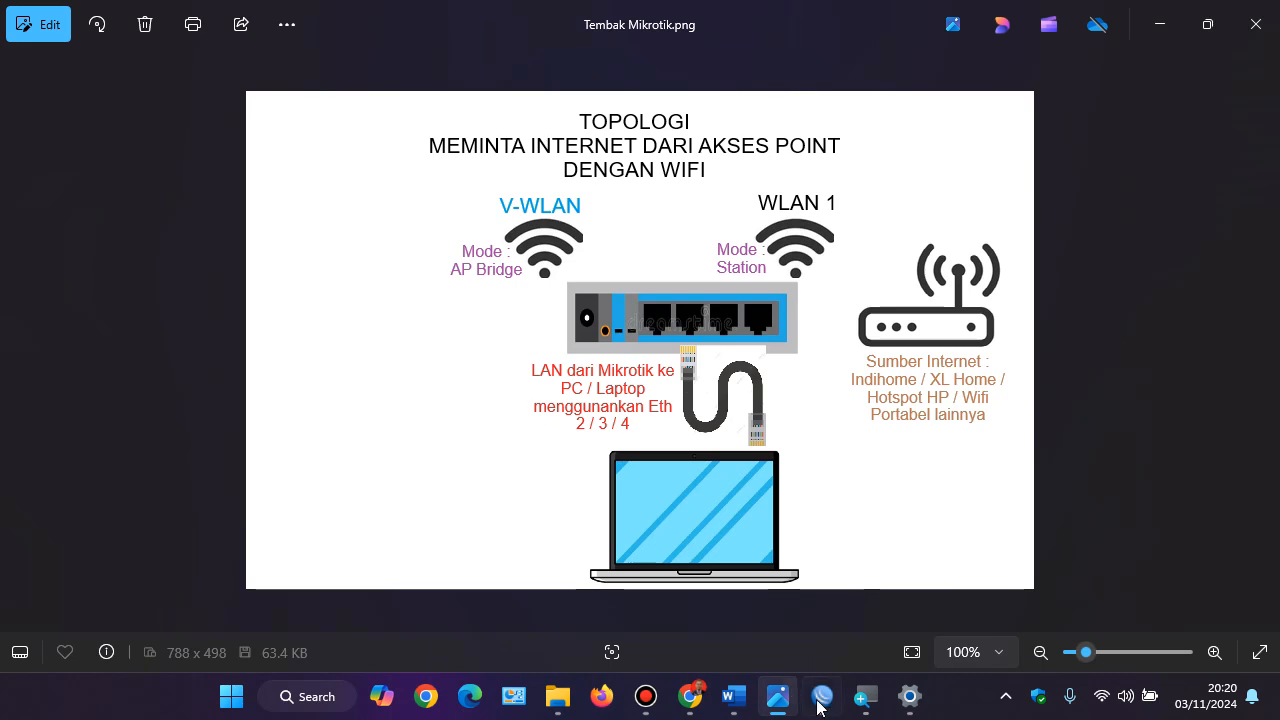
click(899, 700)
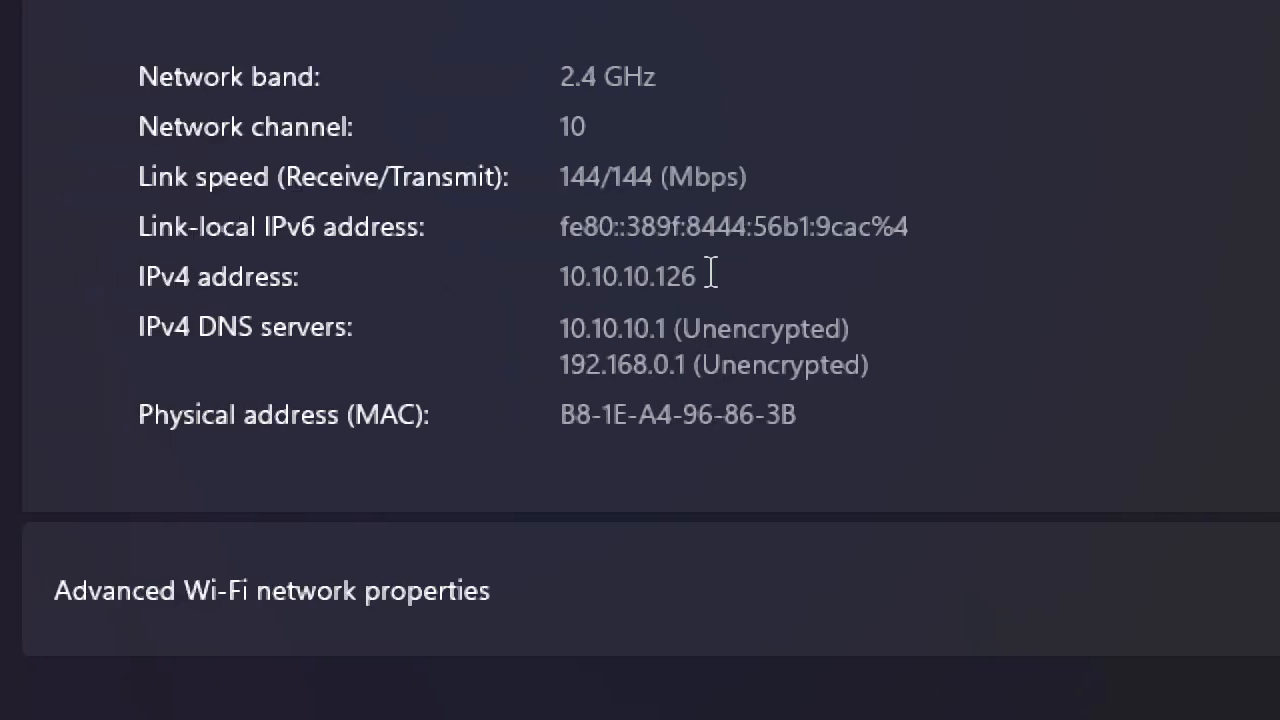
Highlight the IPv4 address 10.10.10.126, then return to the Tembak Mikrotik.png diagram
drag(710, 276, 553, 278)
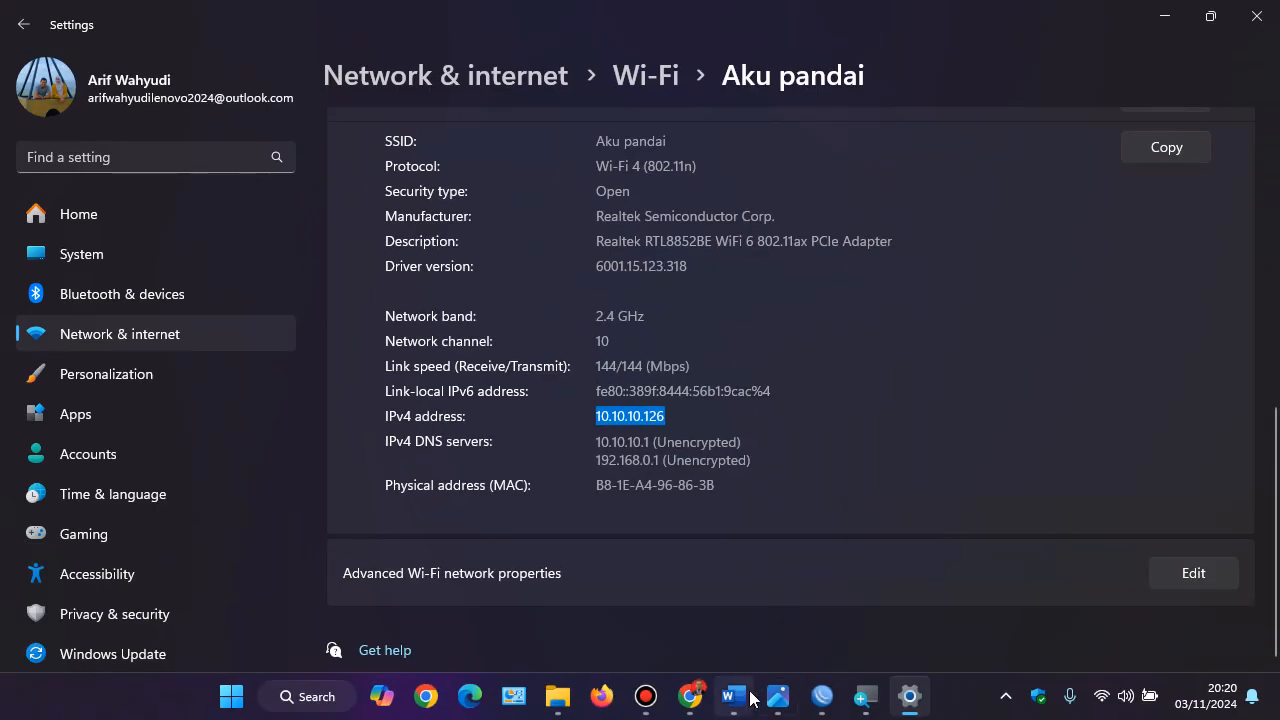
click(822, 696)
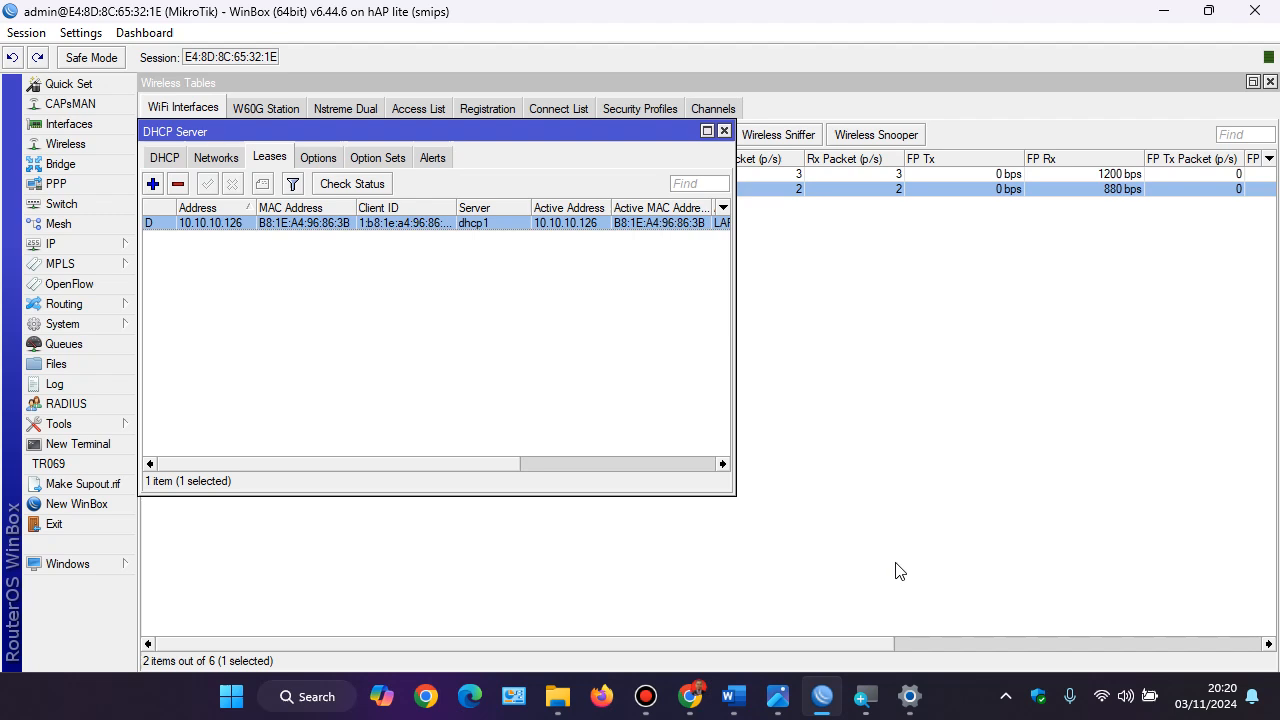
click(778, 697)
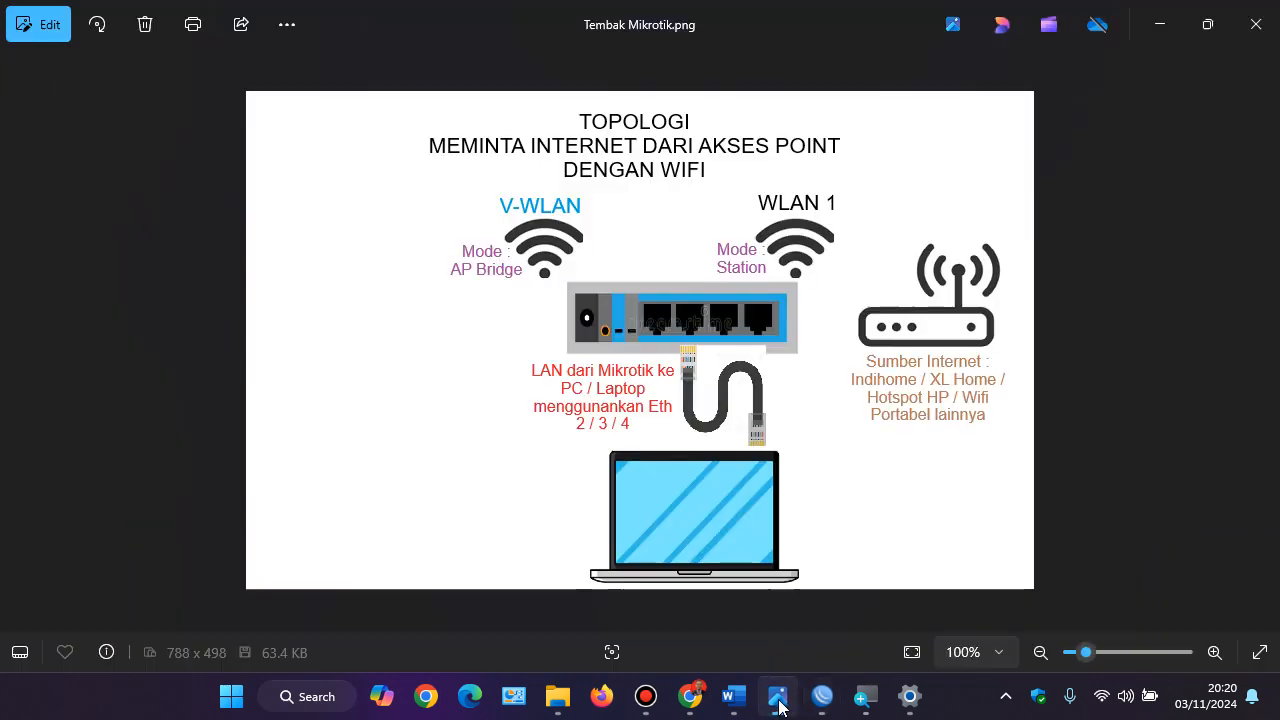